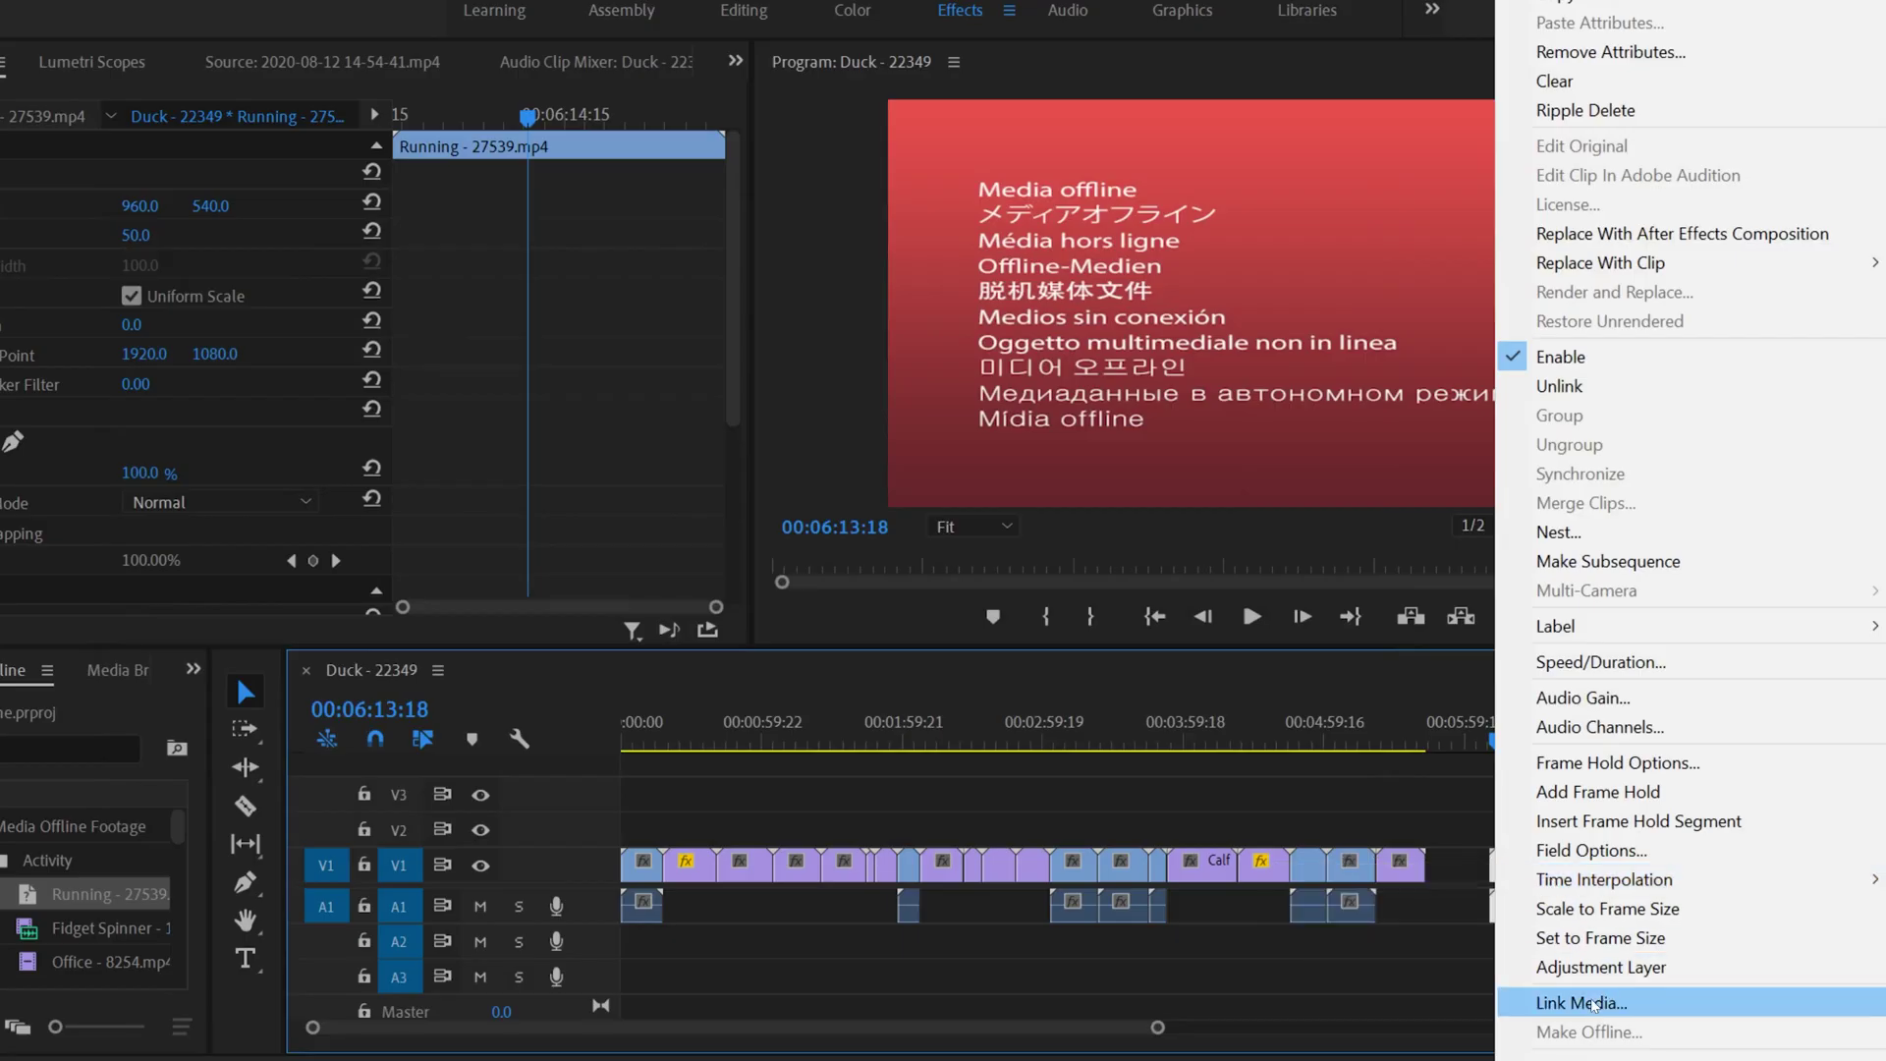
Open Link Media for the offline Running - 27539.mp4 clip in the Duck - 22349 timeline
left_click(1598, 1003)
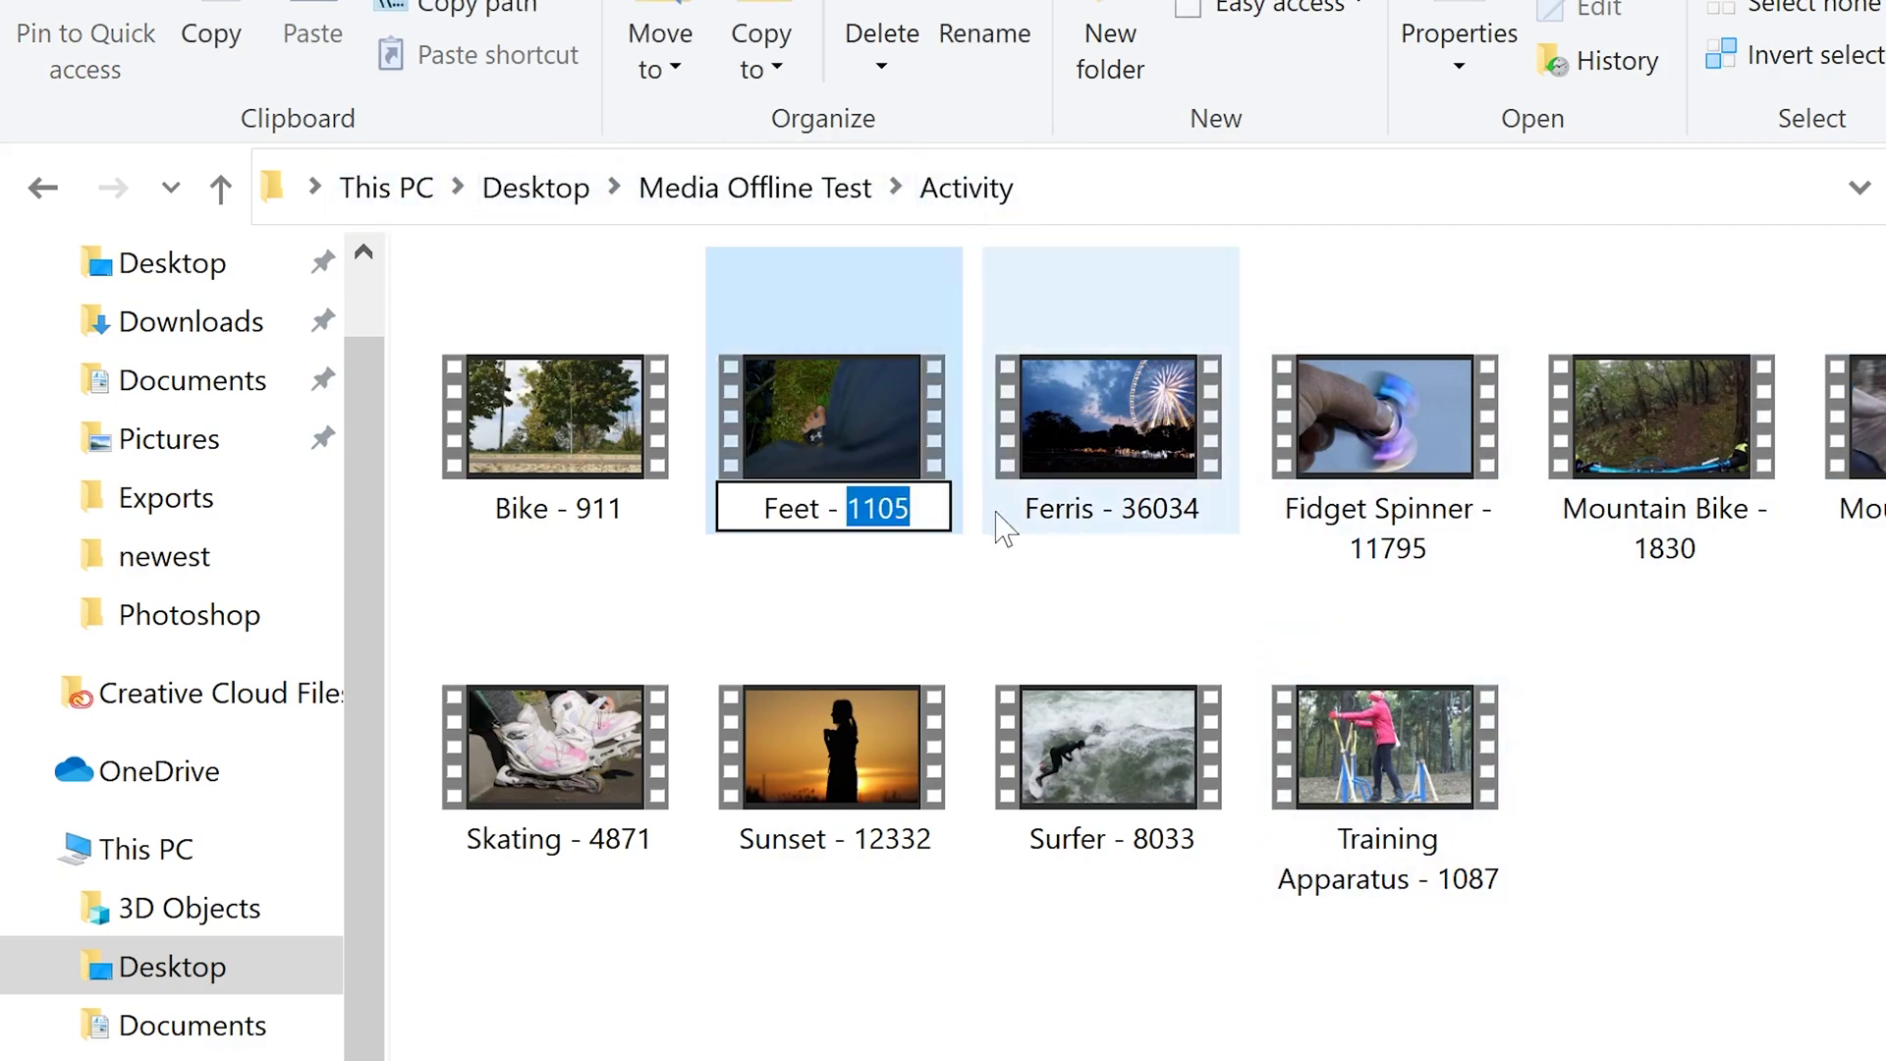
Change the Feet - 1105 file name to Feet - 1
type("1")
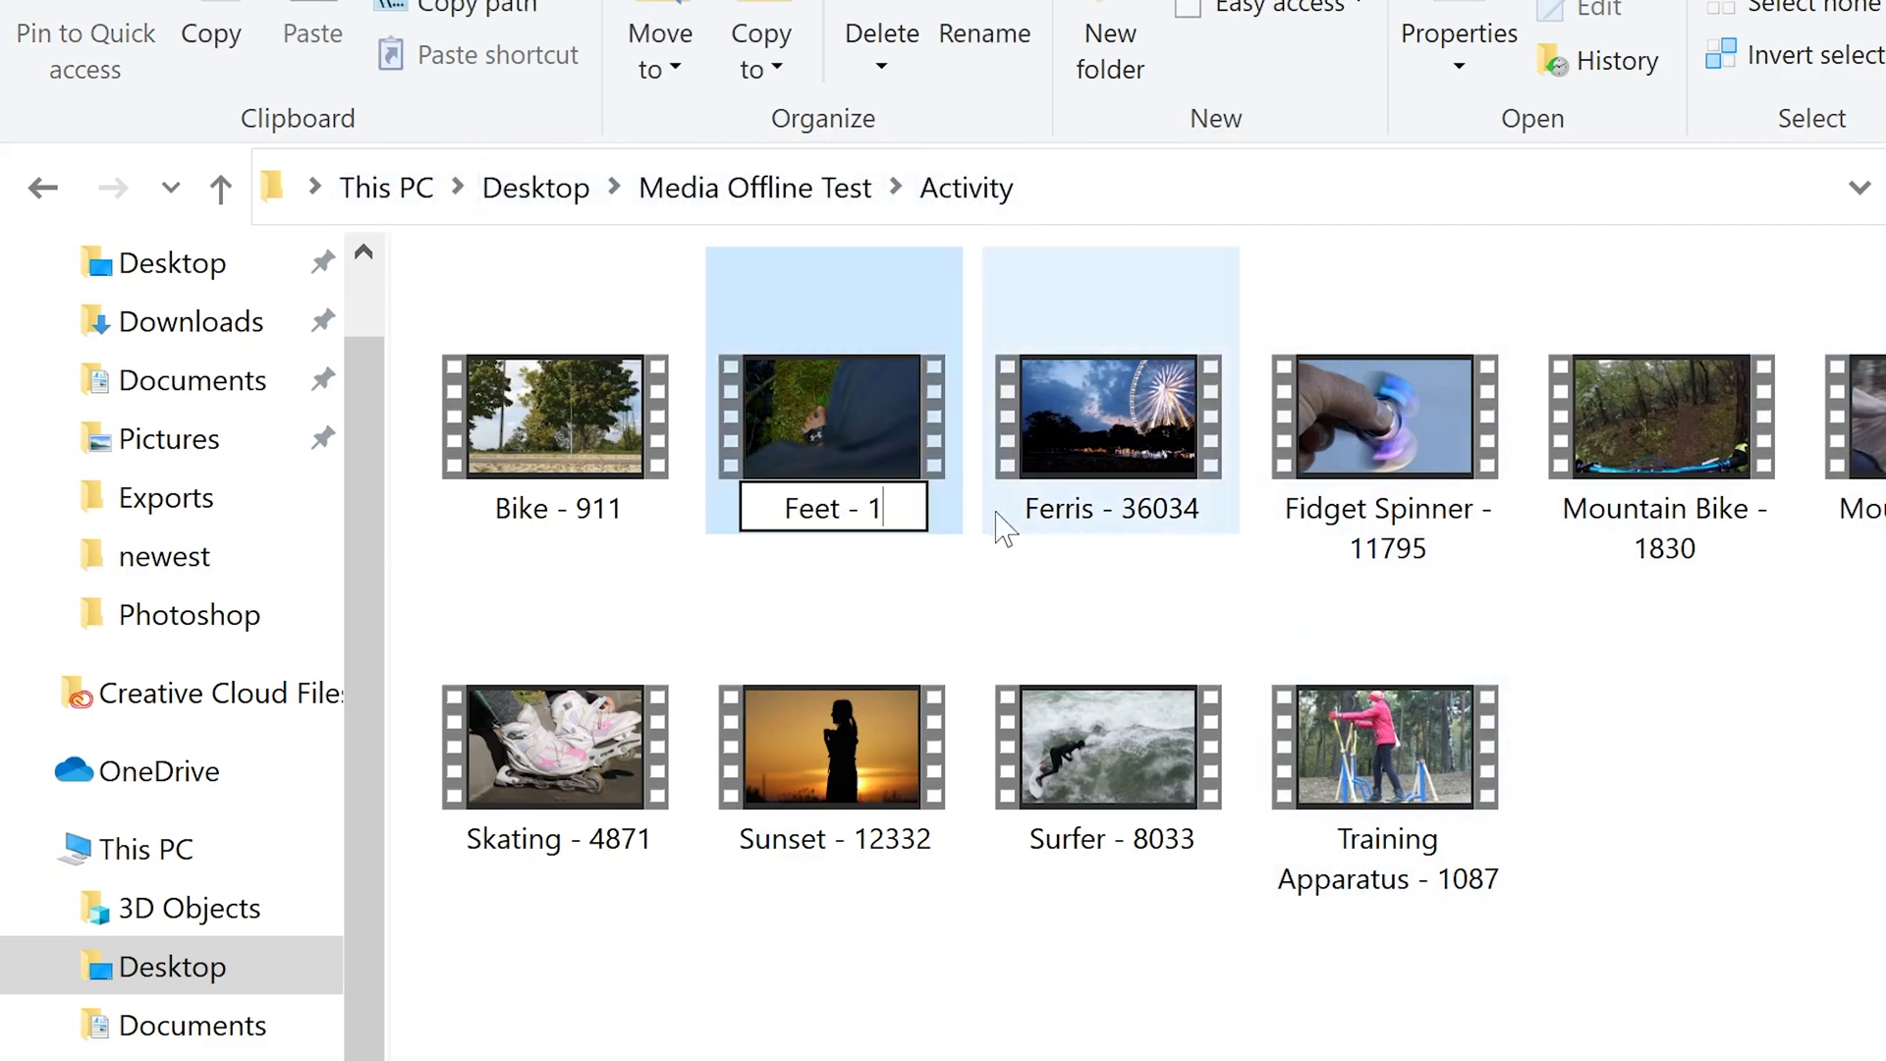
key("Return")
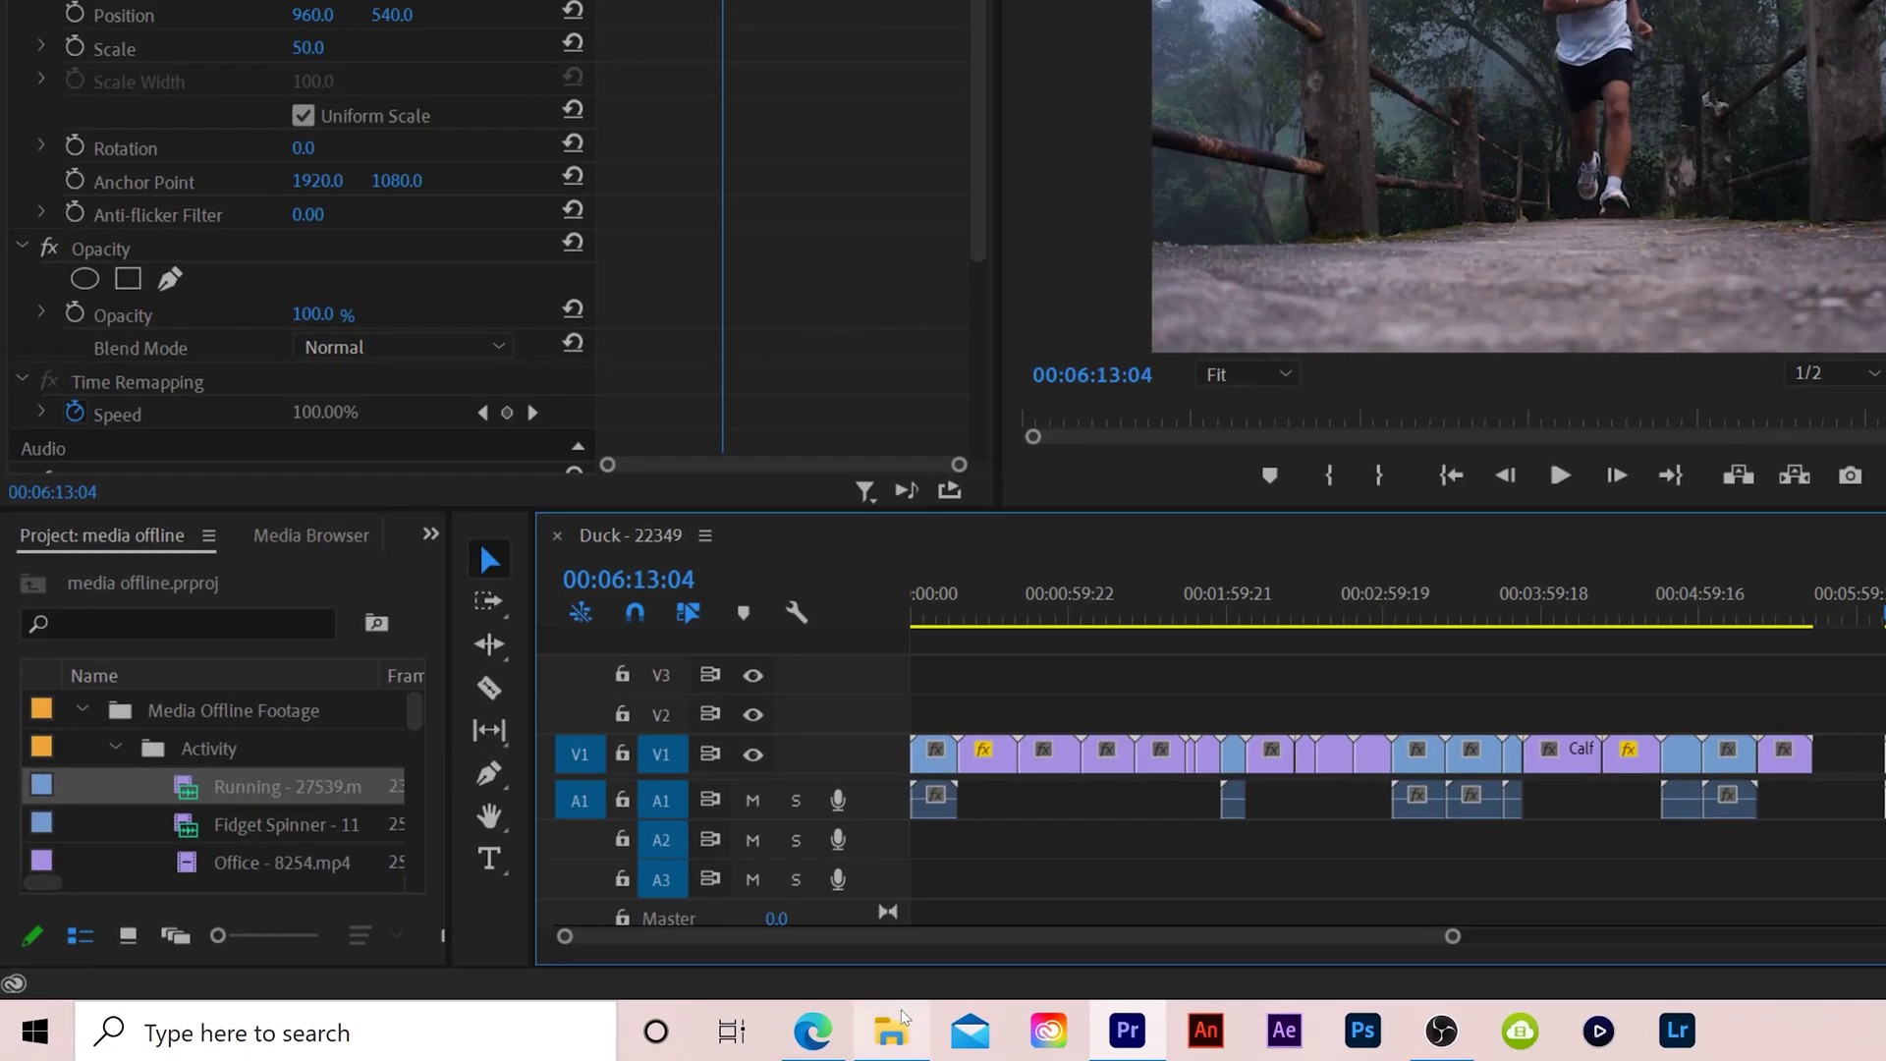
Switch to File Explorer showing the Activity folder
left_click(889, 1033)
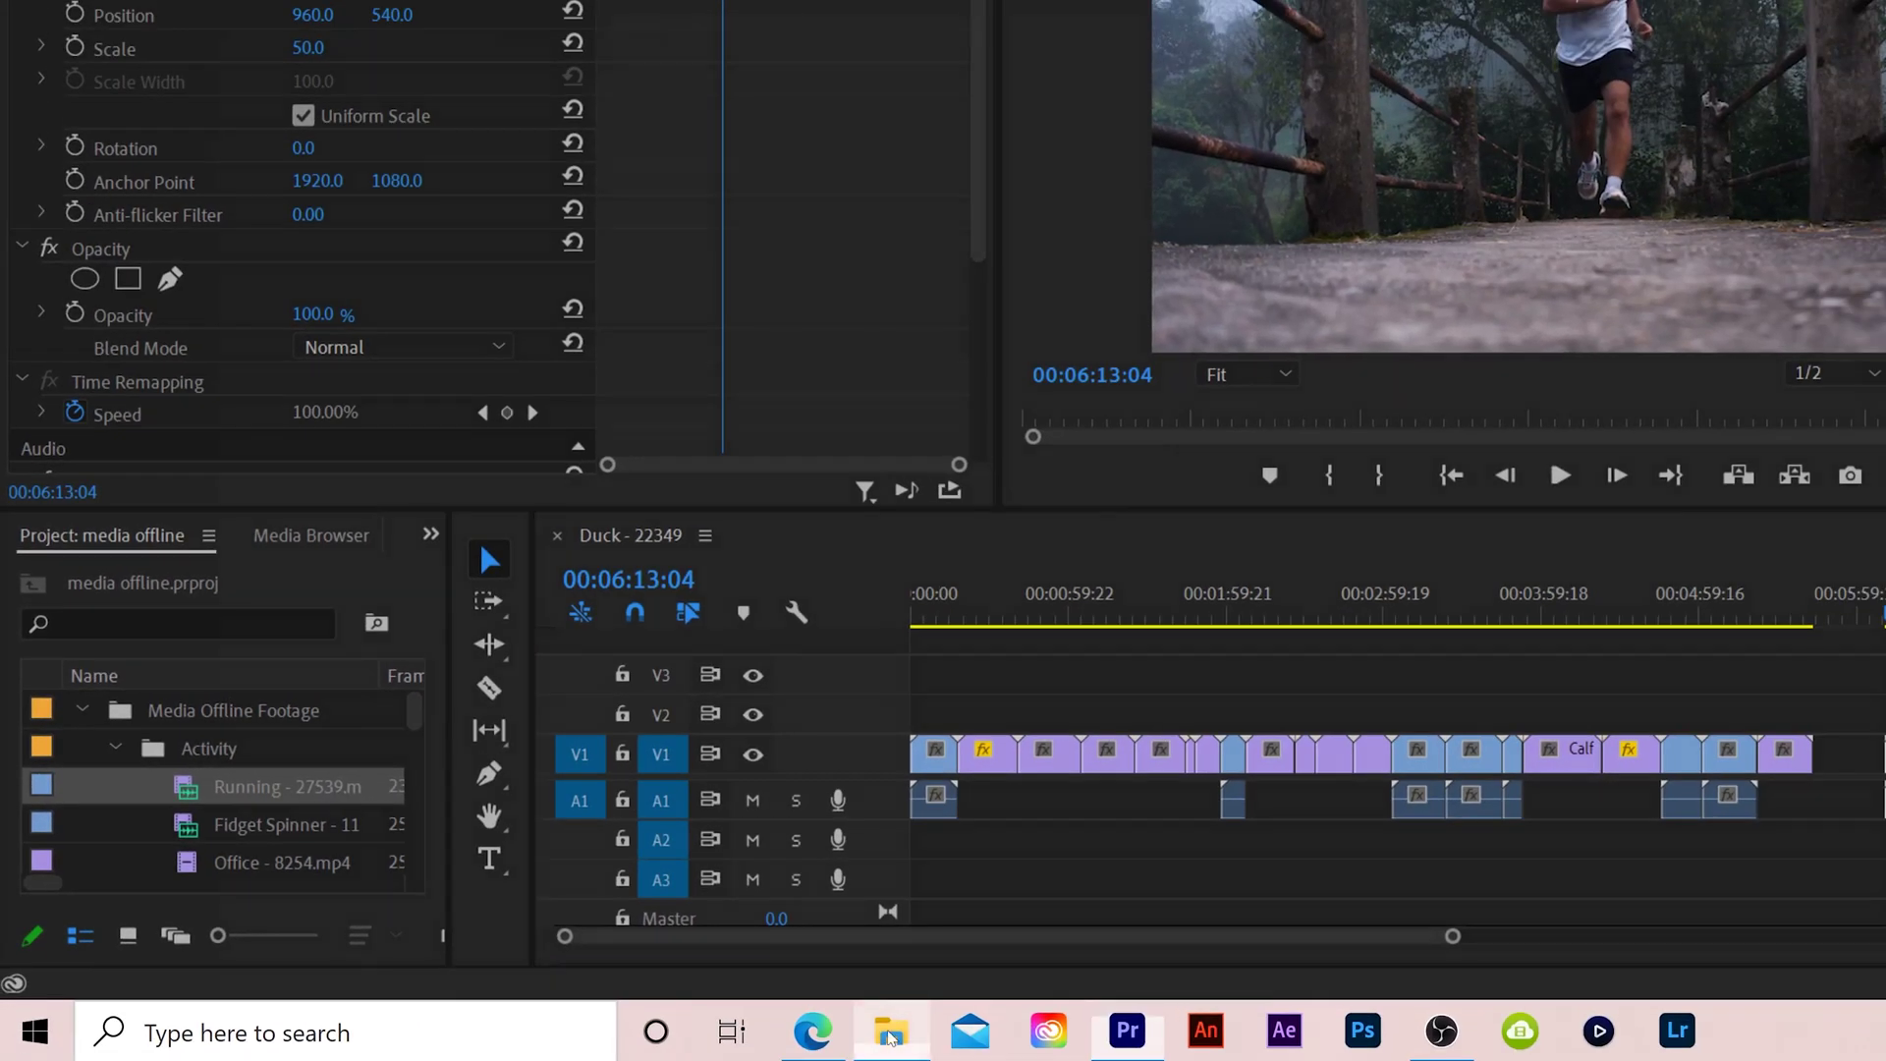
Rename the Running - 27539 file to Running Guy, then go back to Premiere Pro
left_click(1566, 457)
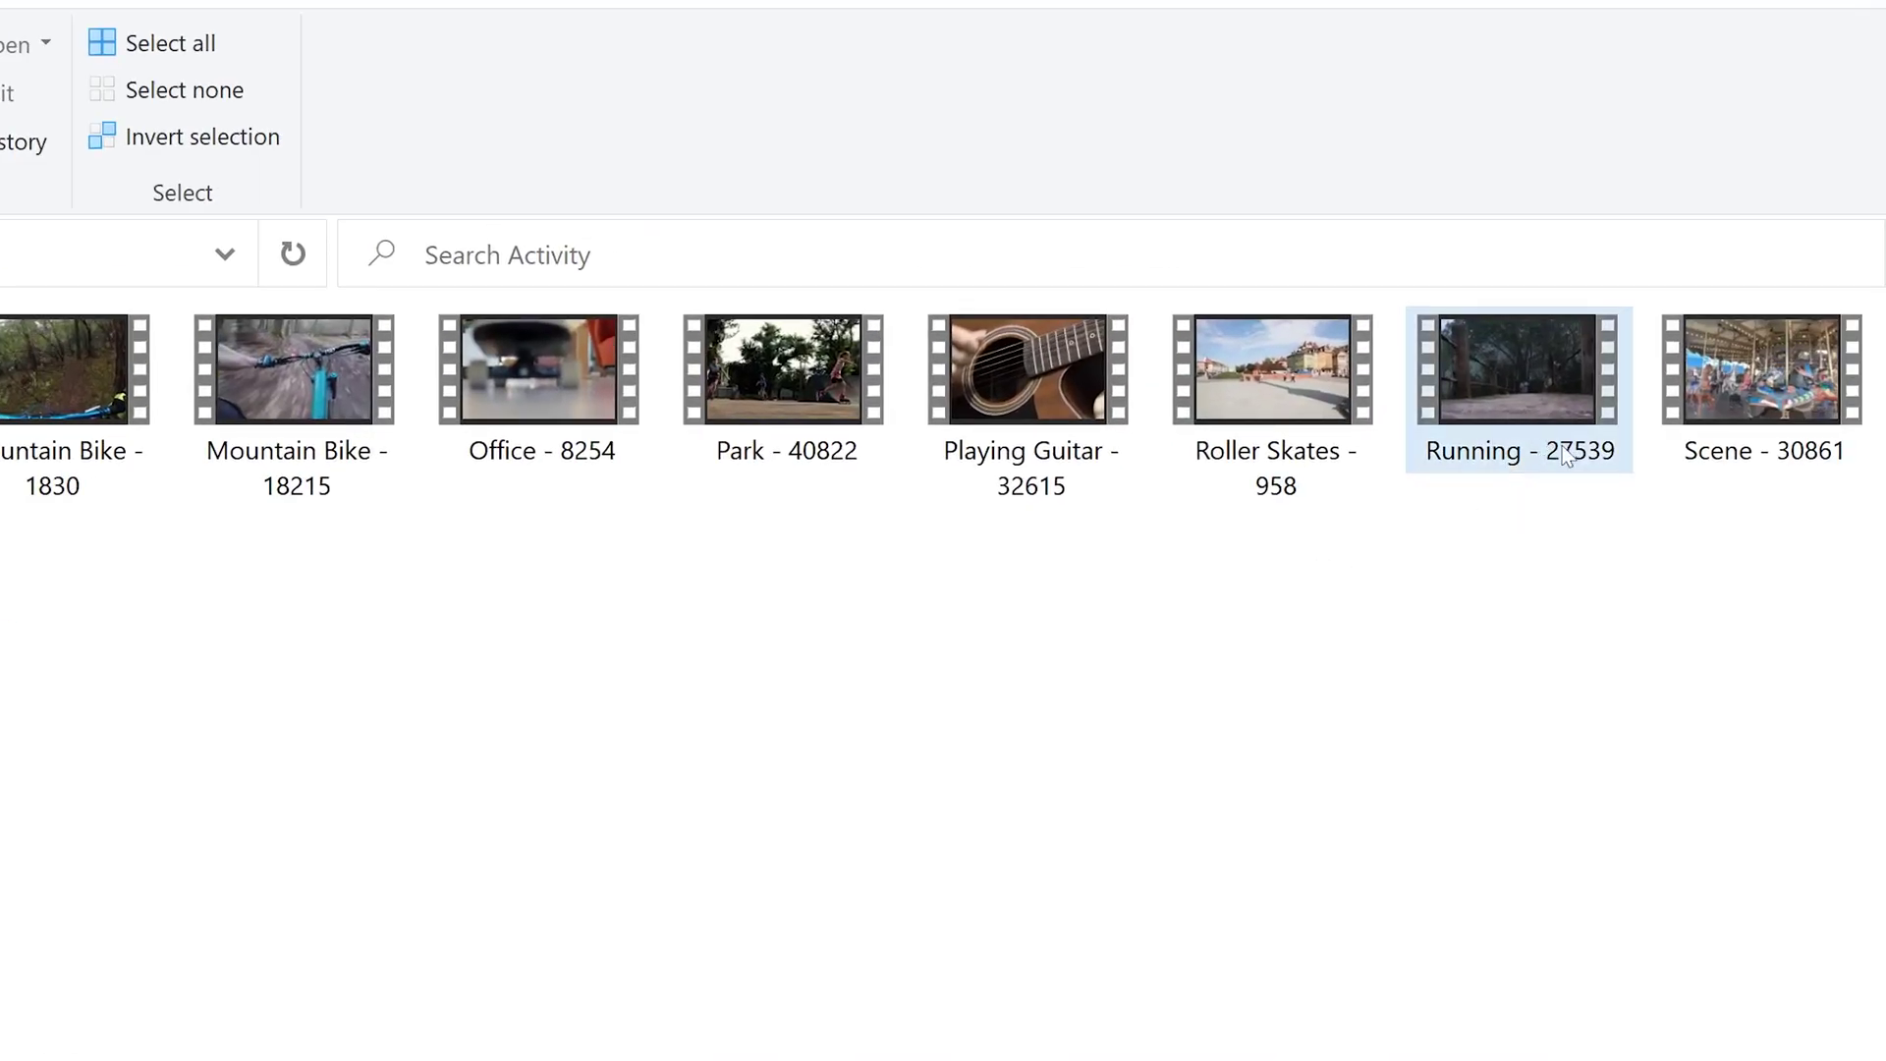
left_click(1567, 456)
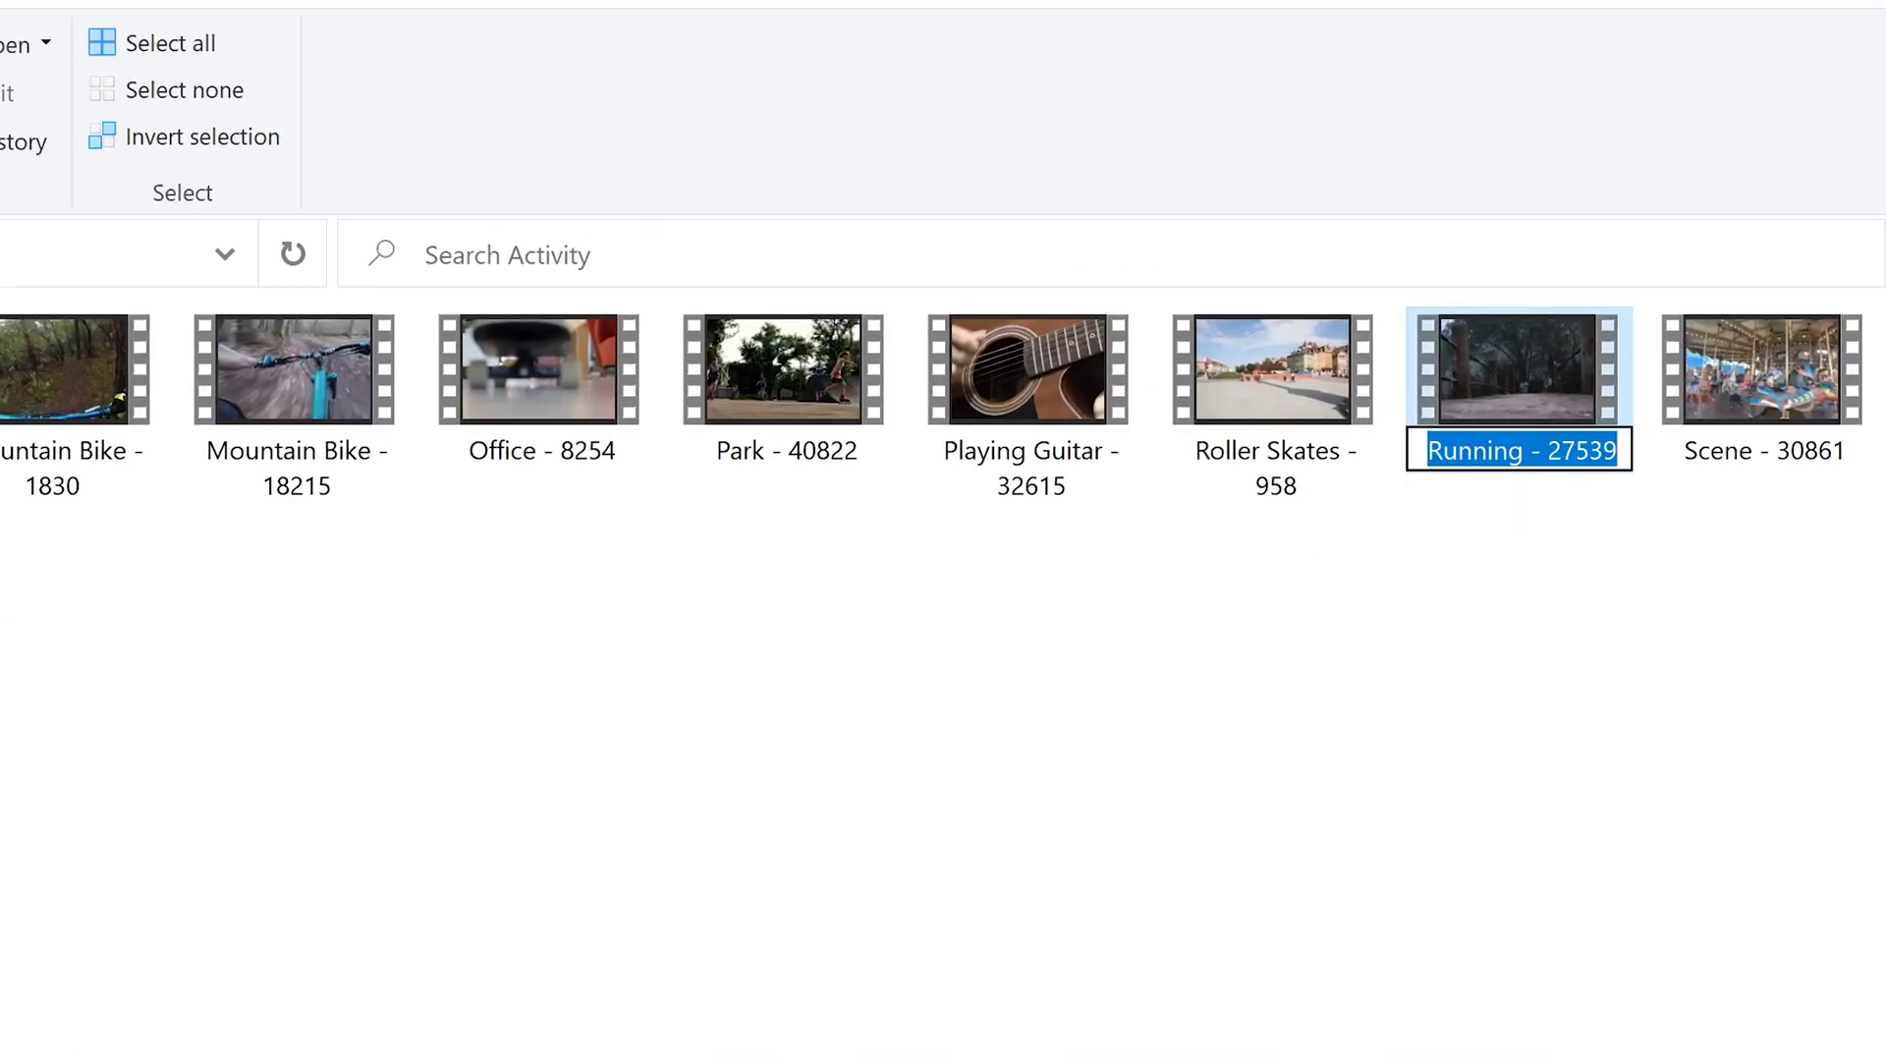
key("End")
key("ctrl+shift+Left")
key("ctrl+shift+Left")
type("Guy")
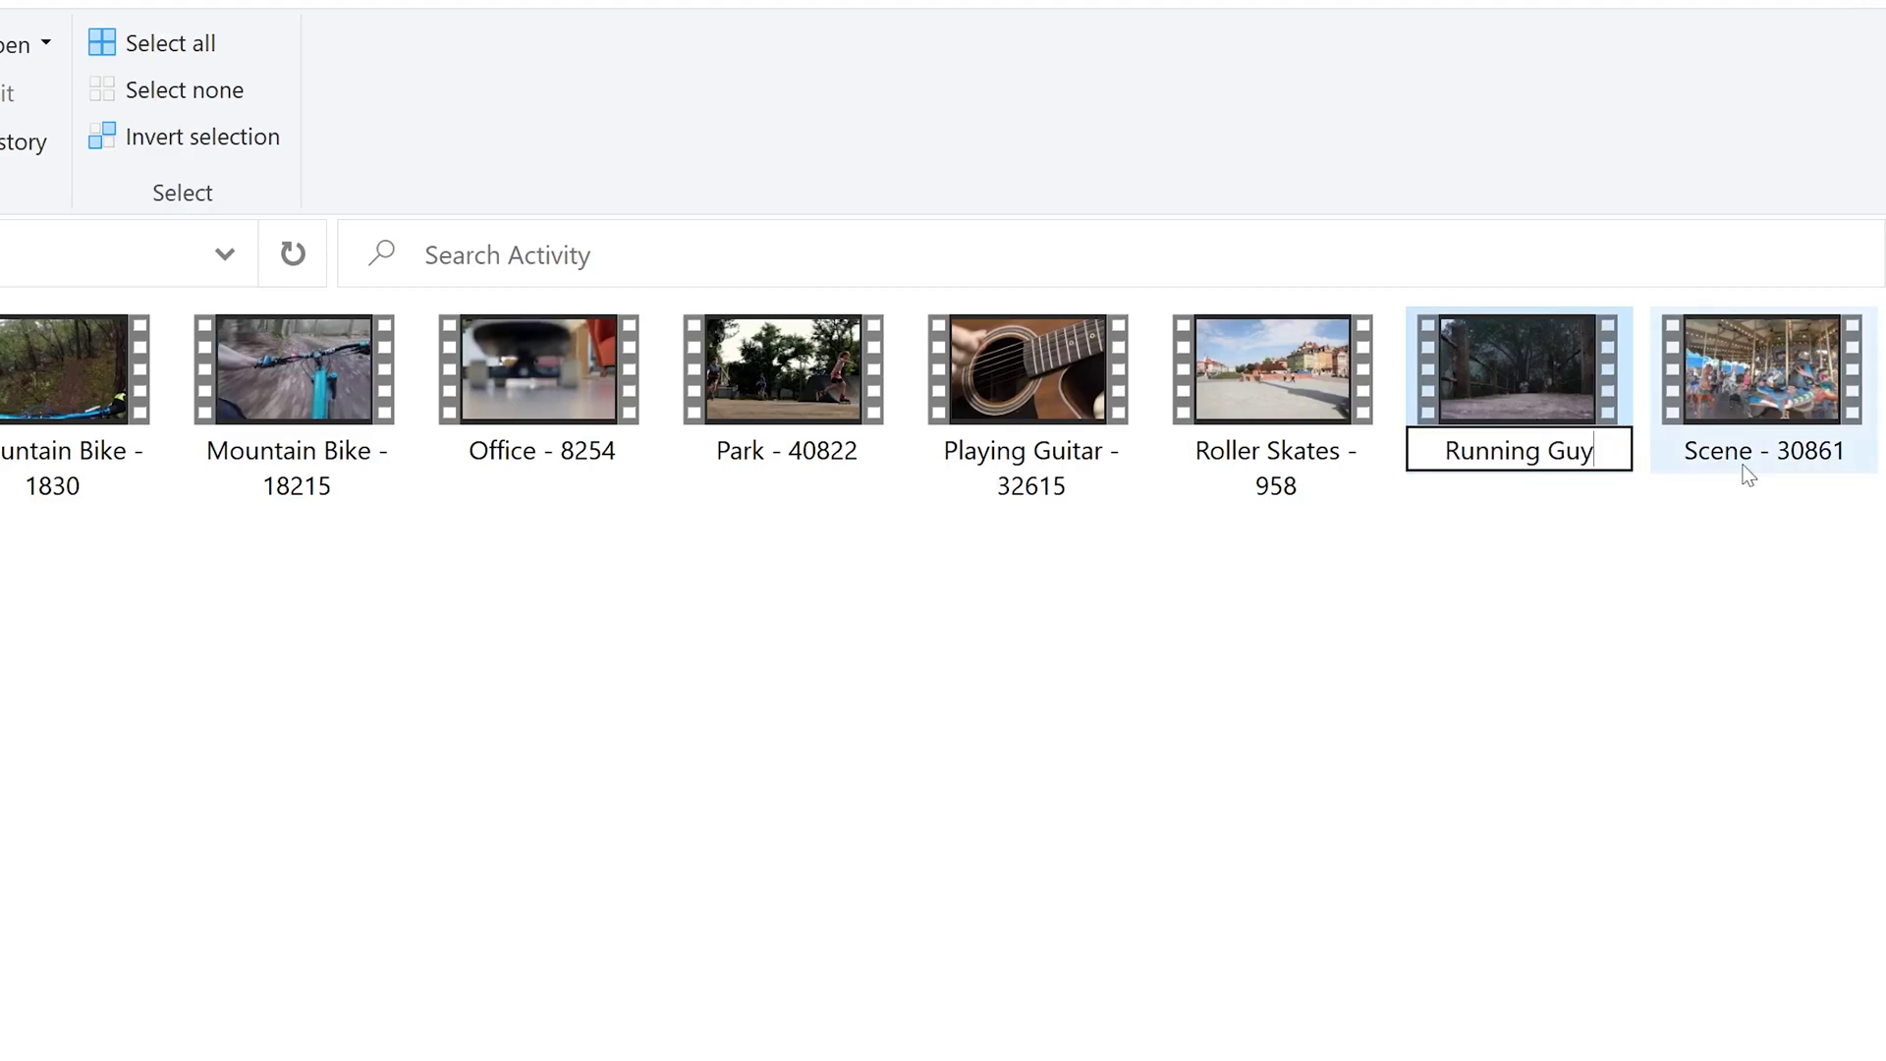
key("Return")
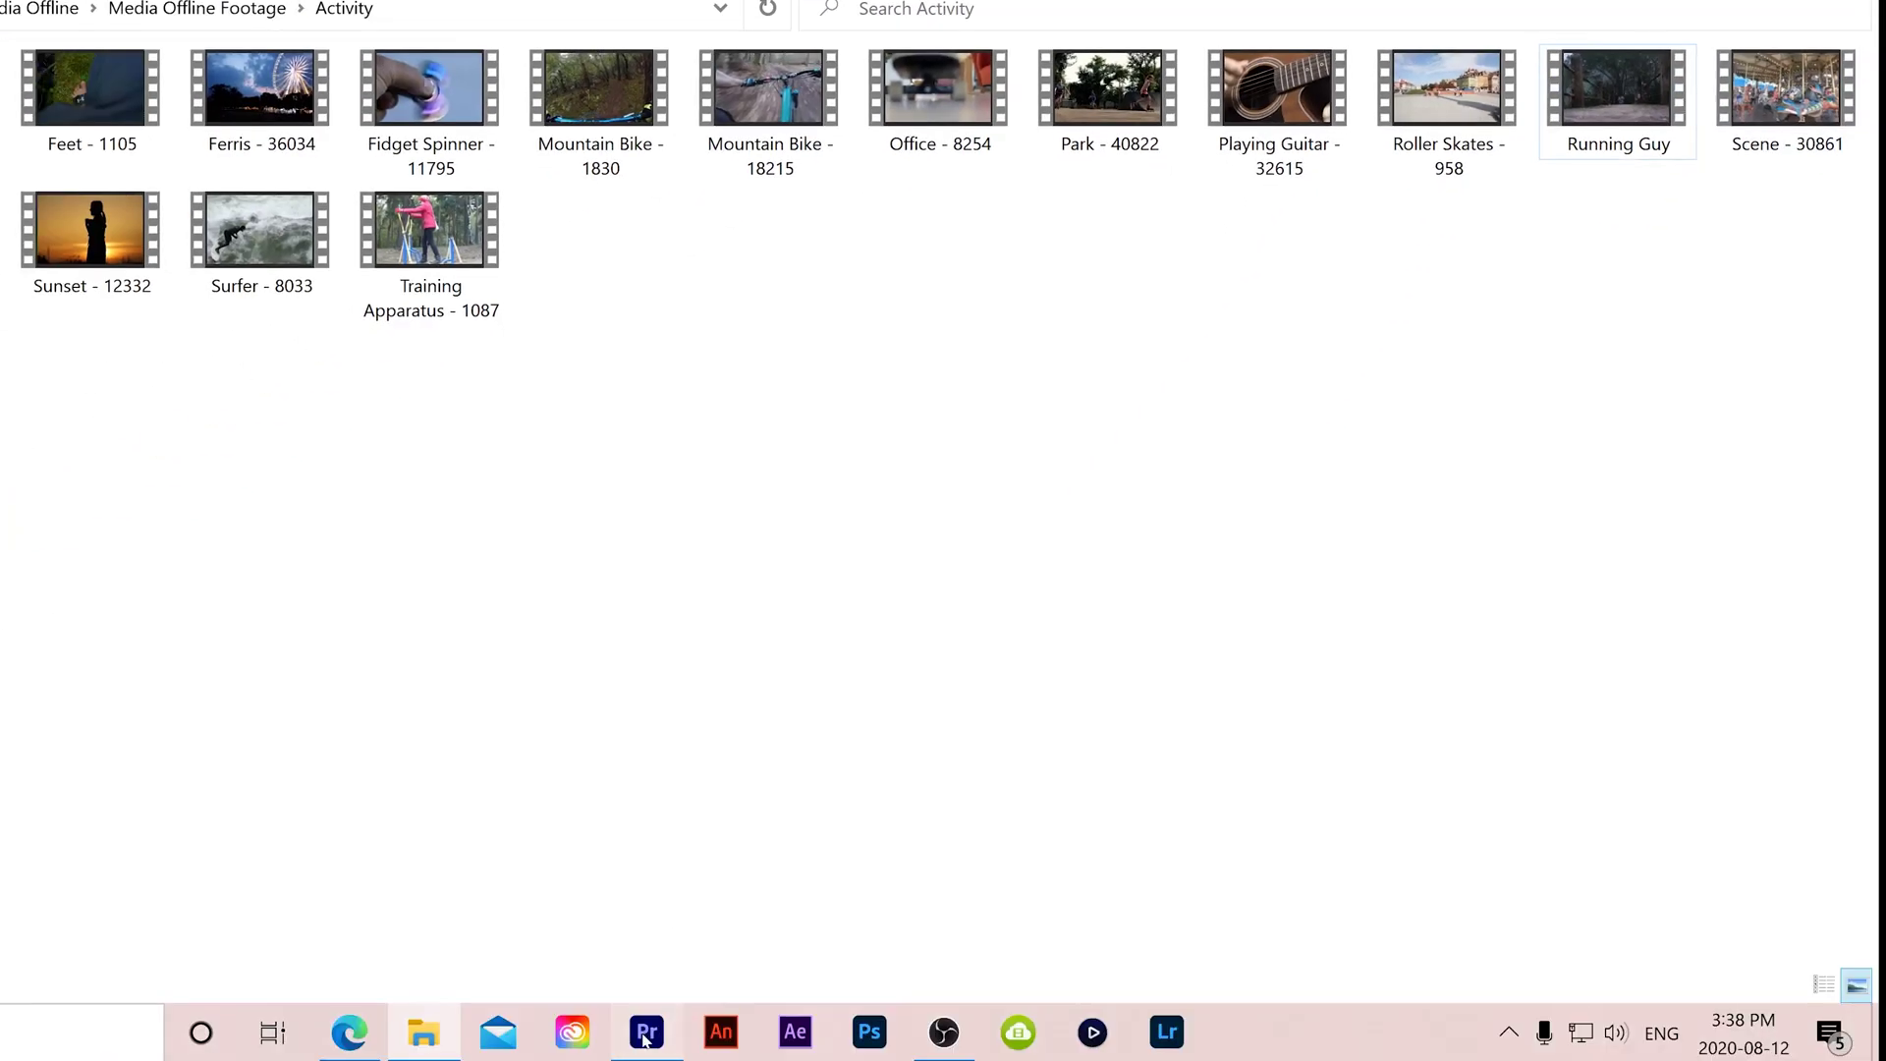
left_click(646, 1031)
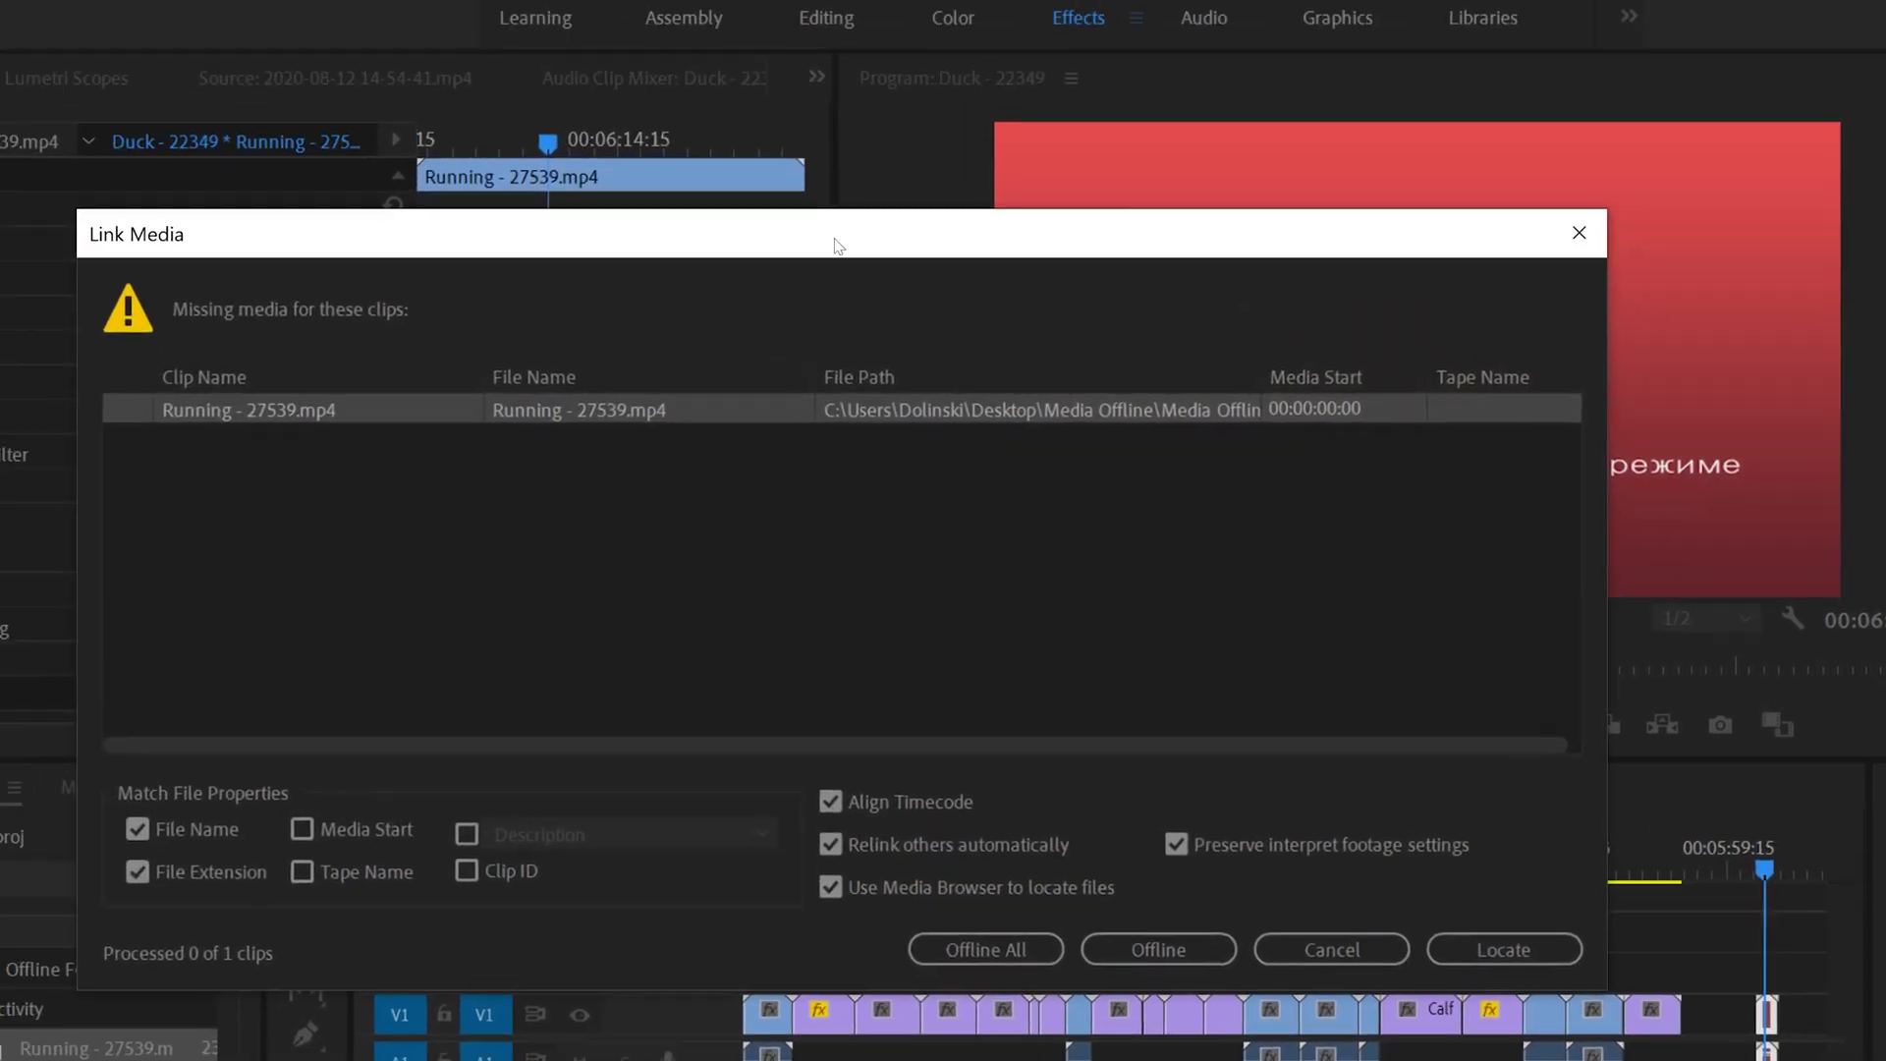
Reposition the Link Media window to inspect its preview and options, then cancel it
left_click_drag(494, 64, 497, 424)
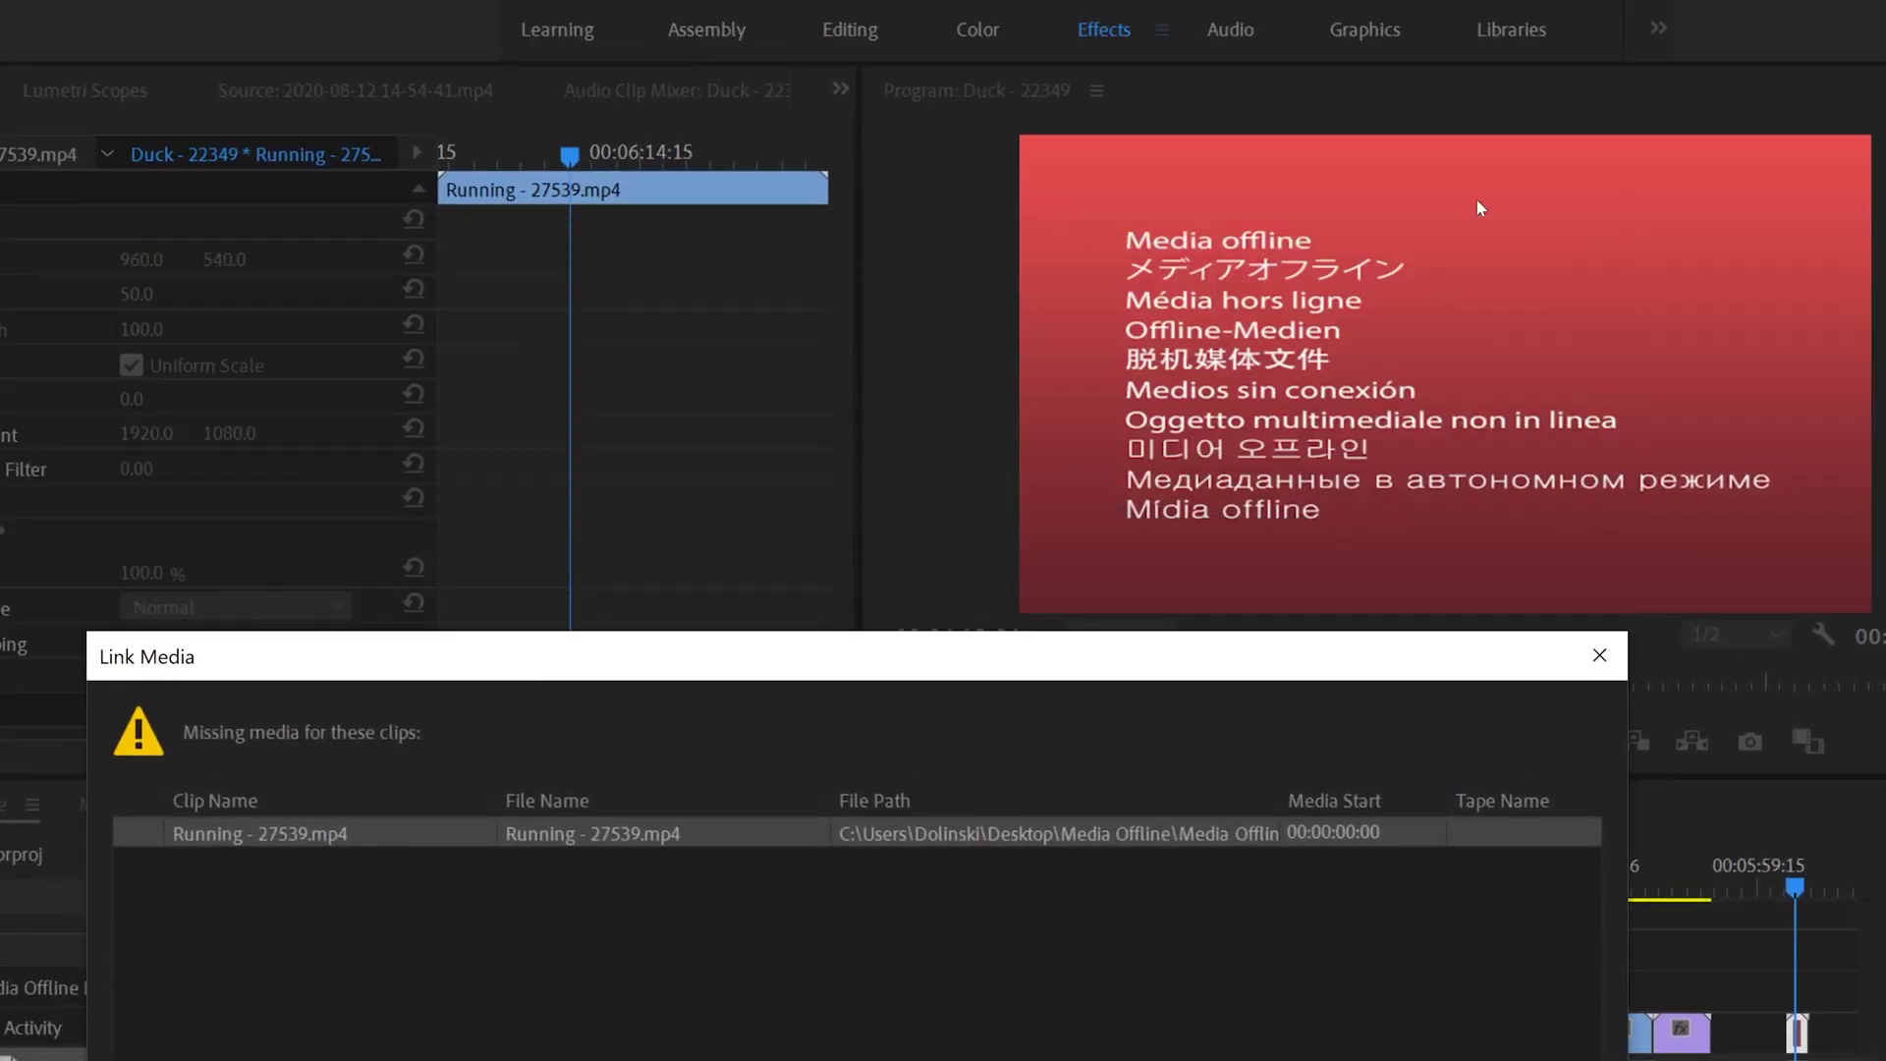
left_click_drag(969, 659, 900, 314)
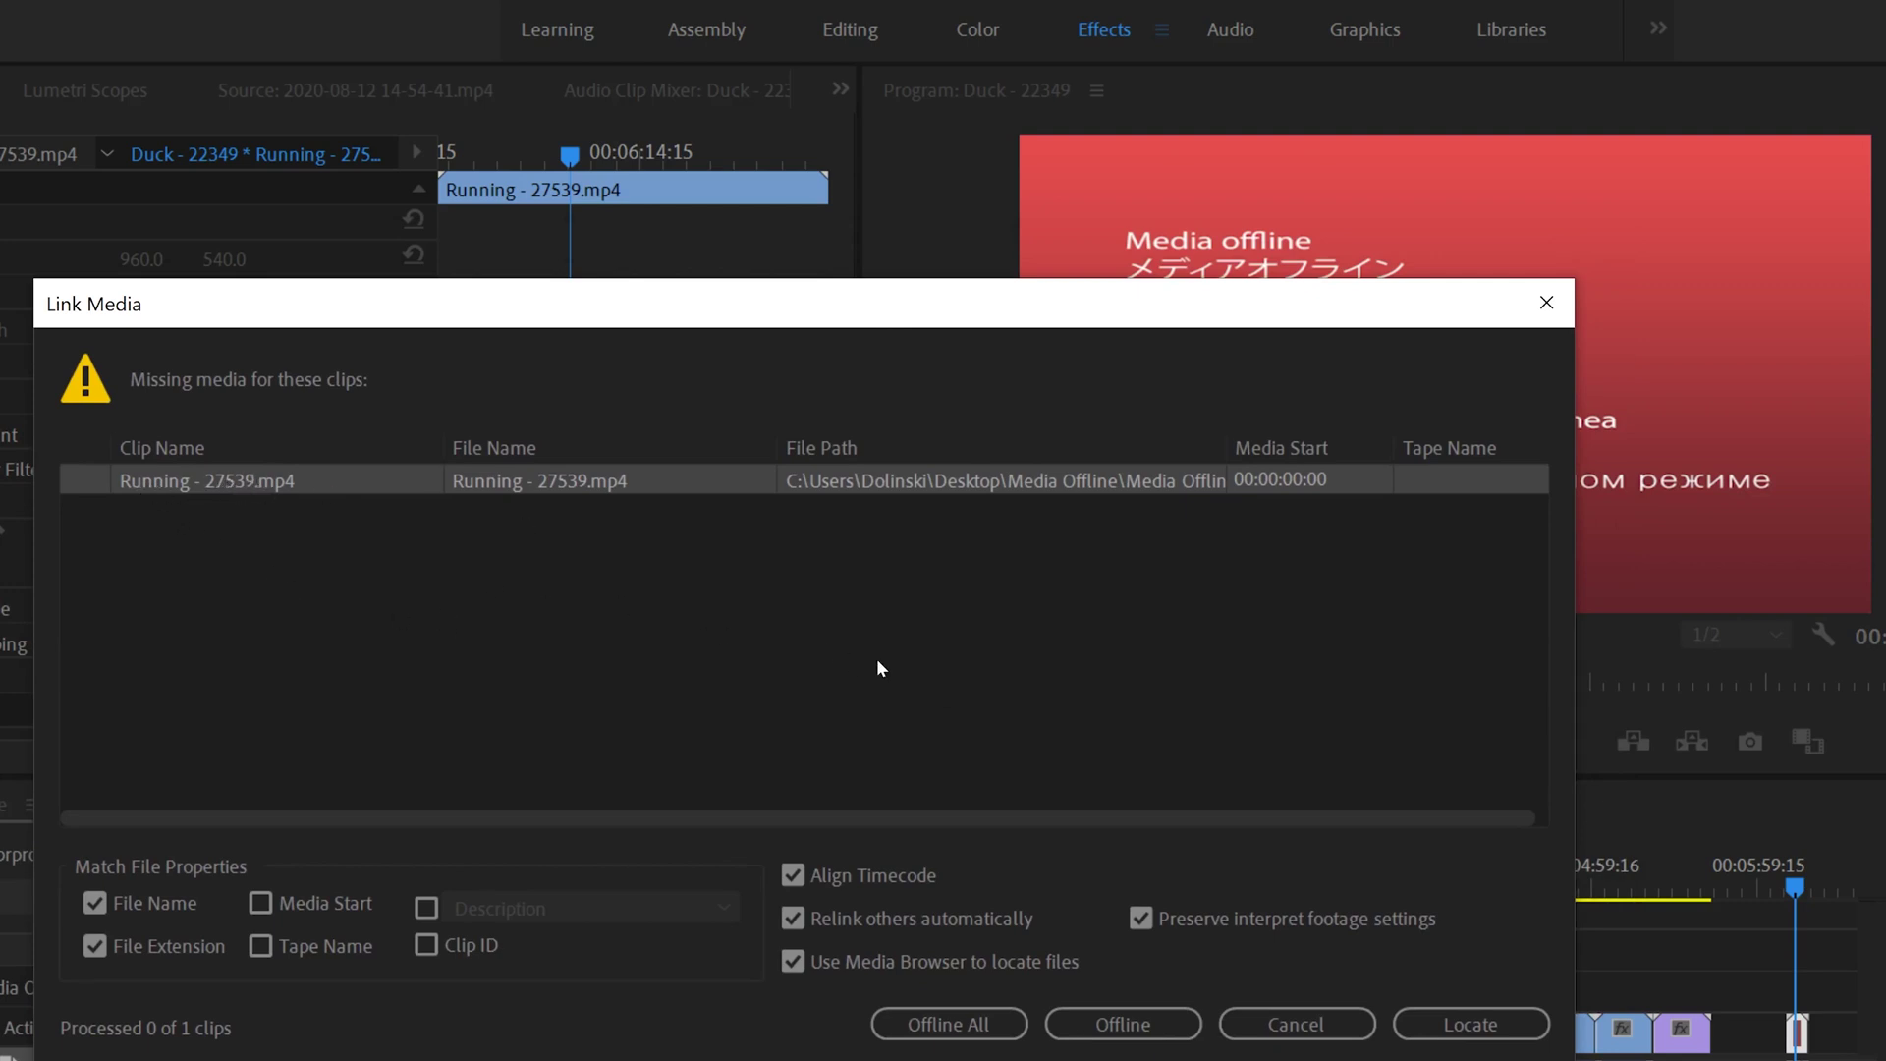
left_click_drag(762, 308, 926, 159)
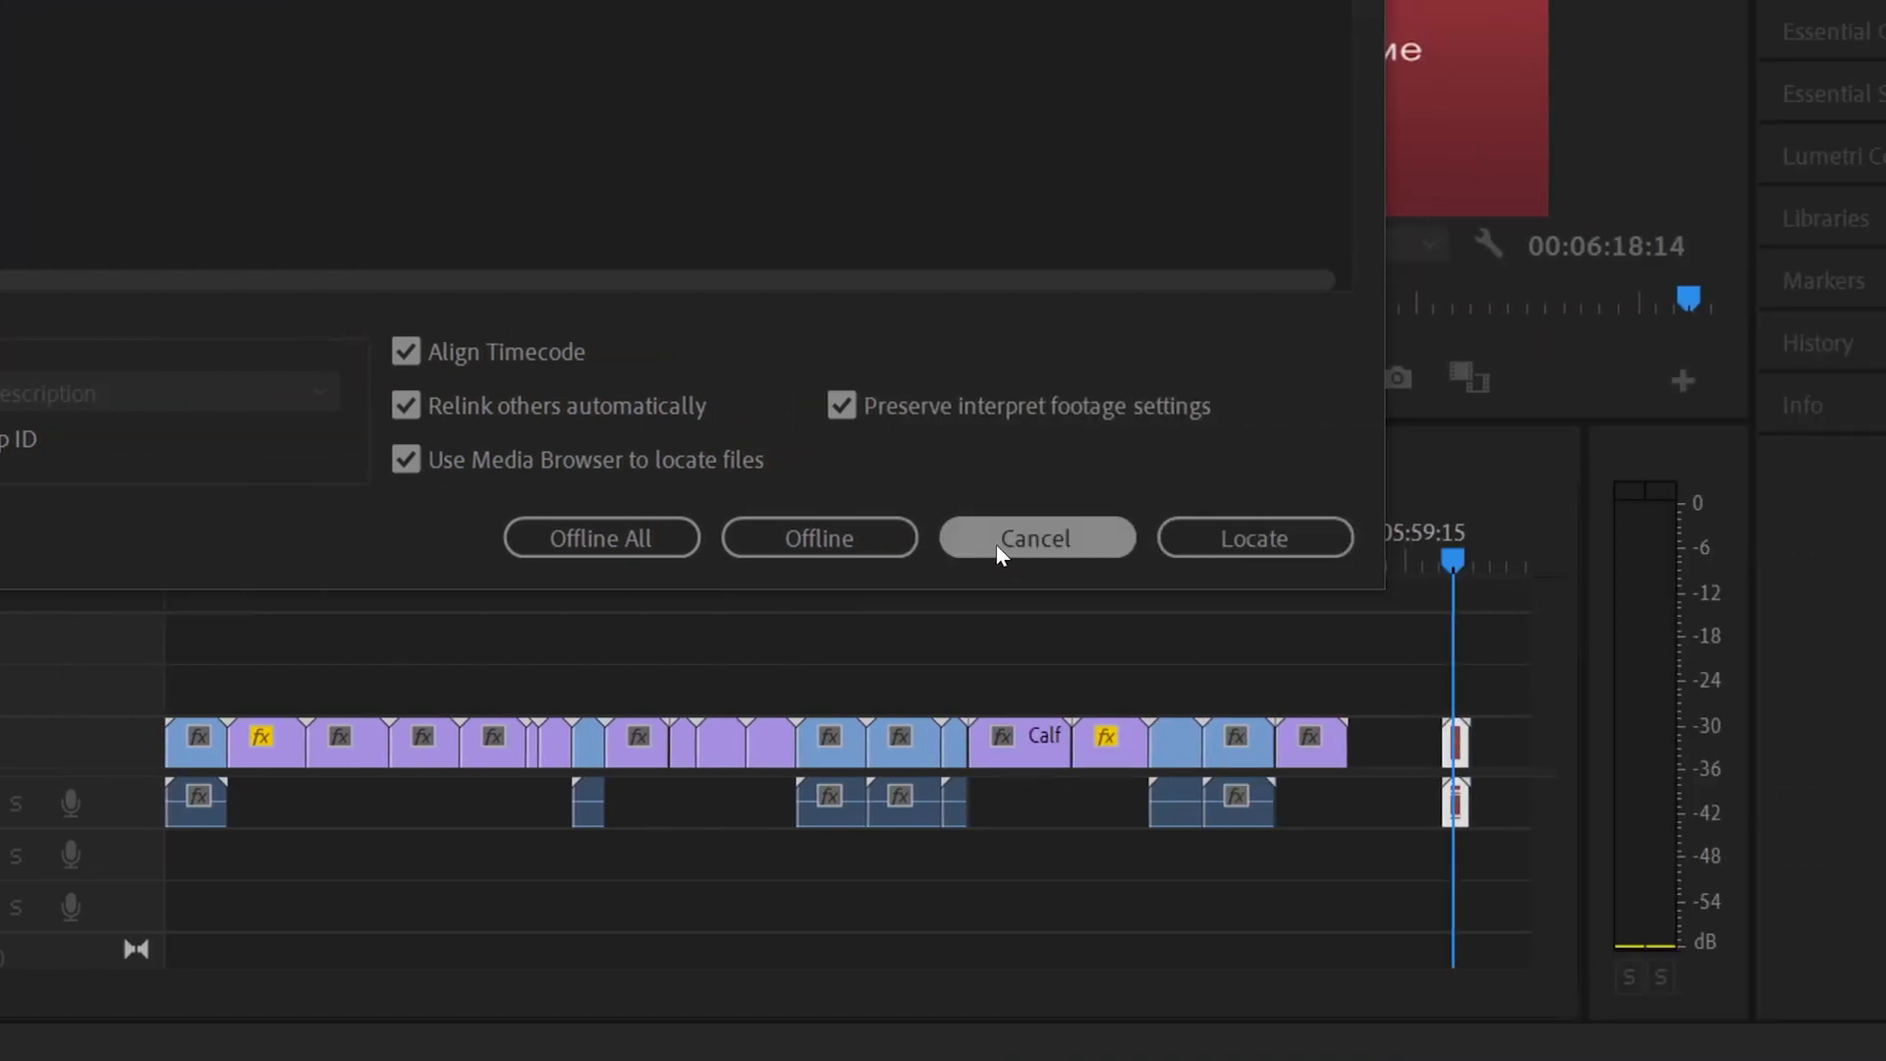
left_click(1001, 553)
Open Link Media for the offline Running clip near 00:06:14 and start locating its file
left_click_drag(1453, 560, 1458, 560)
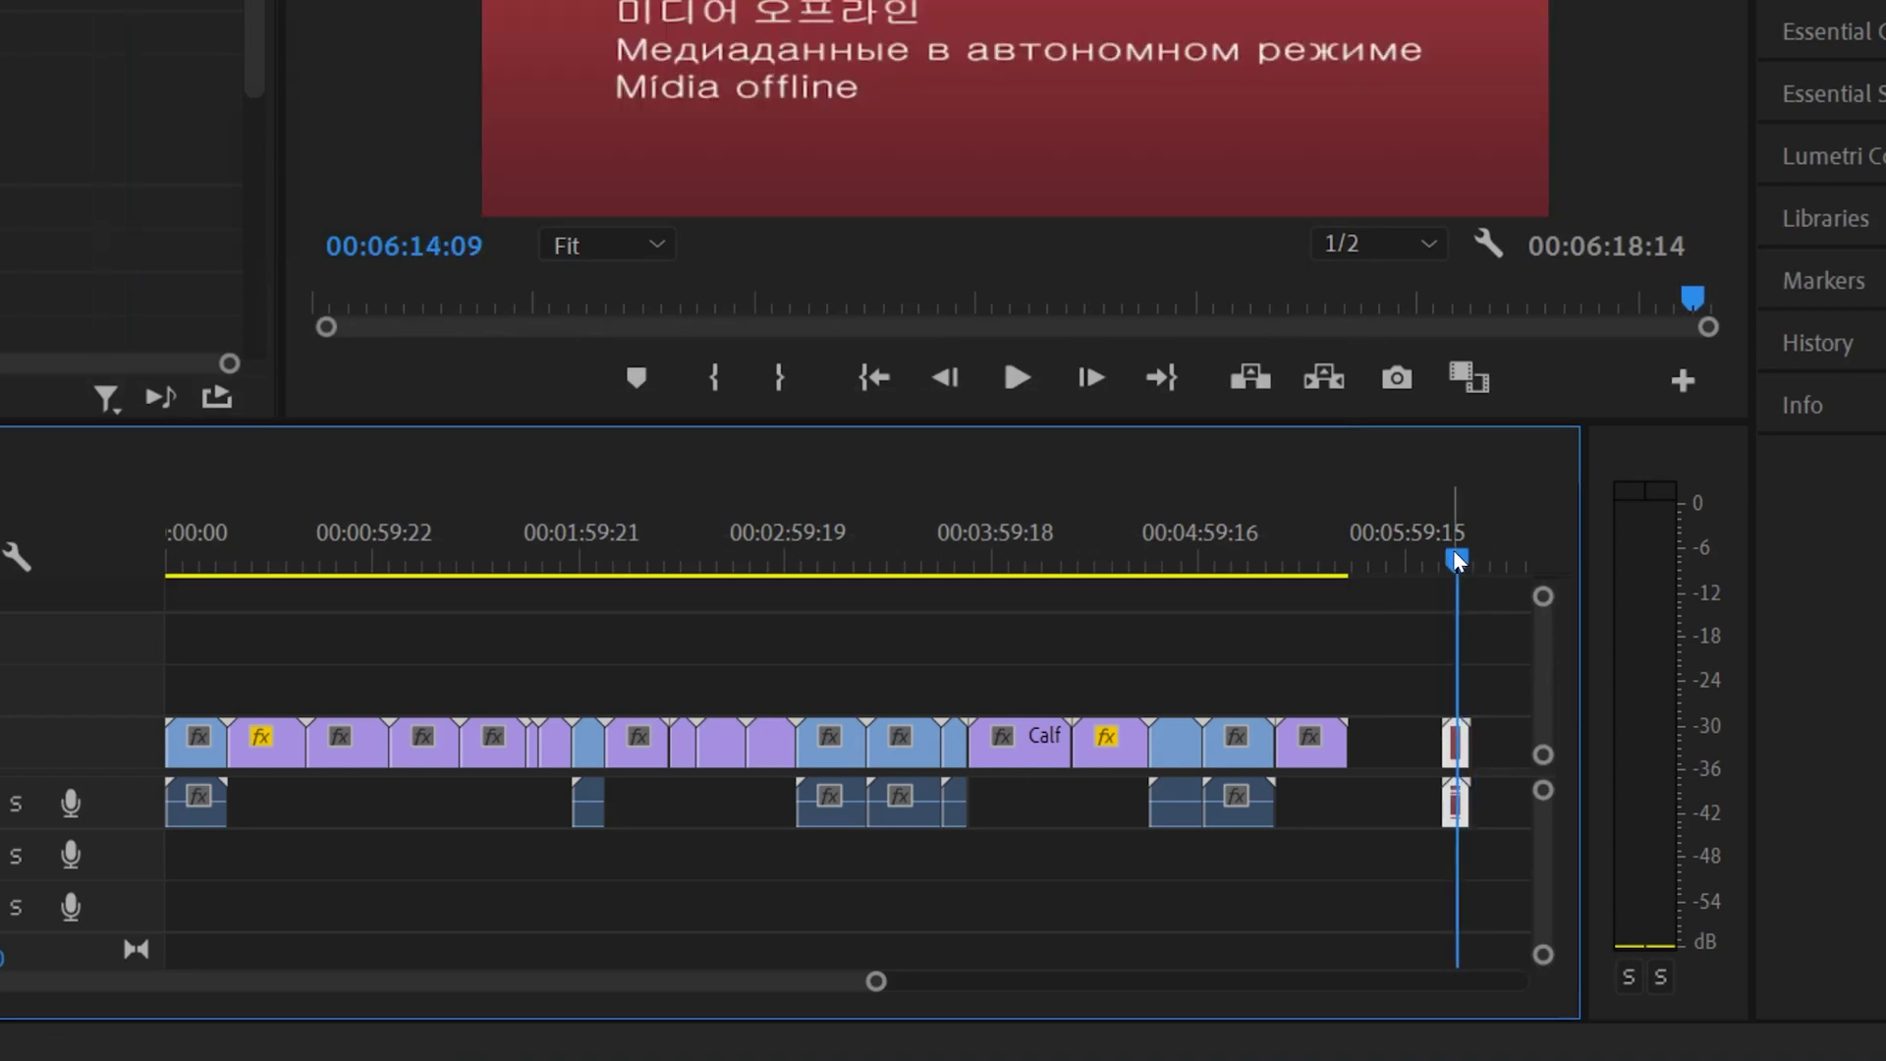
left_click_drag(875, 981, 619, 961)
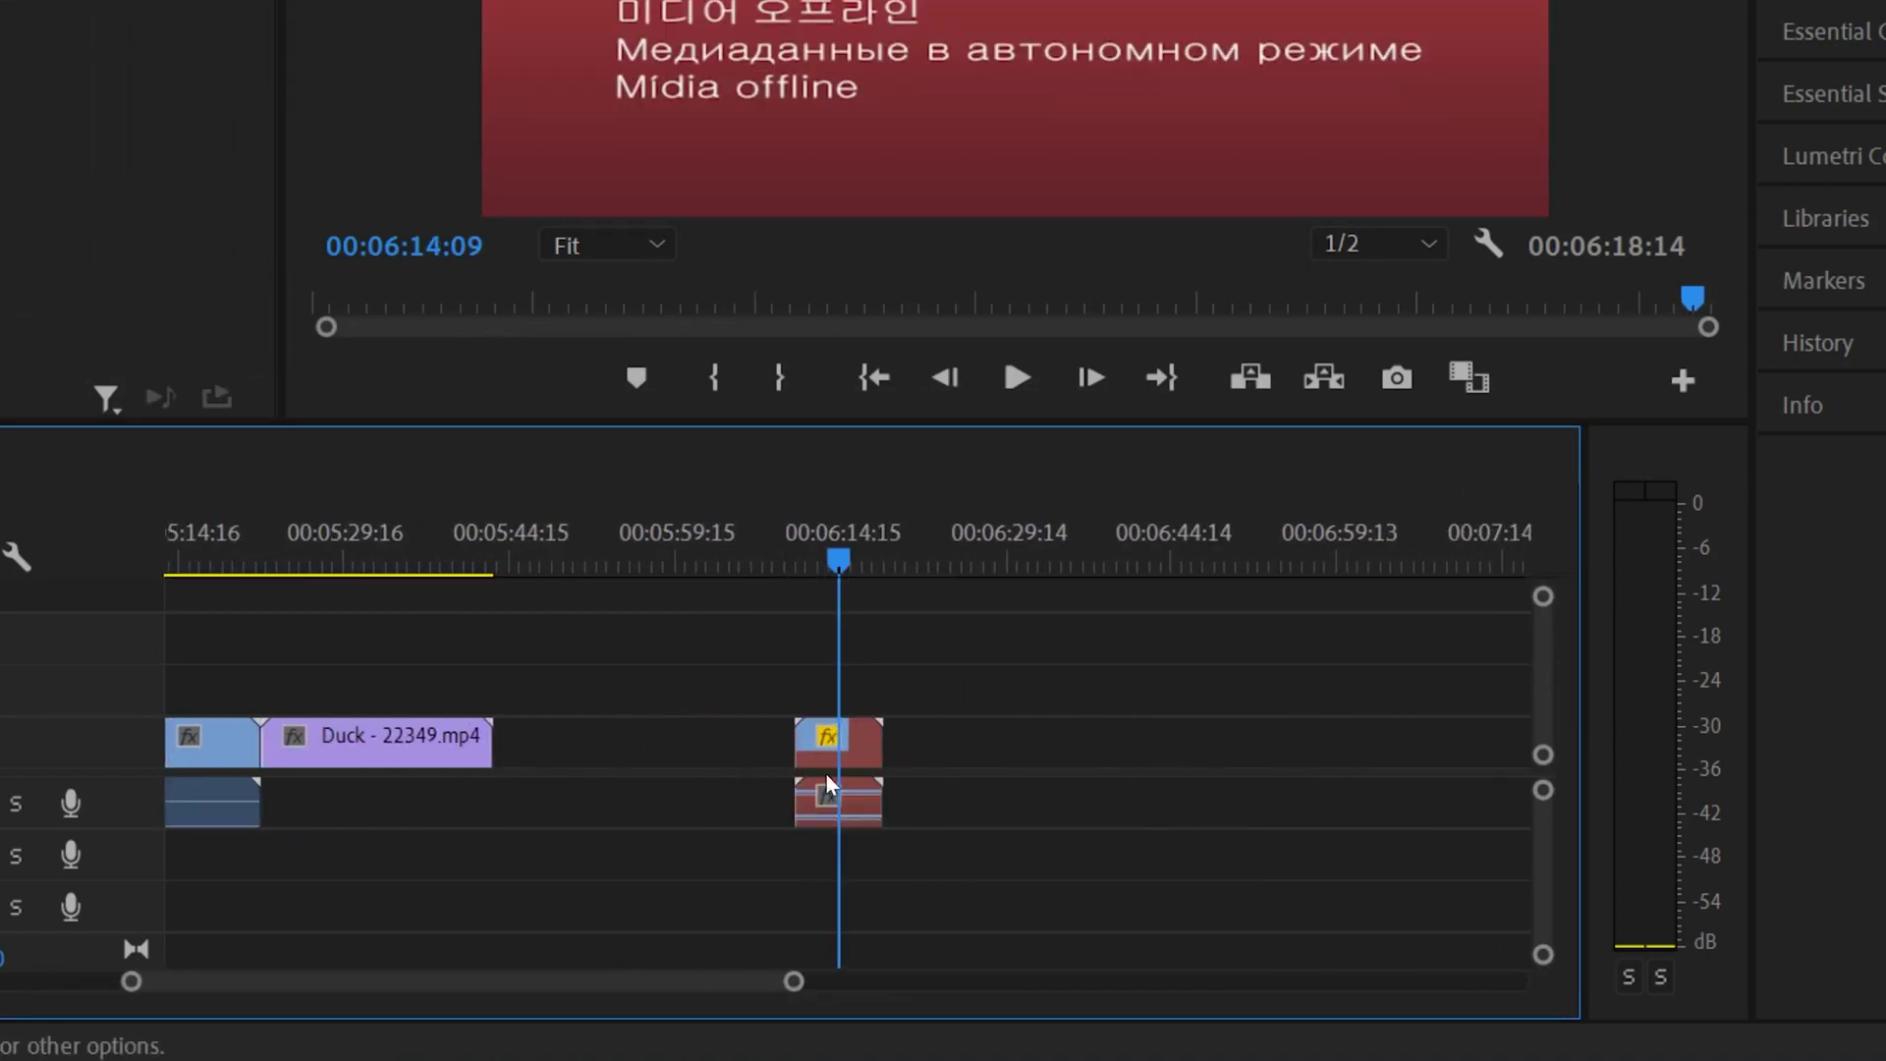
left_click(840, 752)
right_click(861, 755)
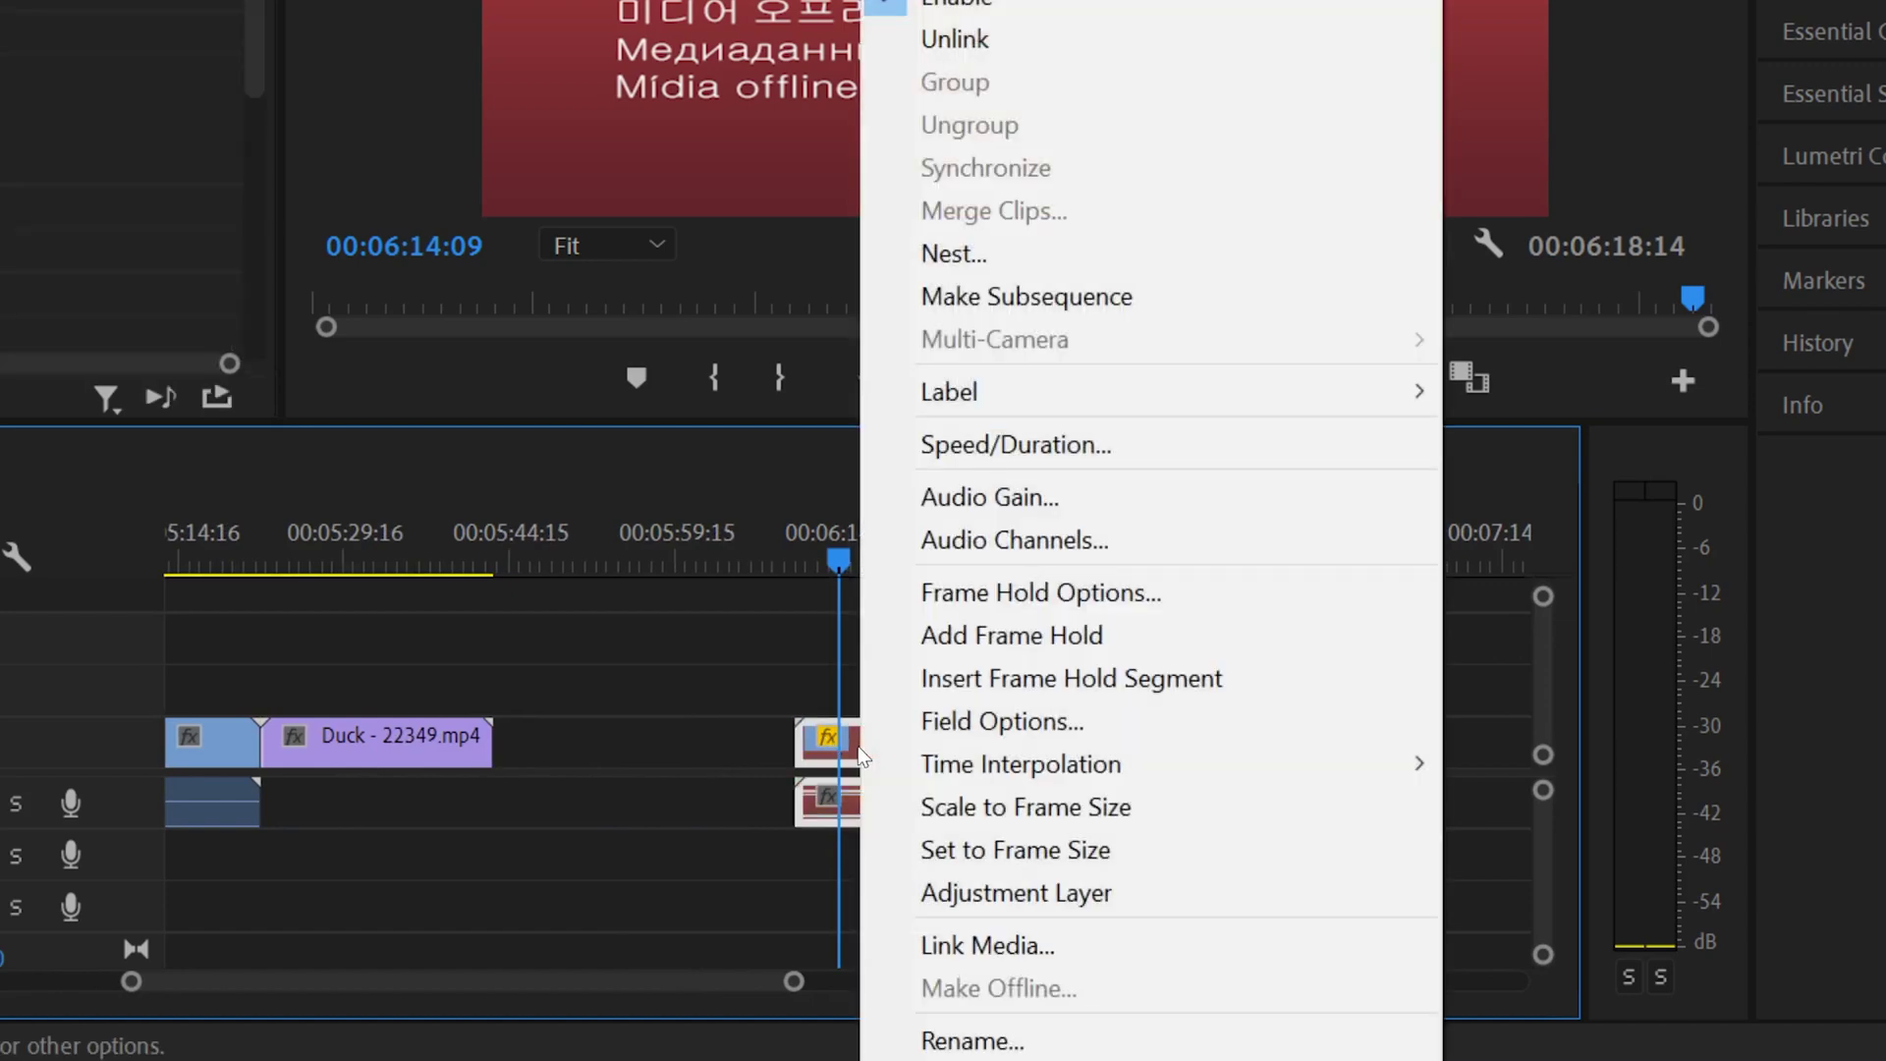
left_click(1022, 942)
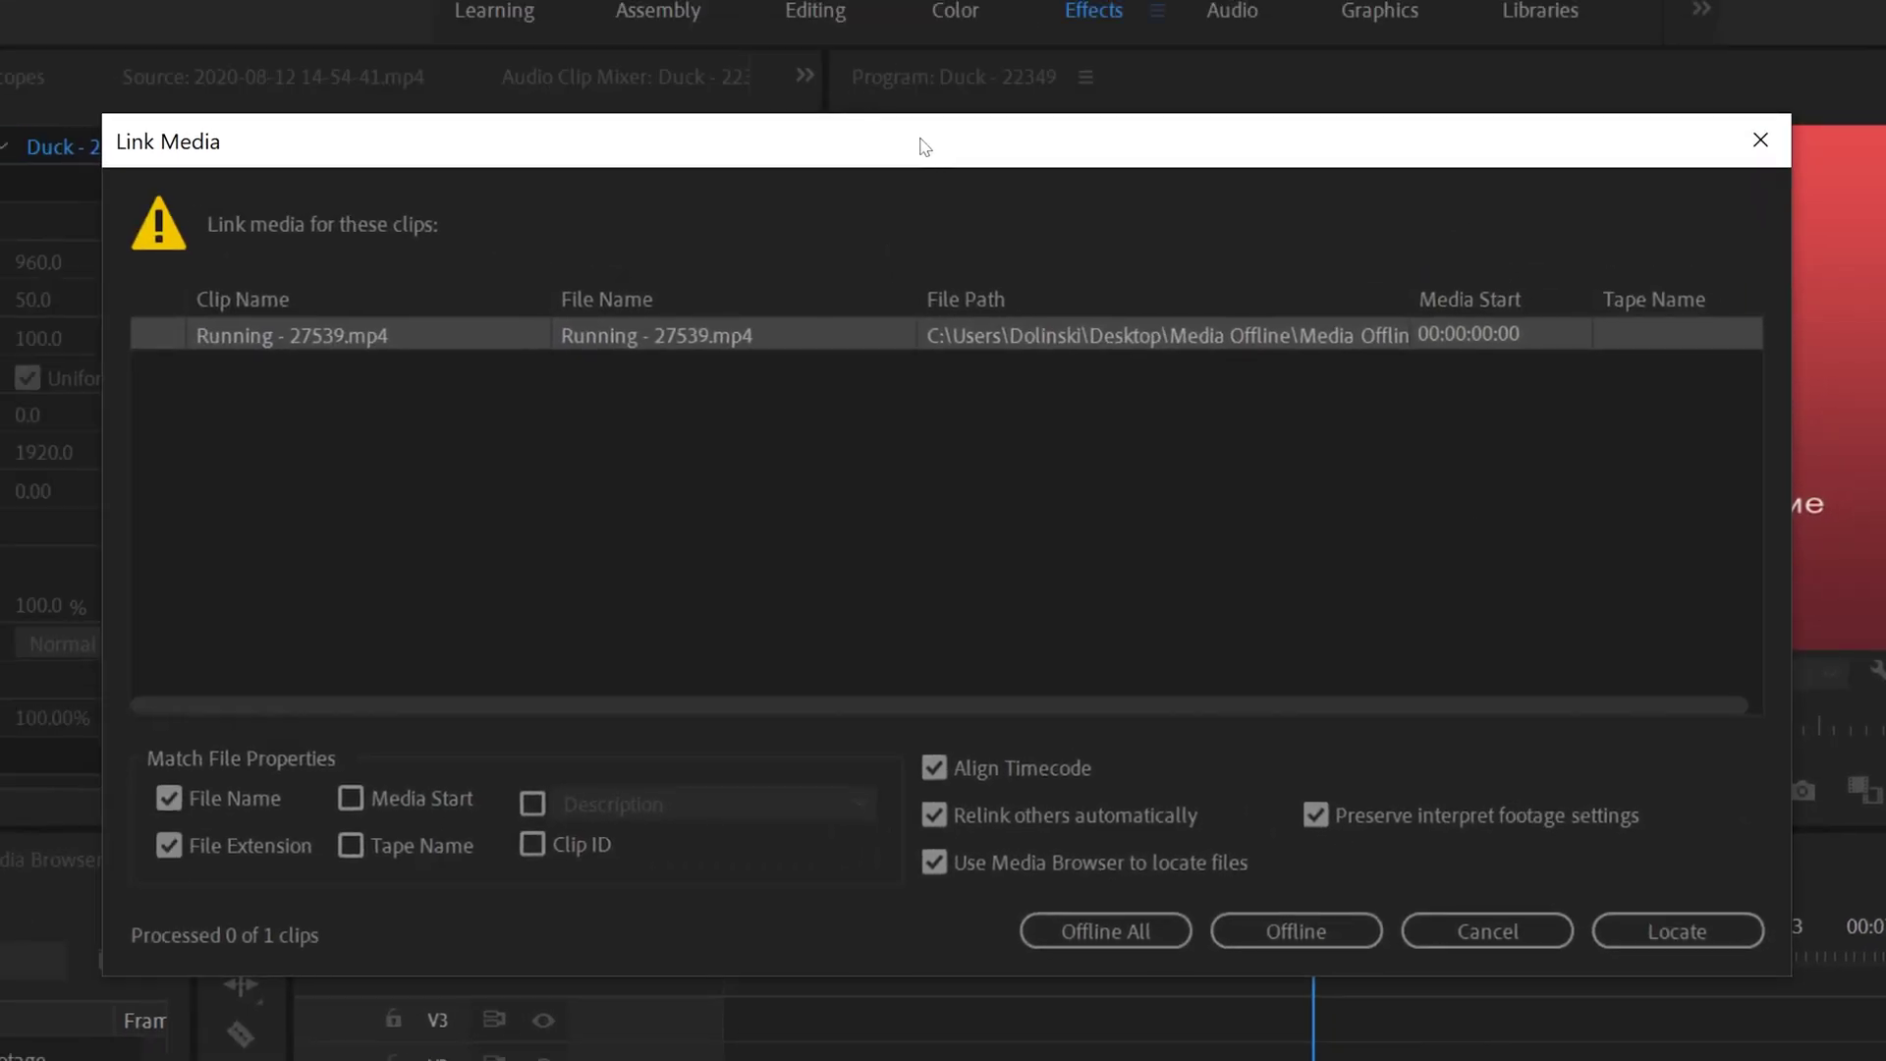
left_click_drag(923, 147, 830, 207)
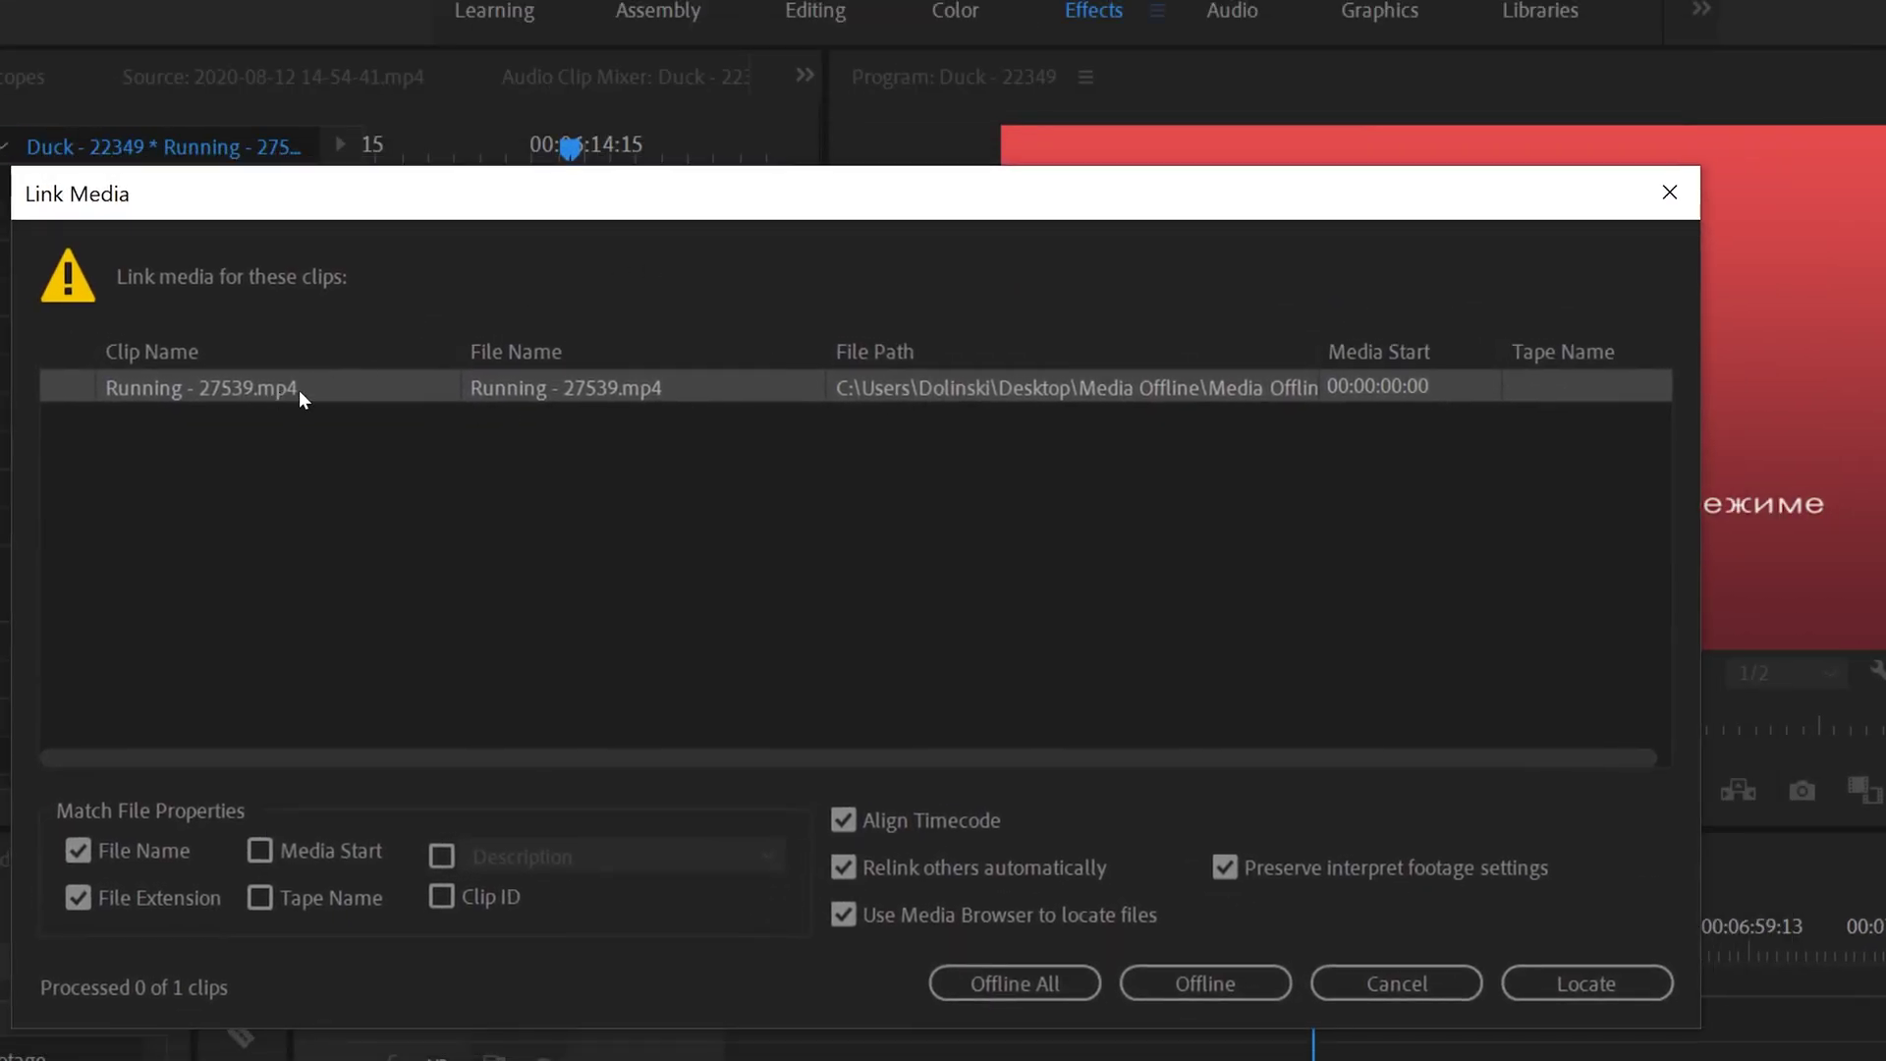
left_click(1568, 982)
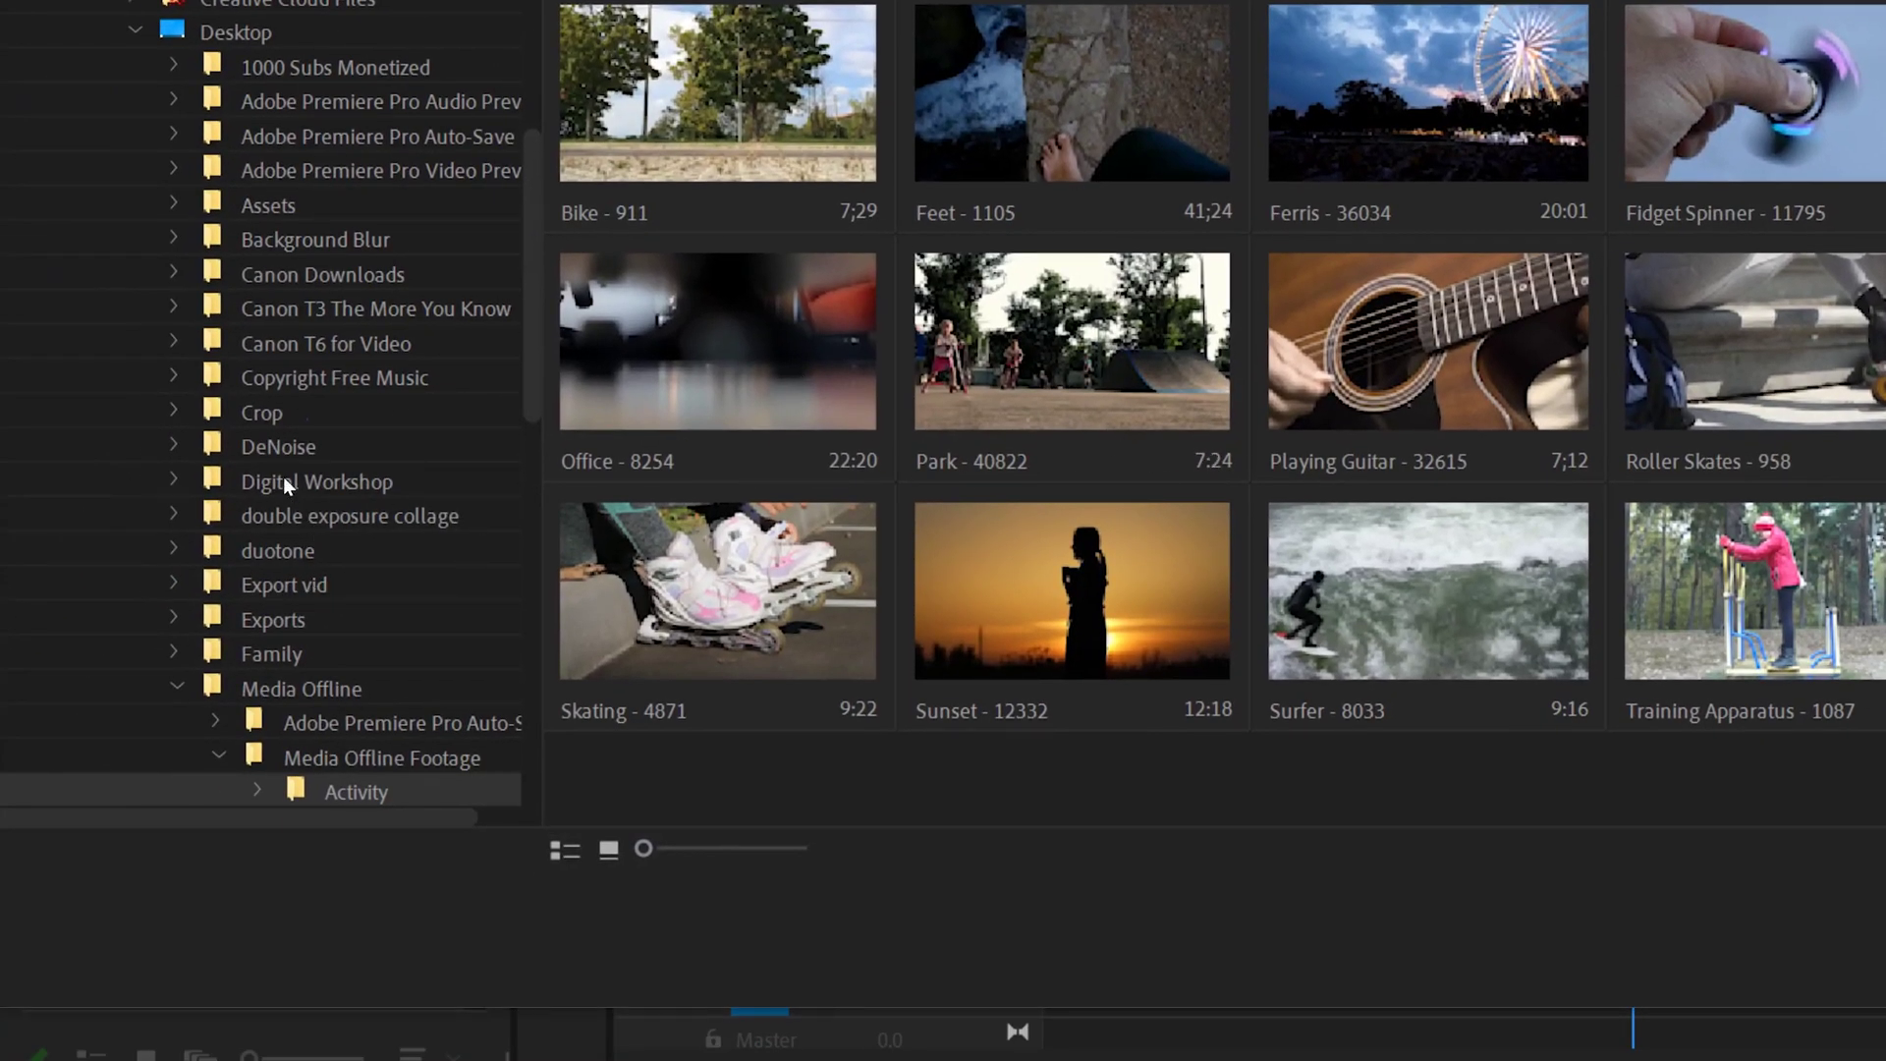
Browse to Media Offline › Media Offline Footage › Activity and relink the clip to Running Guy
left_click(279, 446)
scroll(383, 351, "down", 3)
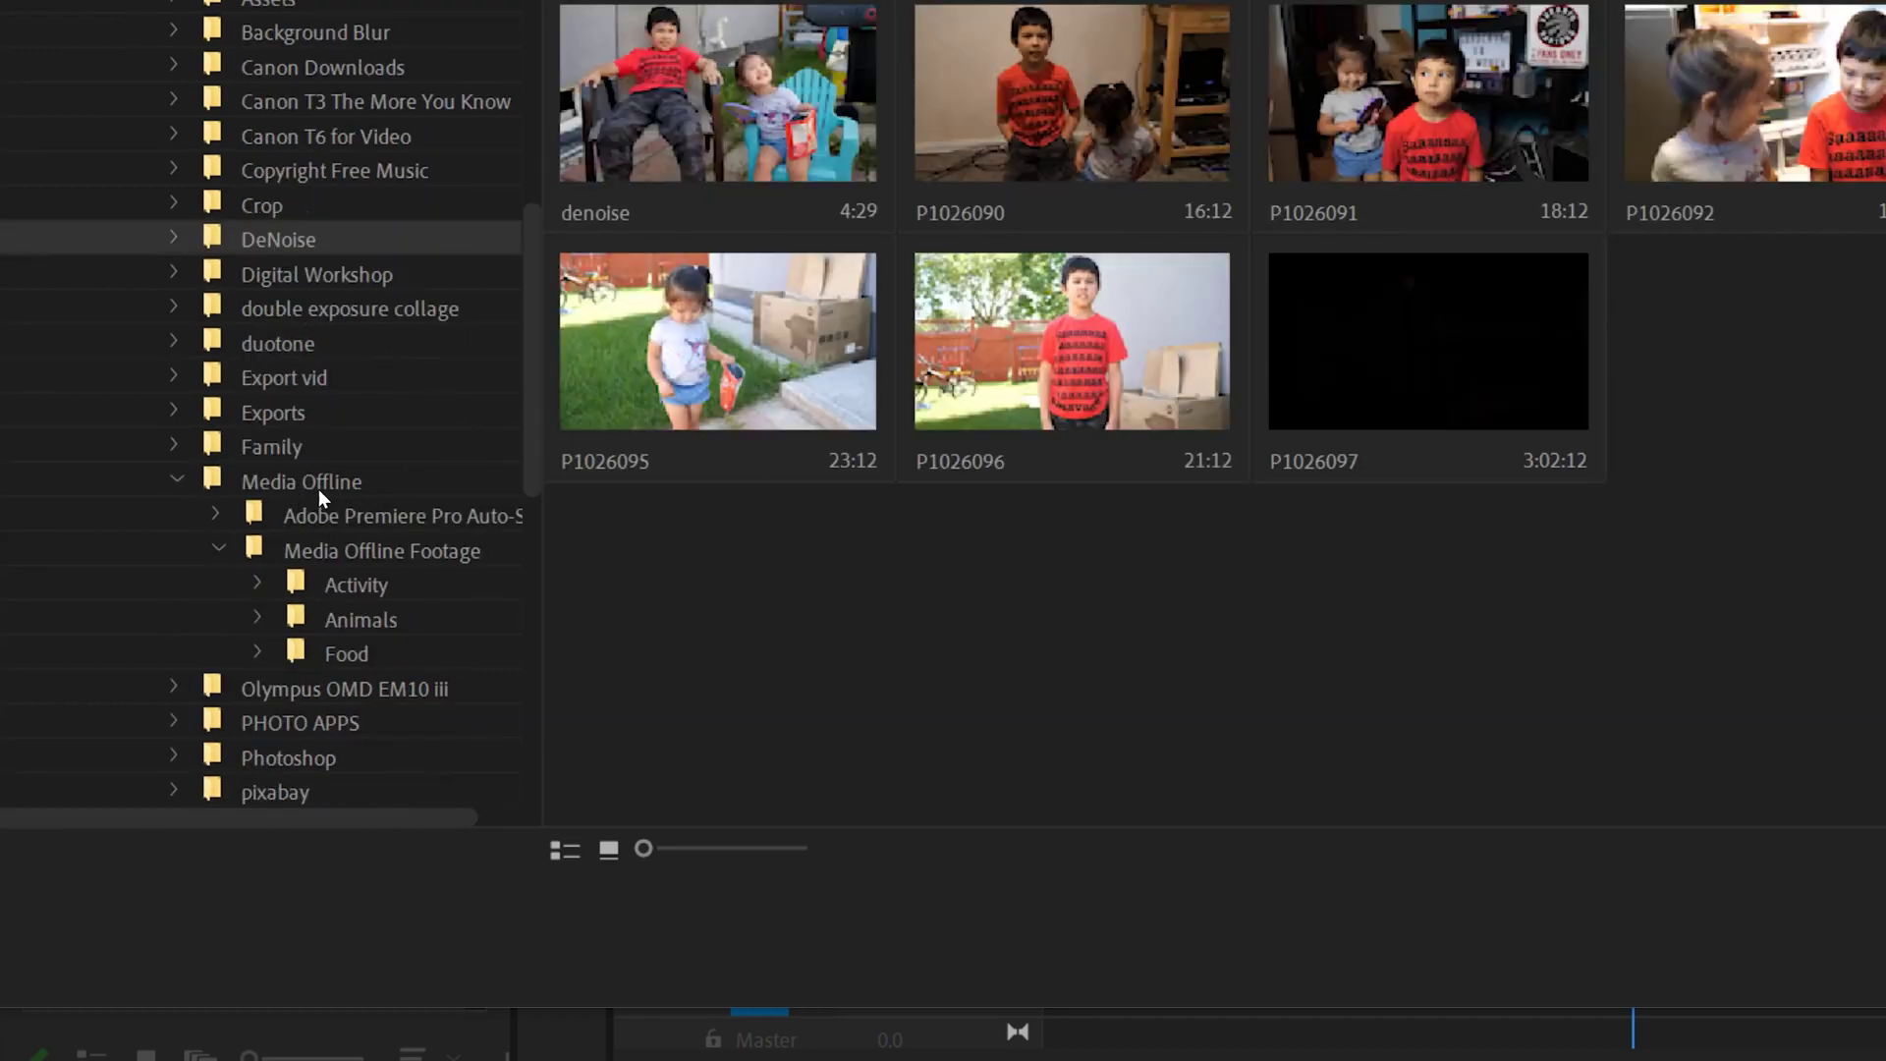
left_click(328, 481)
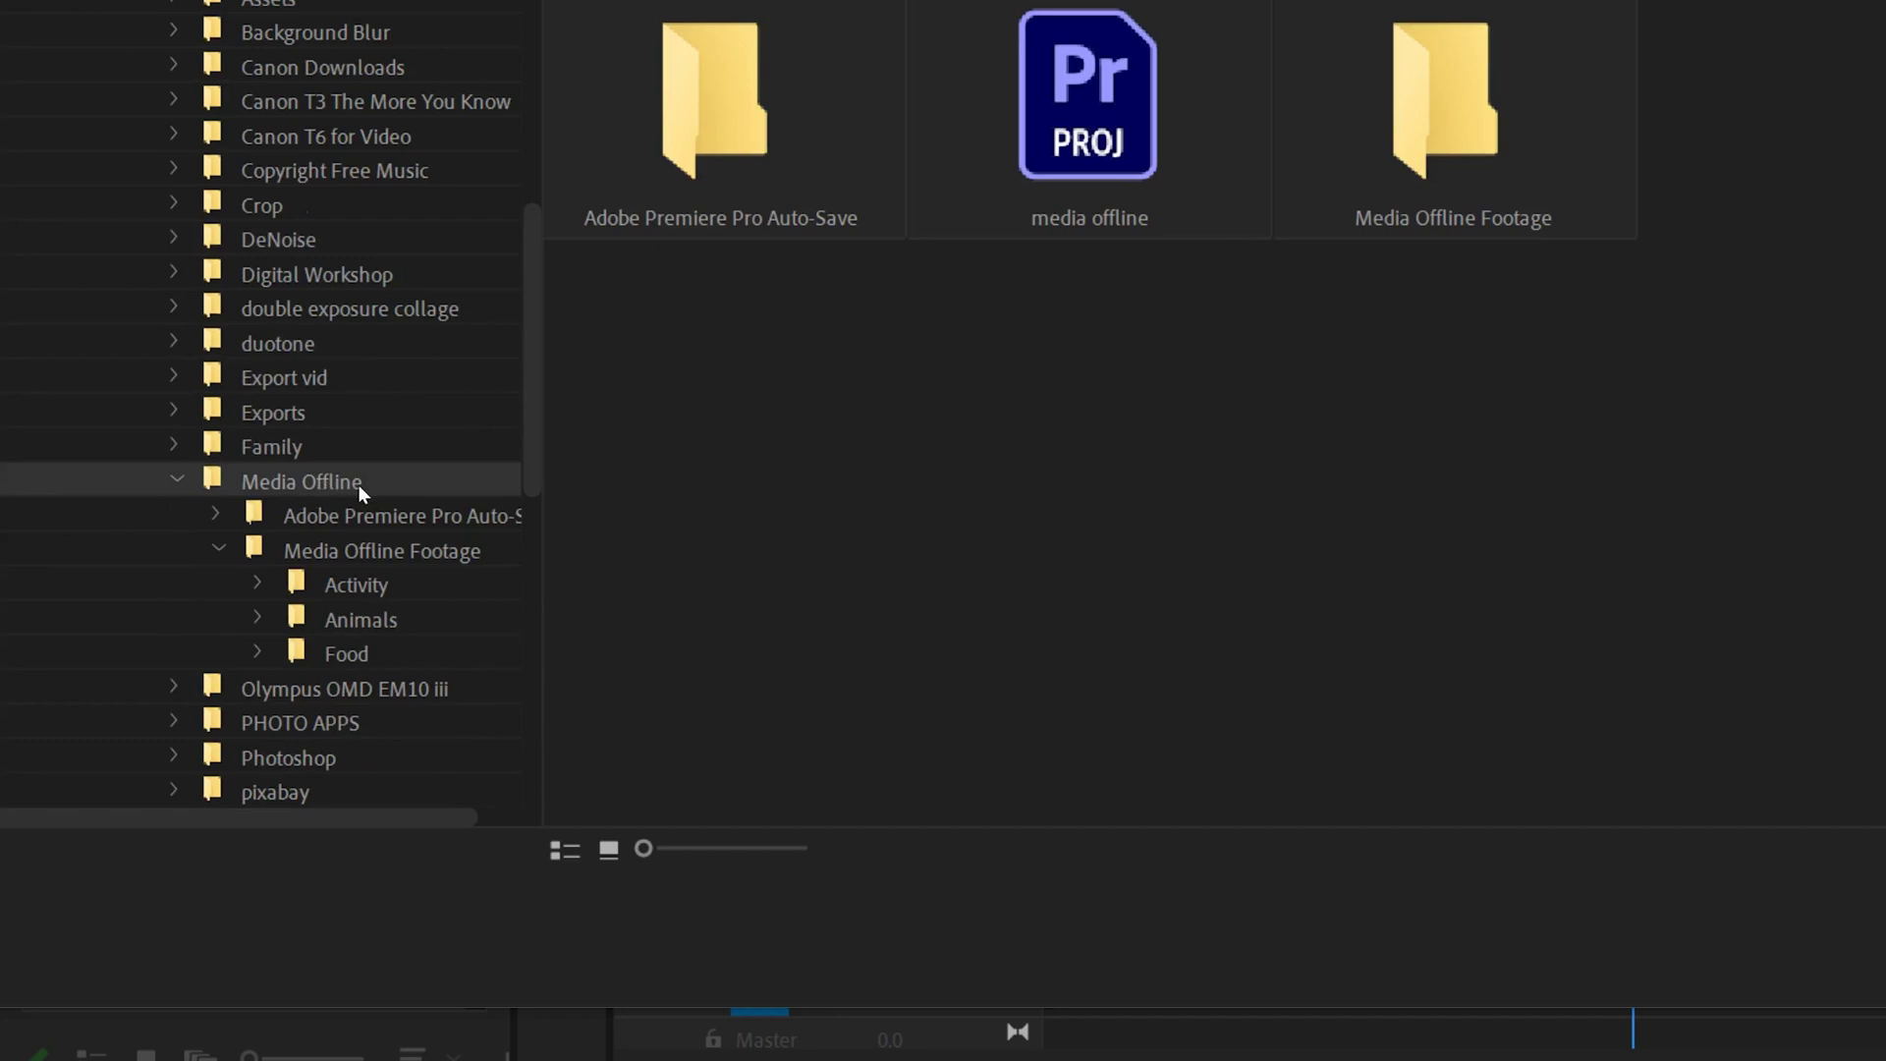
left_click(217, 550)
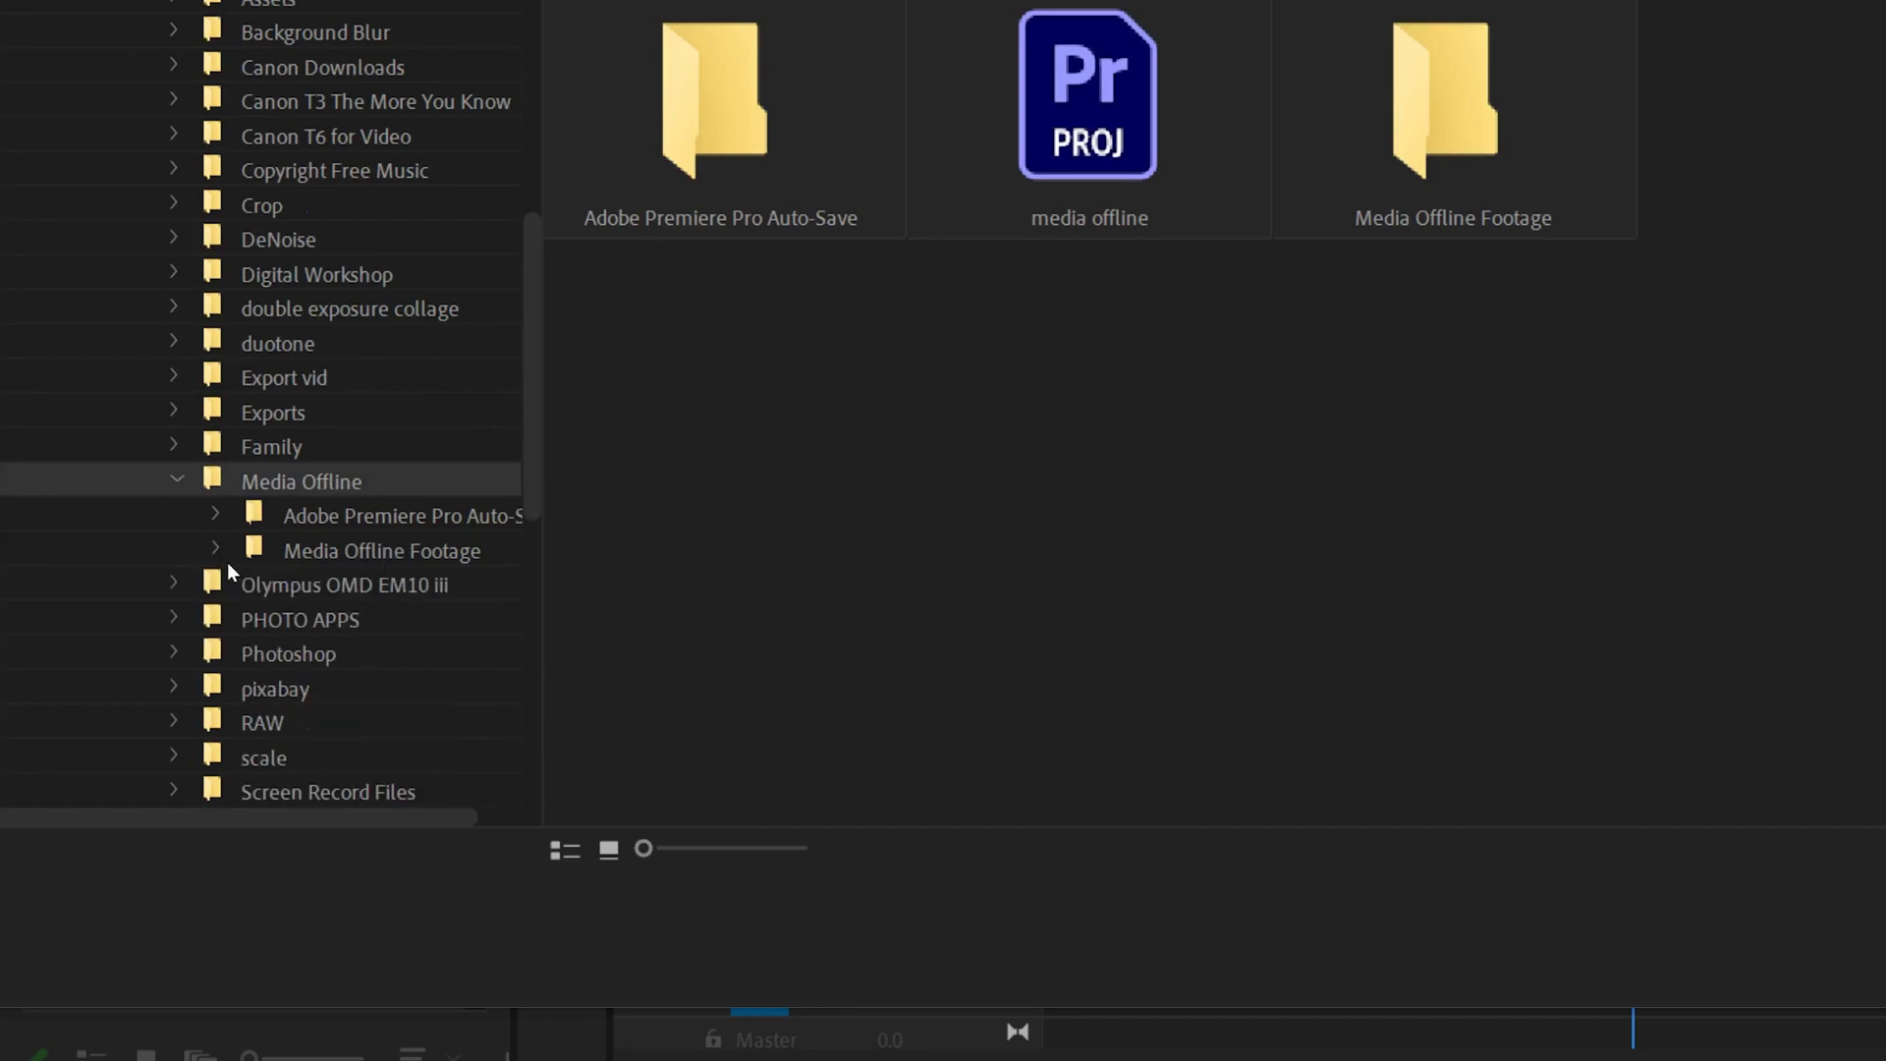
left_click(217, 550)
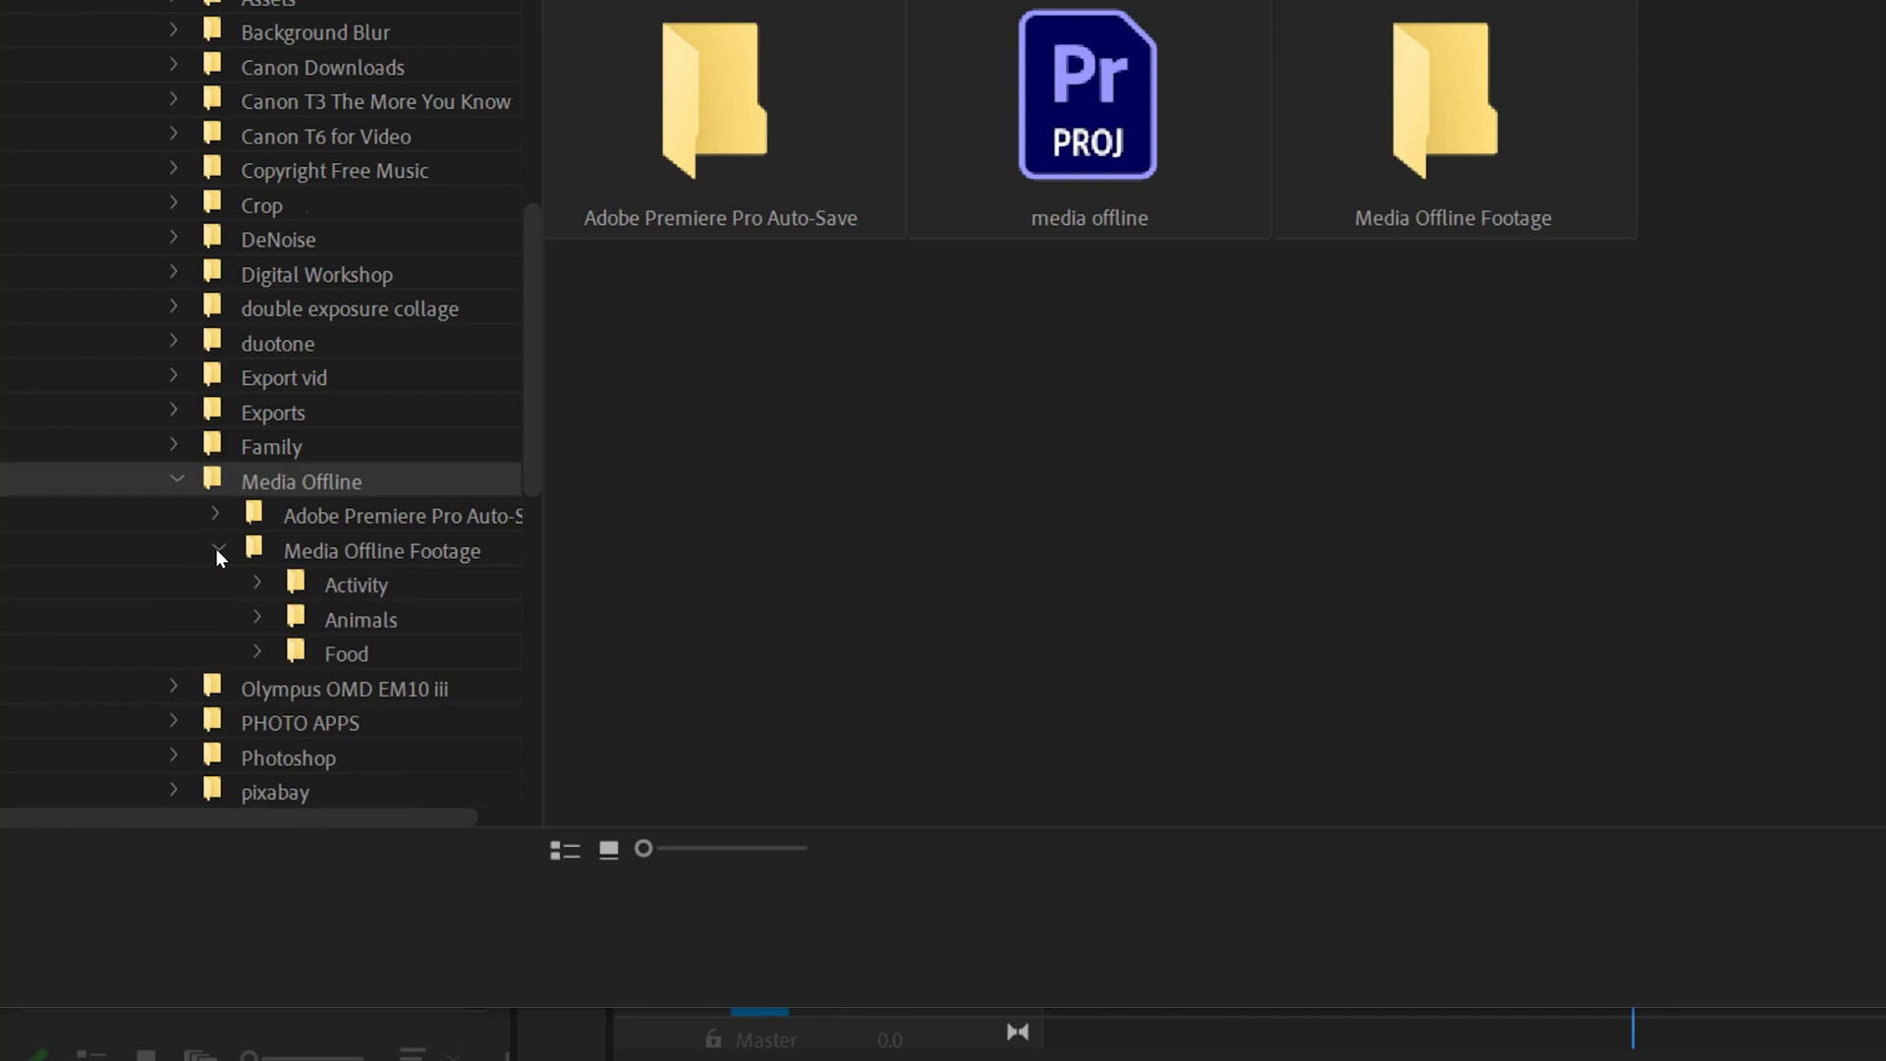
left_click(257, 581)
left_click(334, 583)
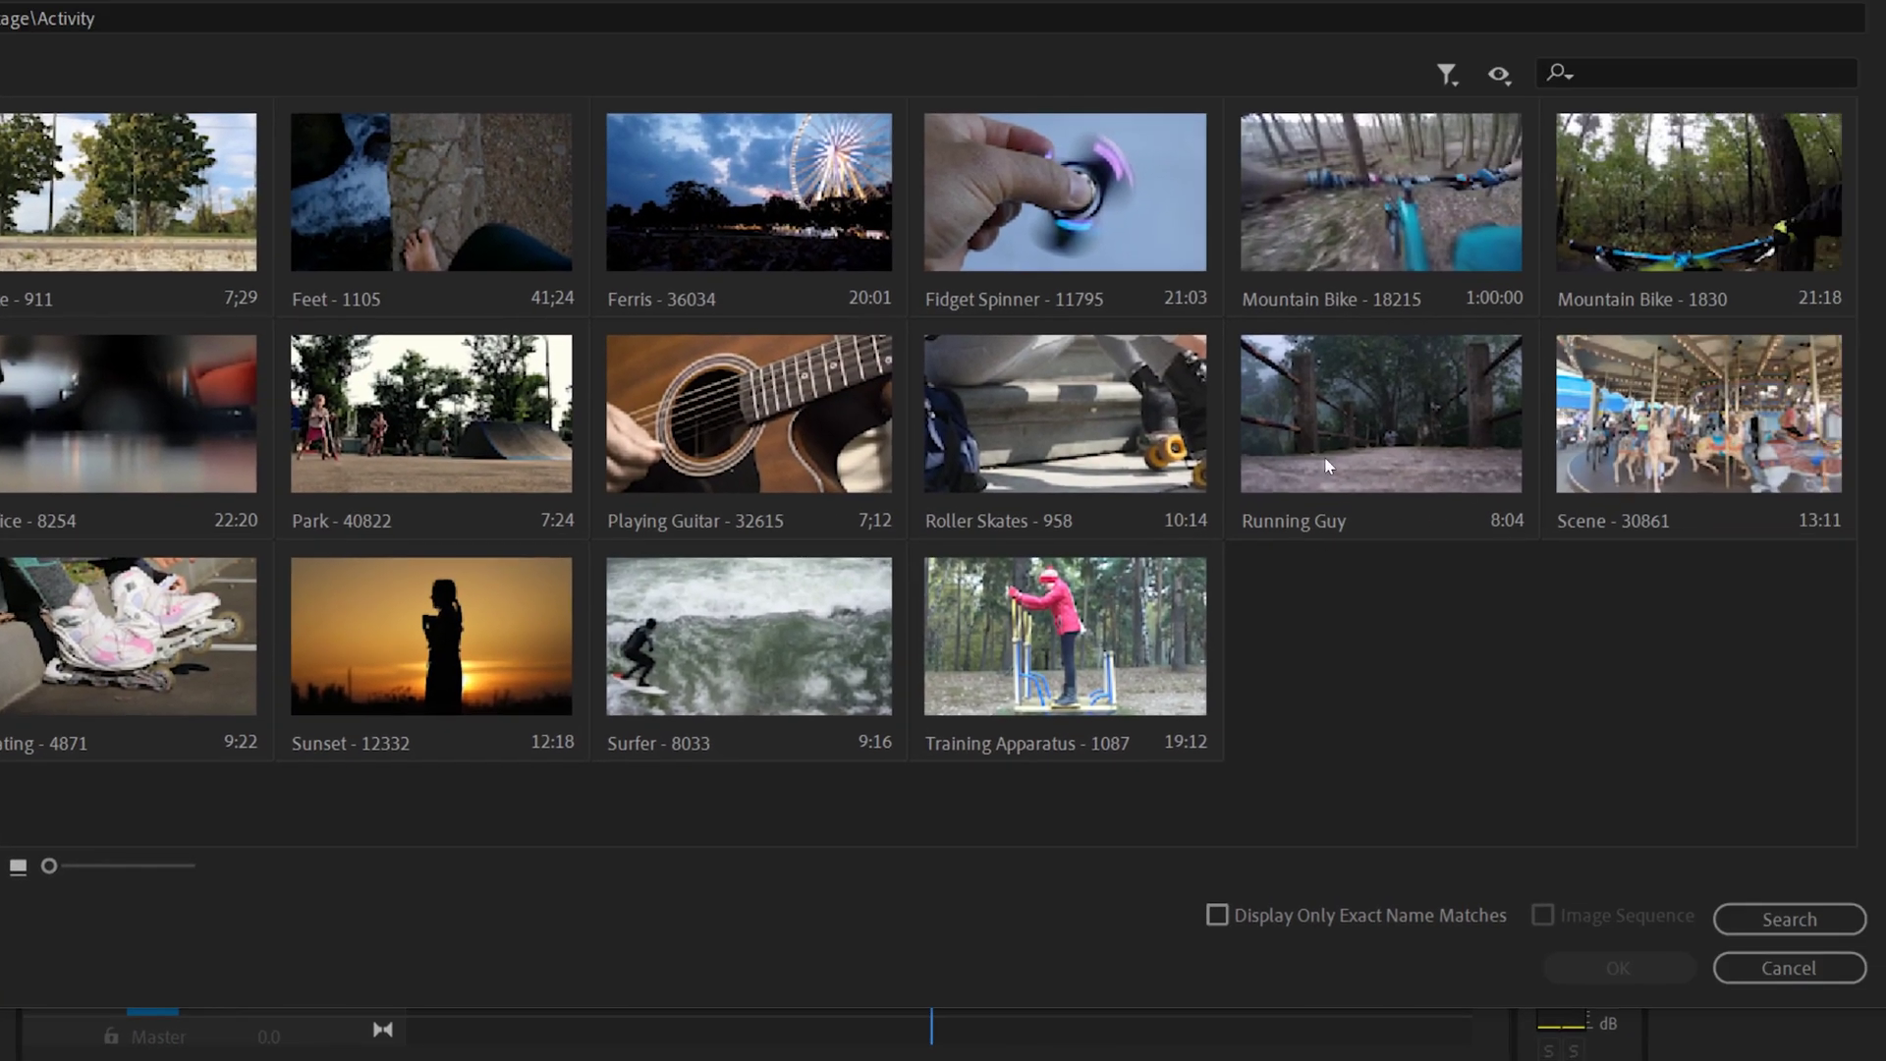
left_click(1359, 428)
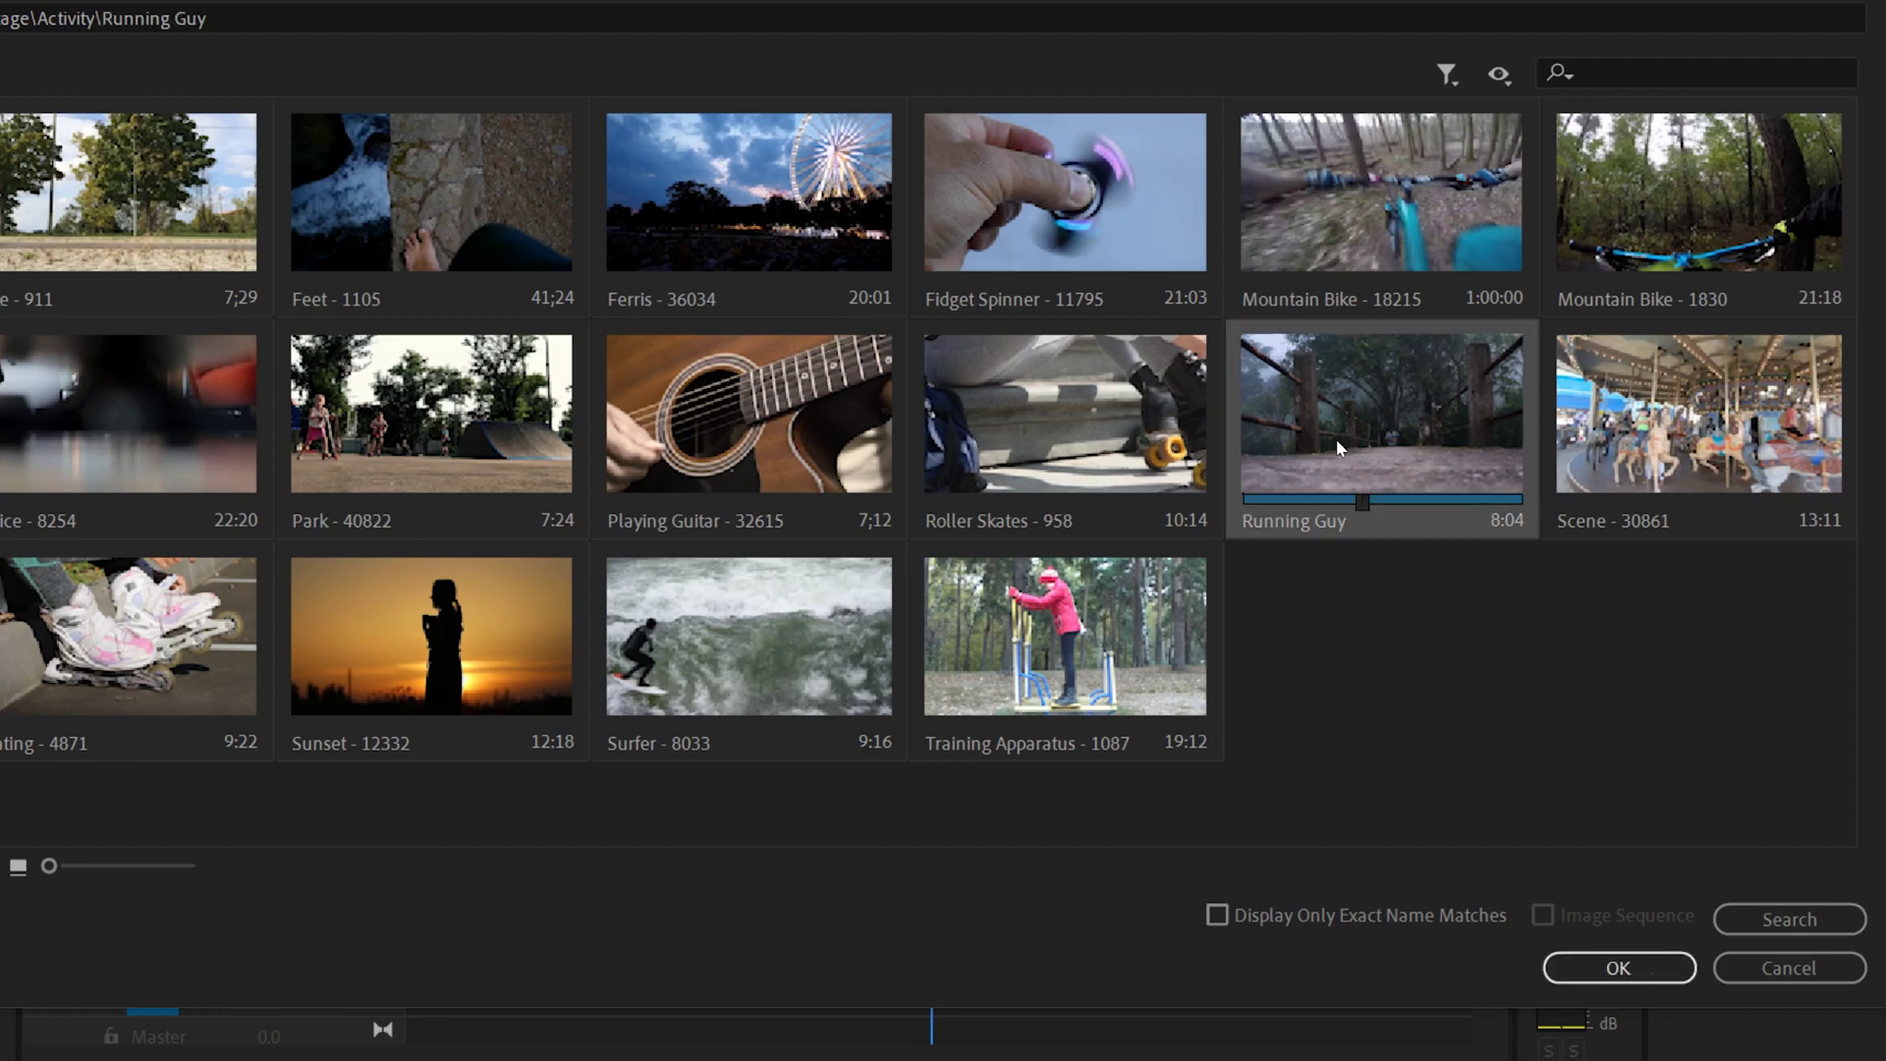
left_click(1618, 968)
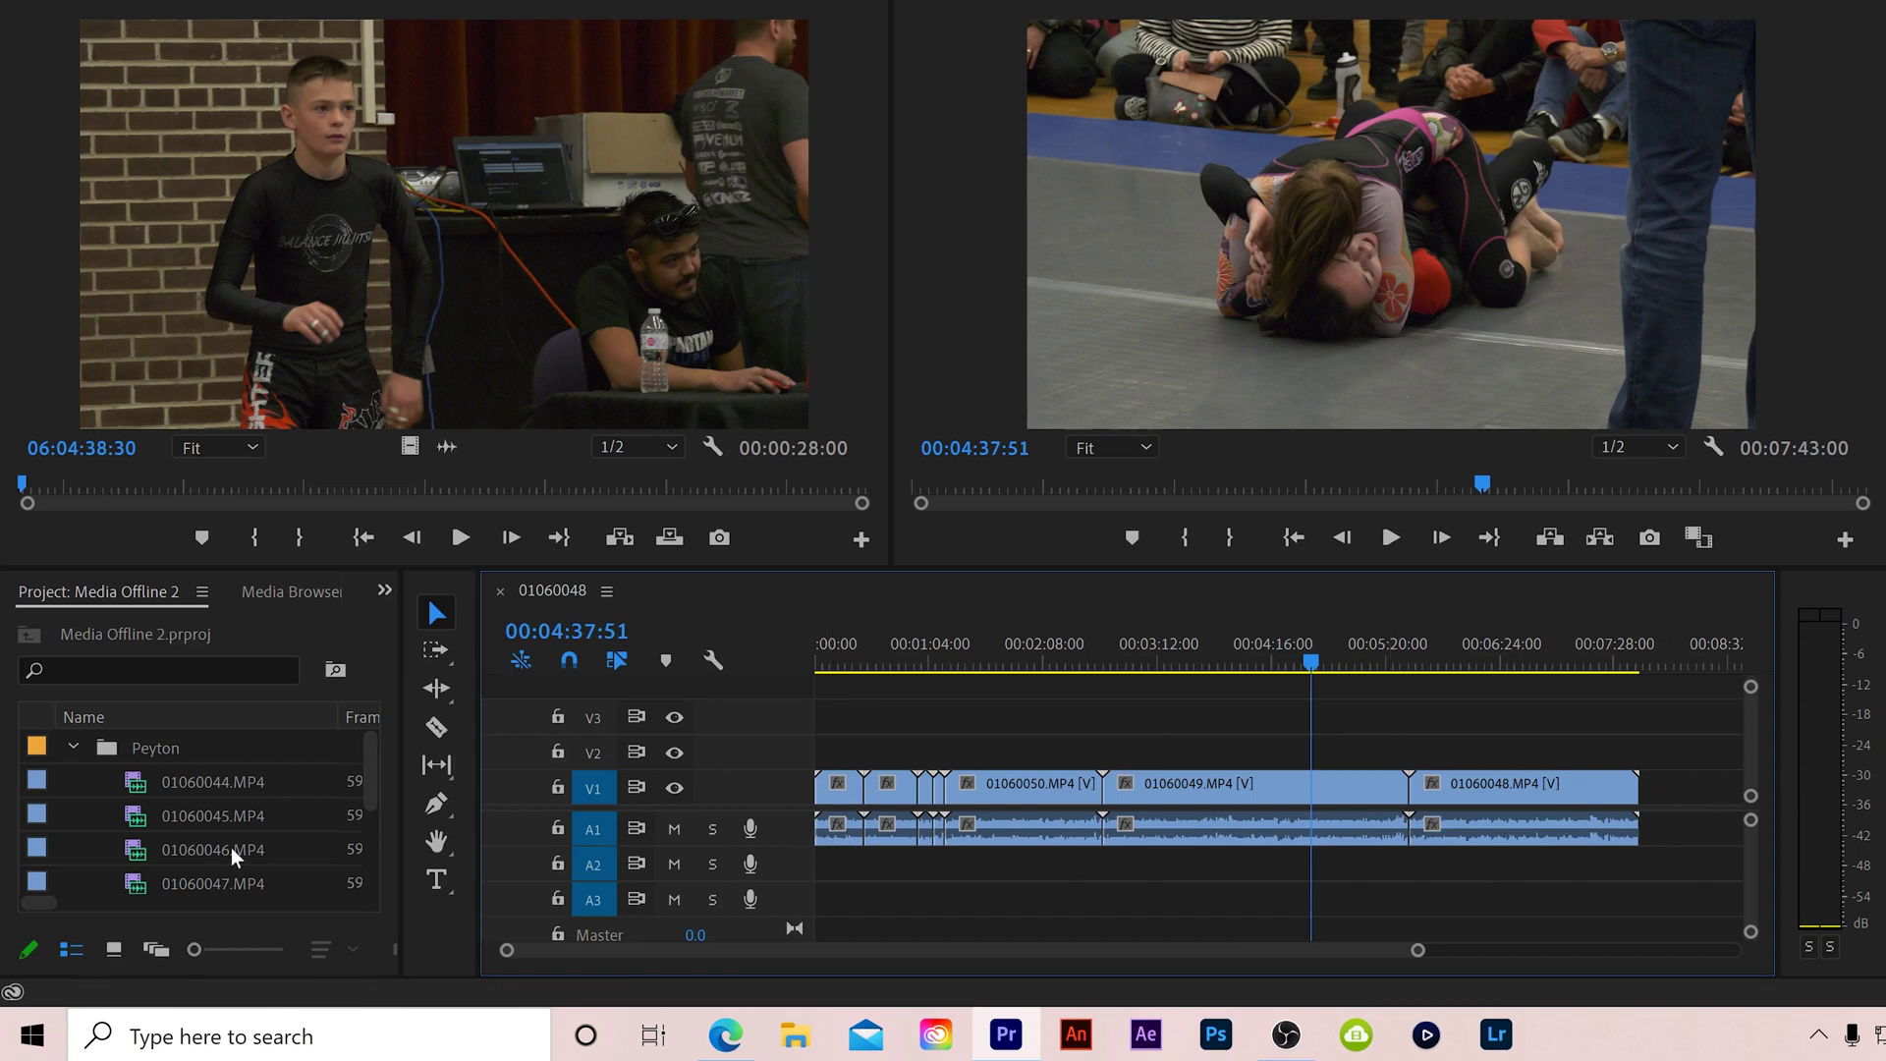
Rename the Peyton folder in J:\The Digital Workshop\MMA to Peyton 2, then return to Premiere Pro
left_click(794, 1034)
left_click(325, 169)
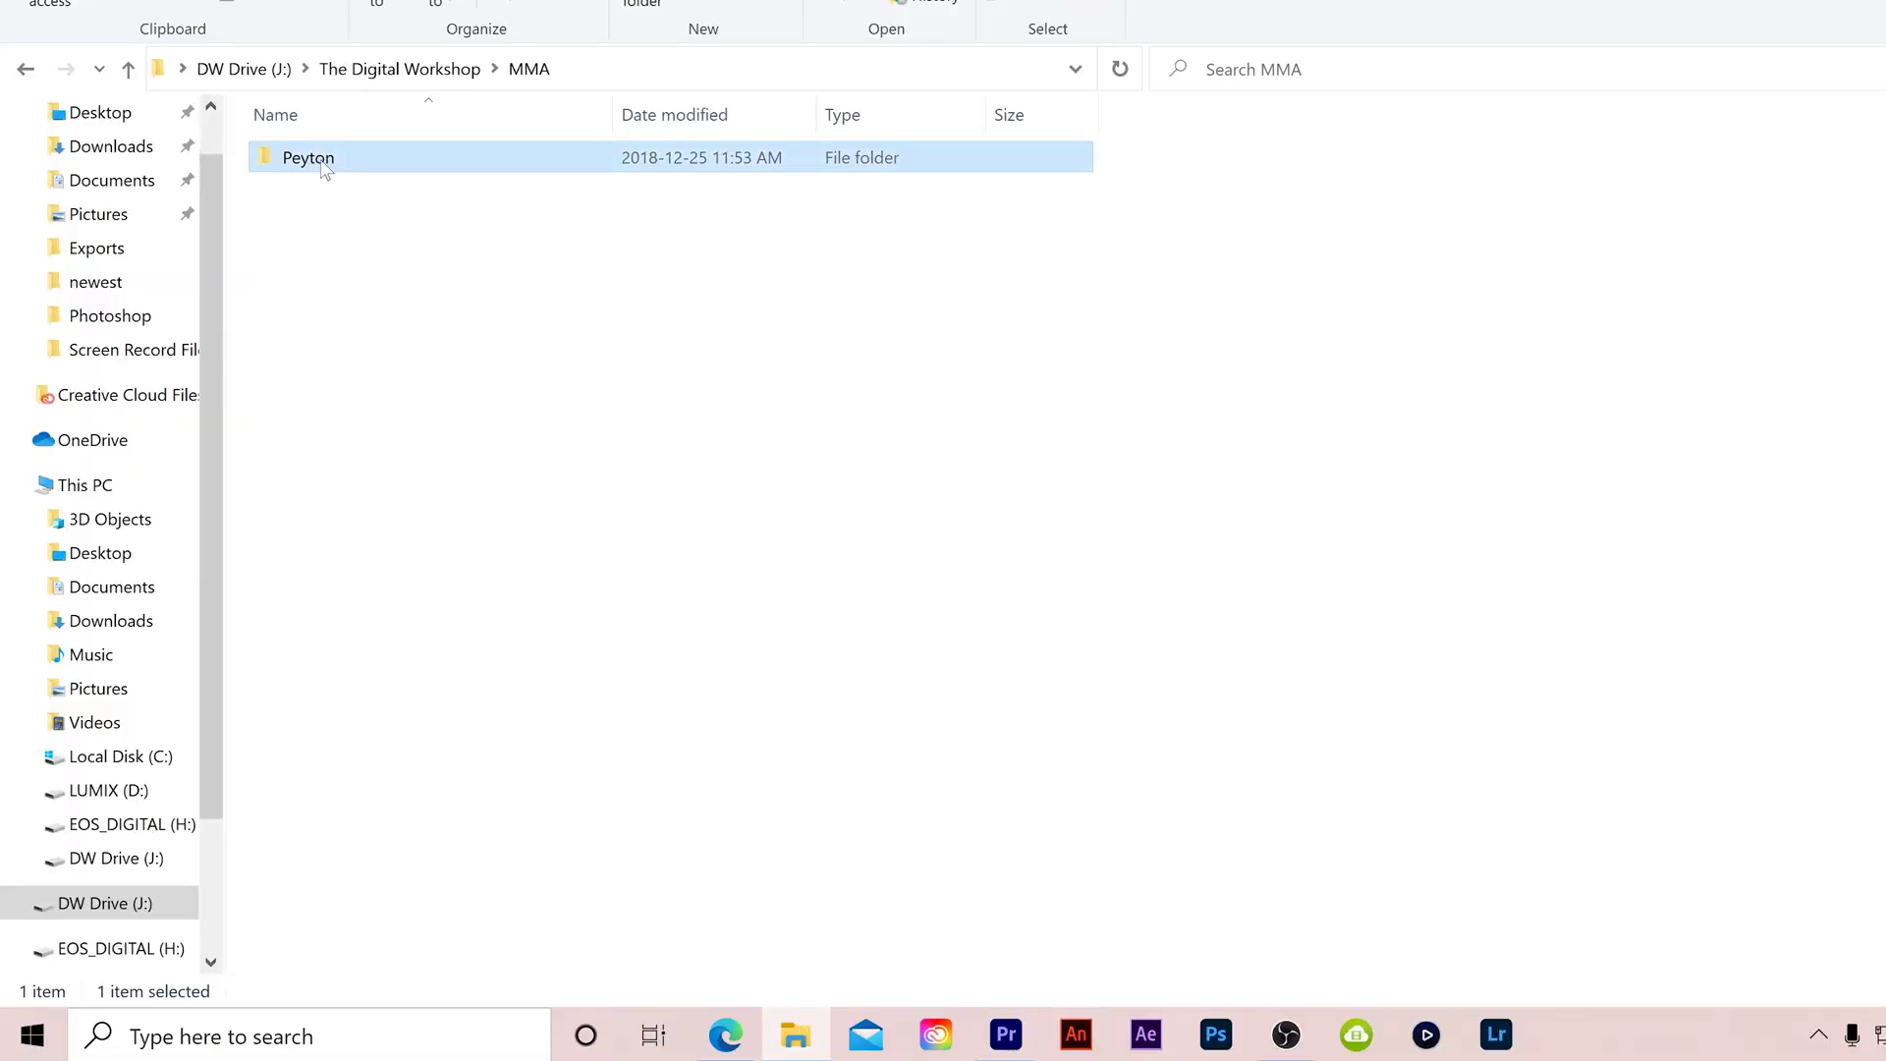
left_click(325, 169)
key("End")
type("2")
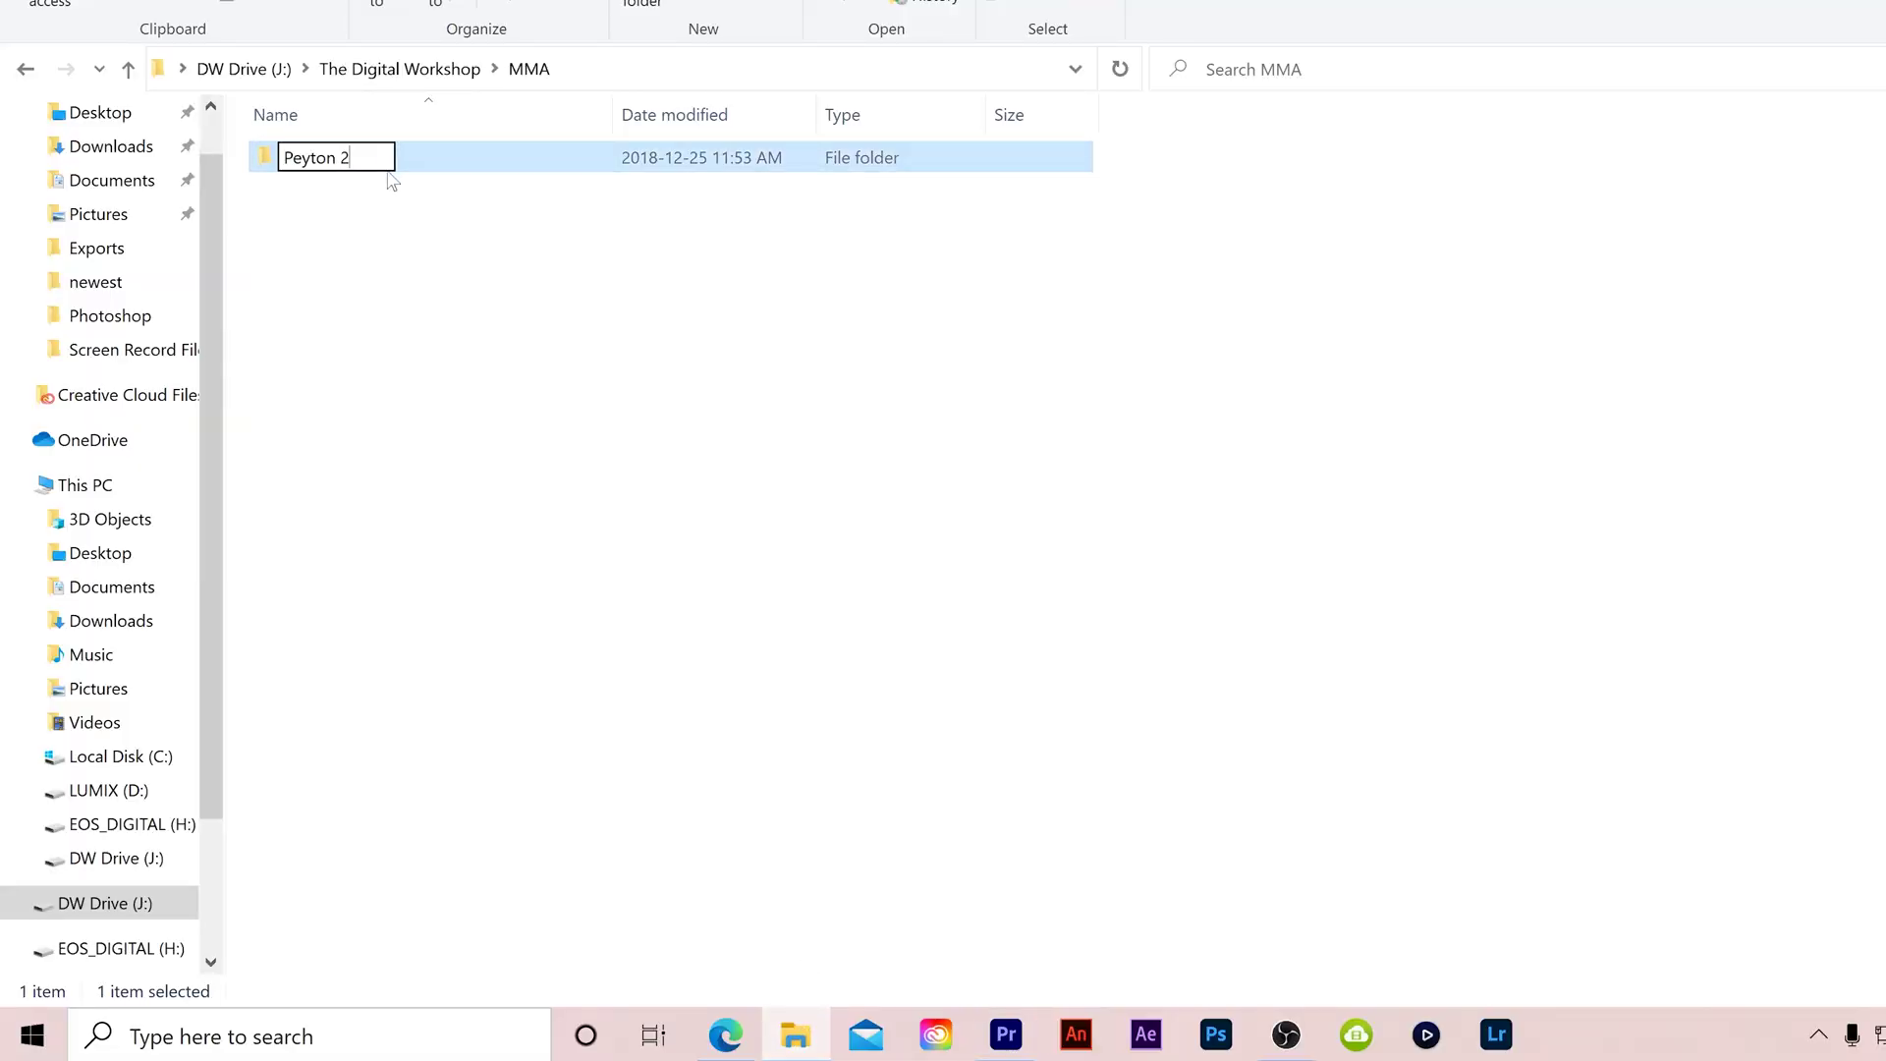
key("Return")
left_click(1006, 1034)
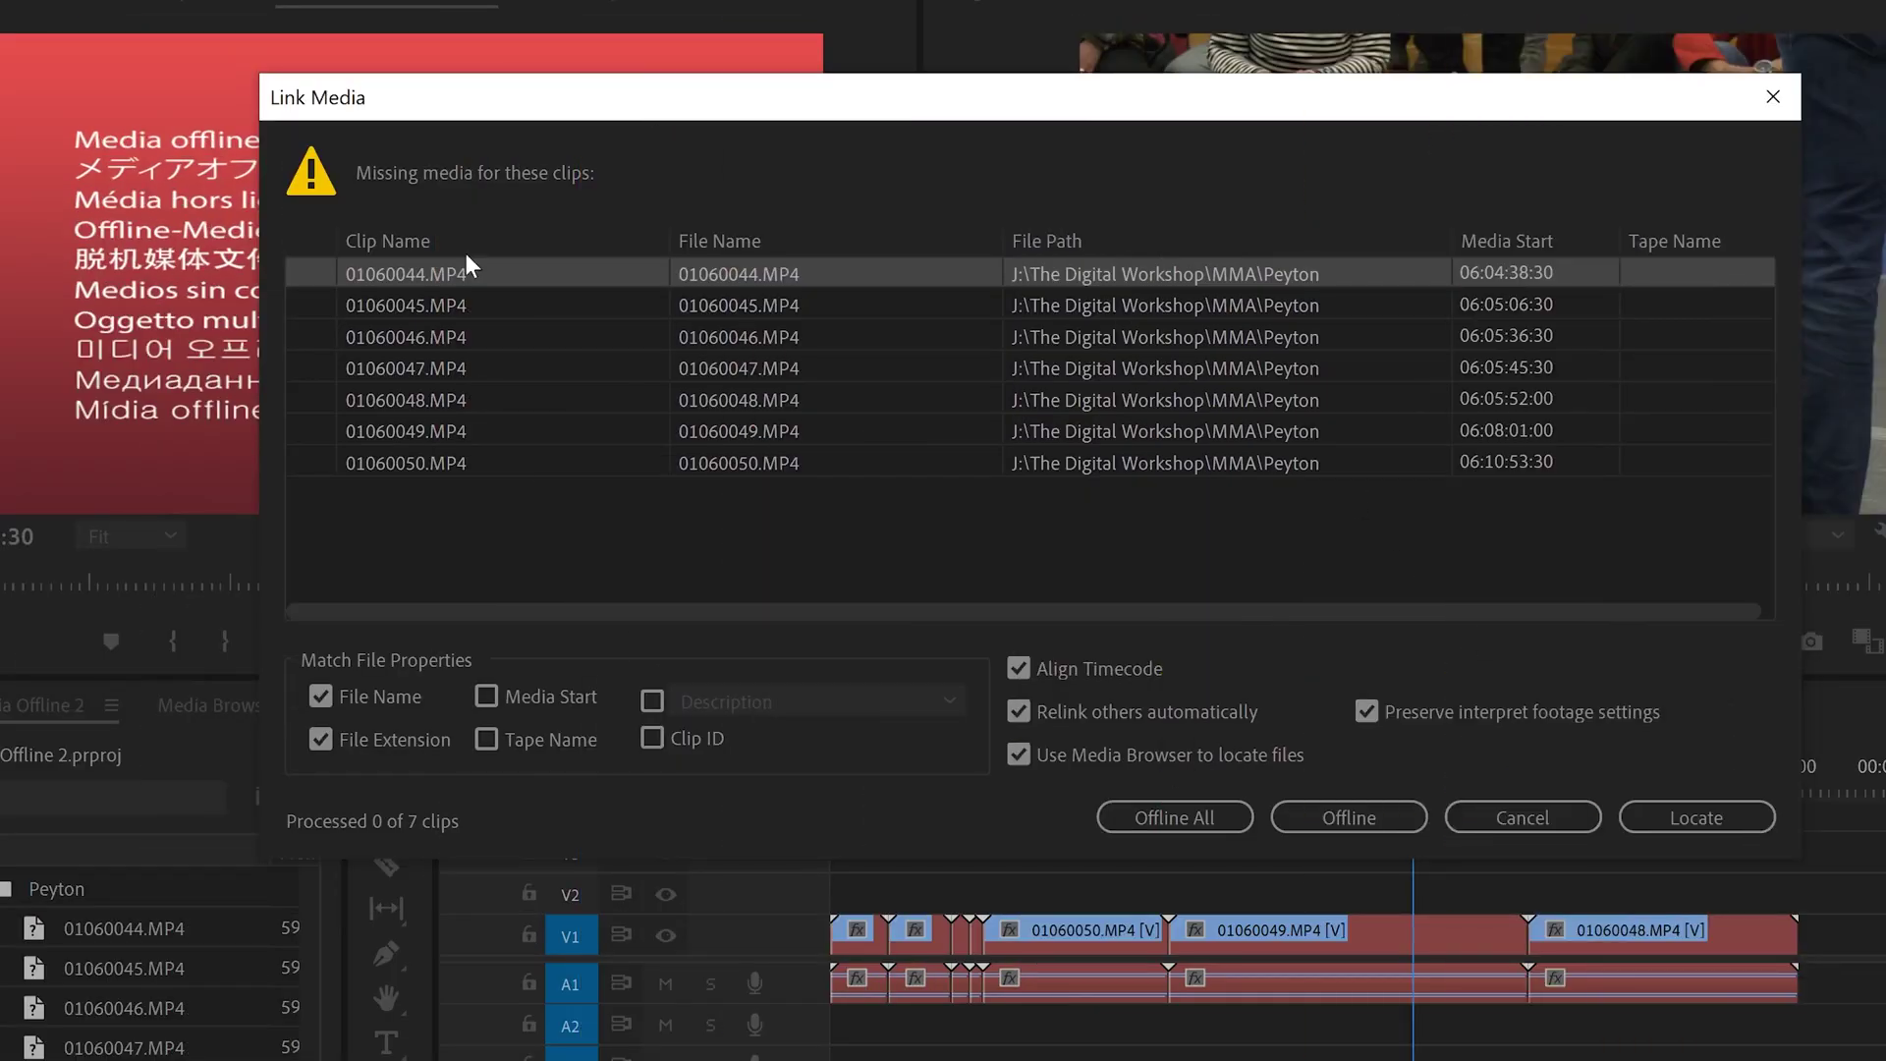
Move the Link Media window fully into view, showing clips 01060044–01060050.MP4
left_click_drag(383, 116, 1087, 74)
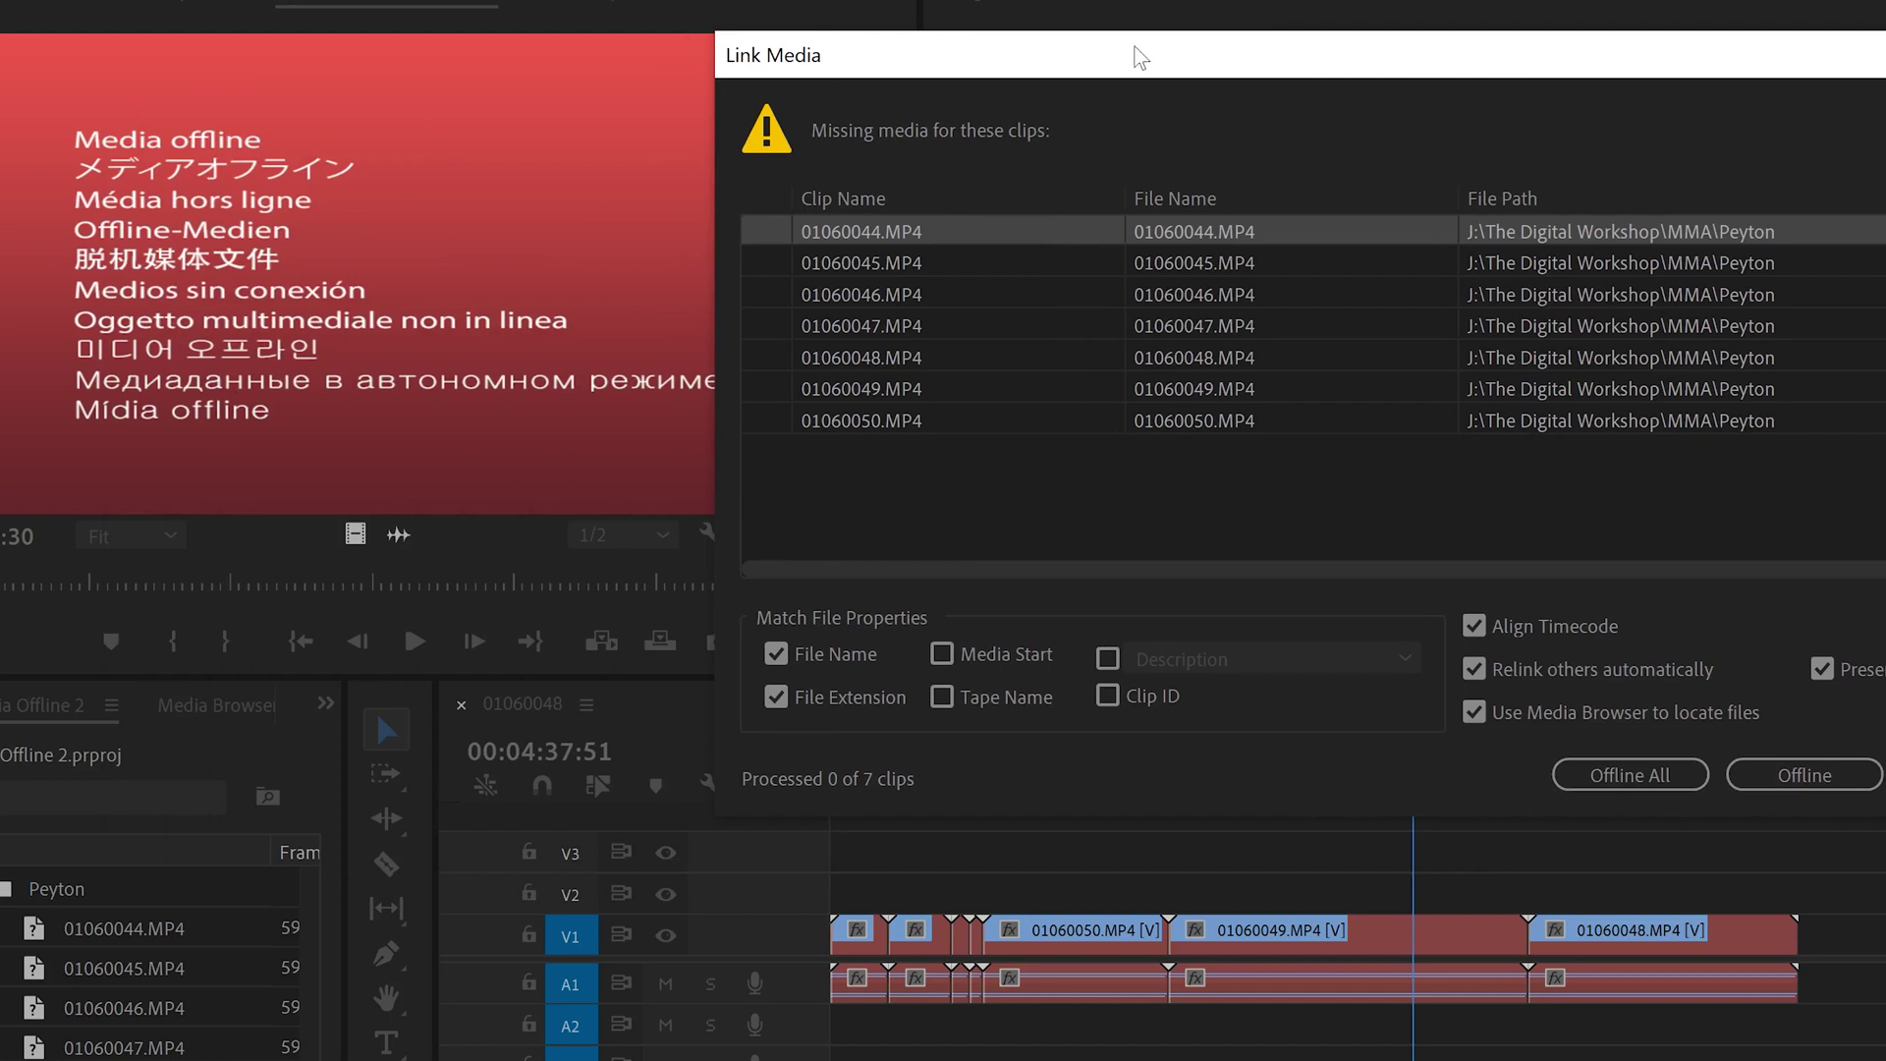
left_click_drag(1138, 56, 558, 77)
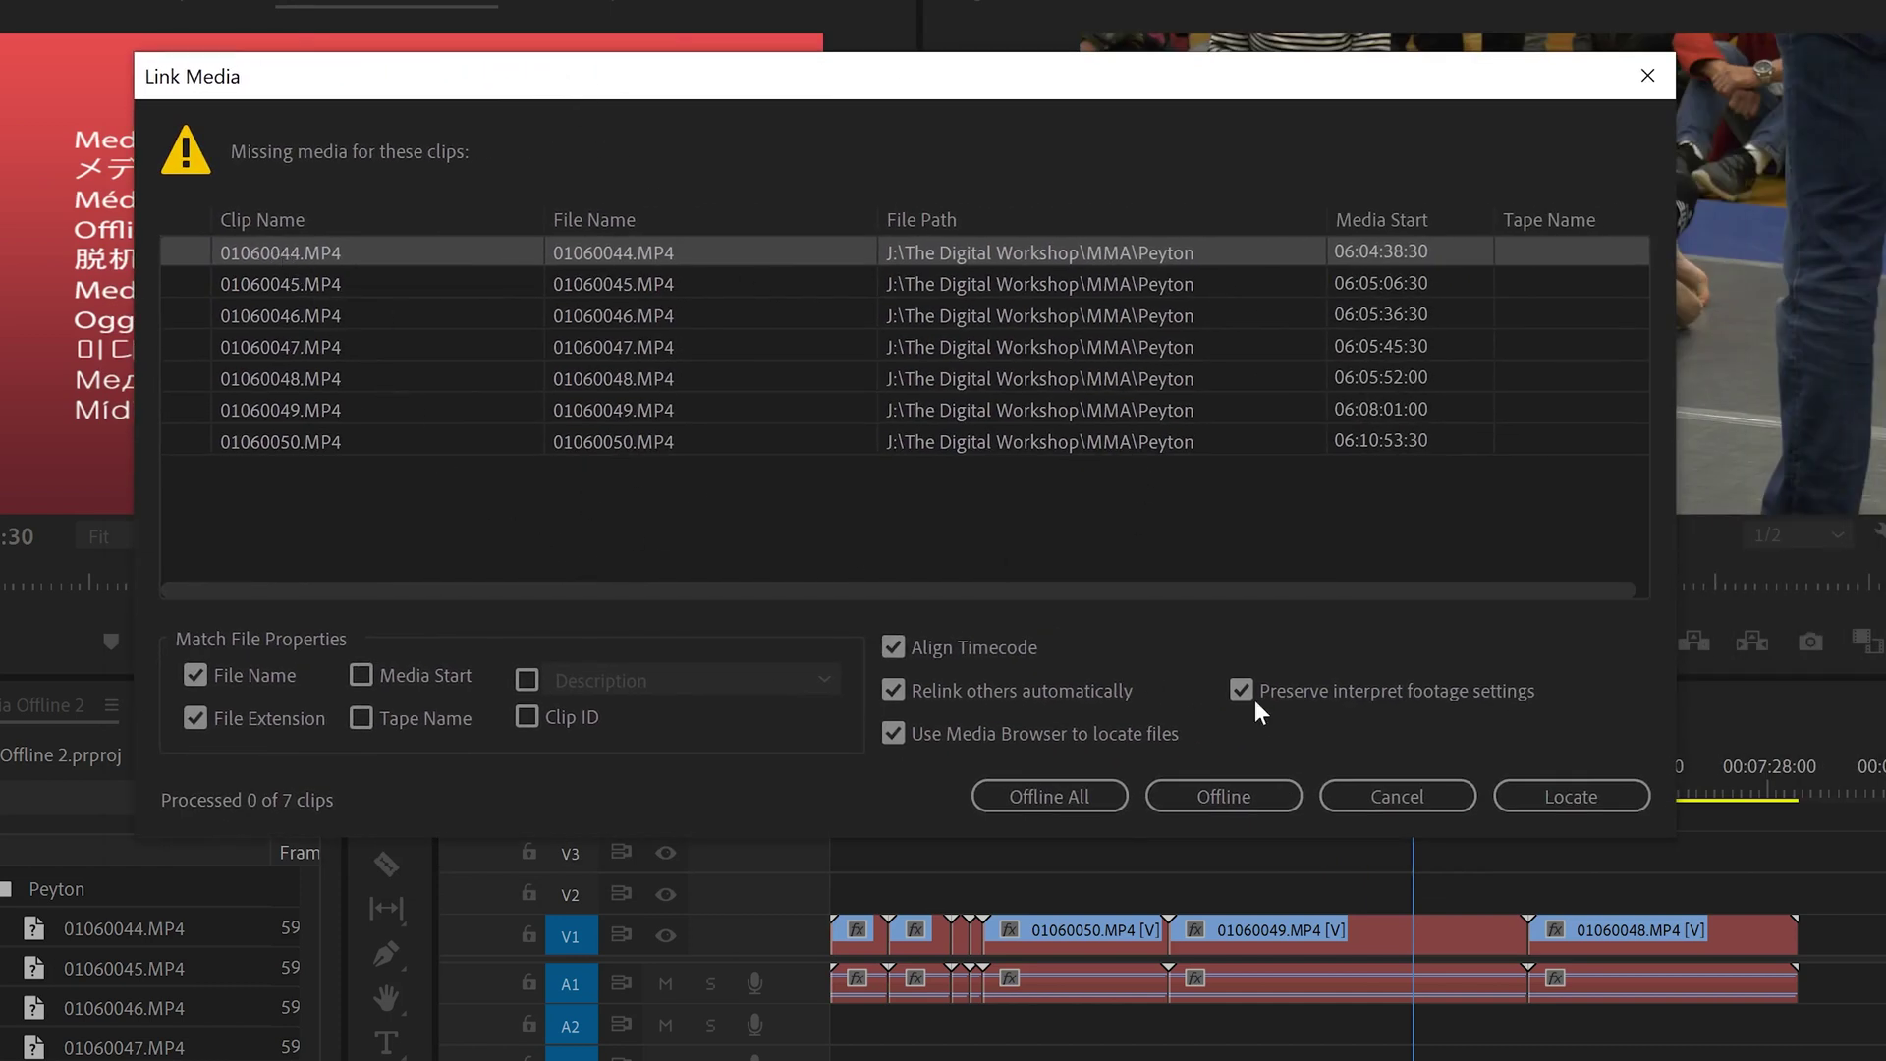
Locate 01060044 in the Peyton 2 folder so all seven Peyton clips relink
left_click(1579, 792)
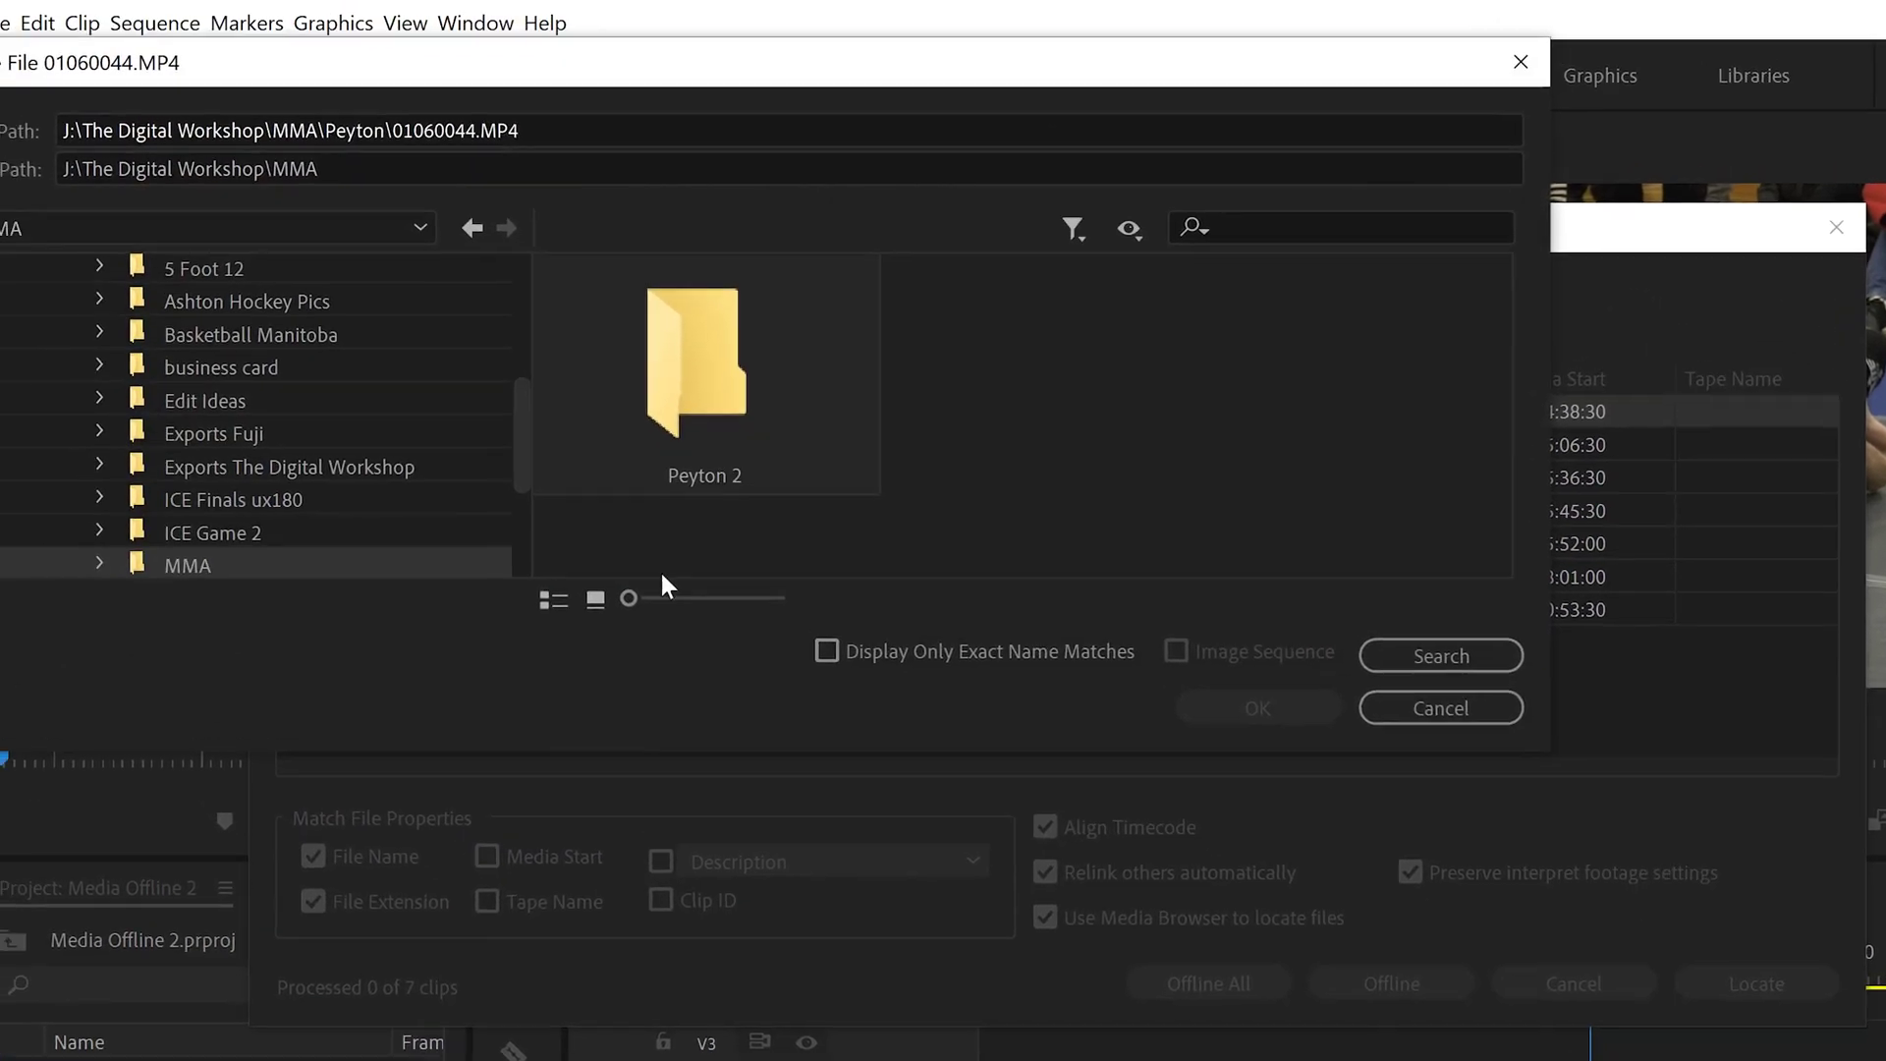
double_click(711, 387)
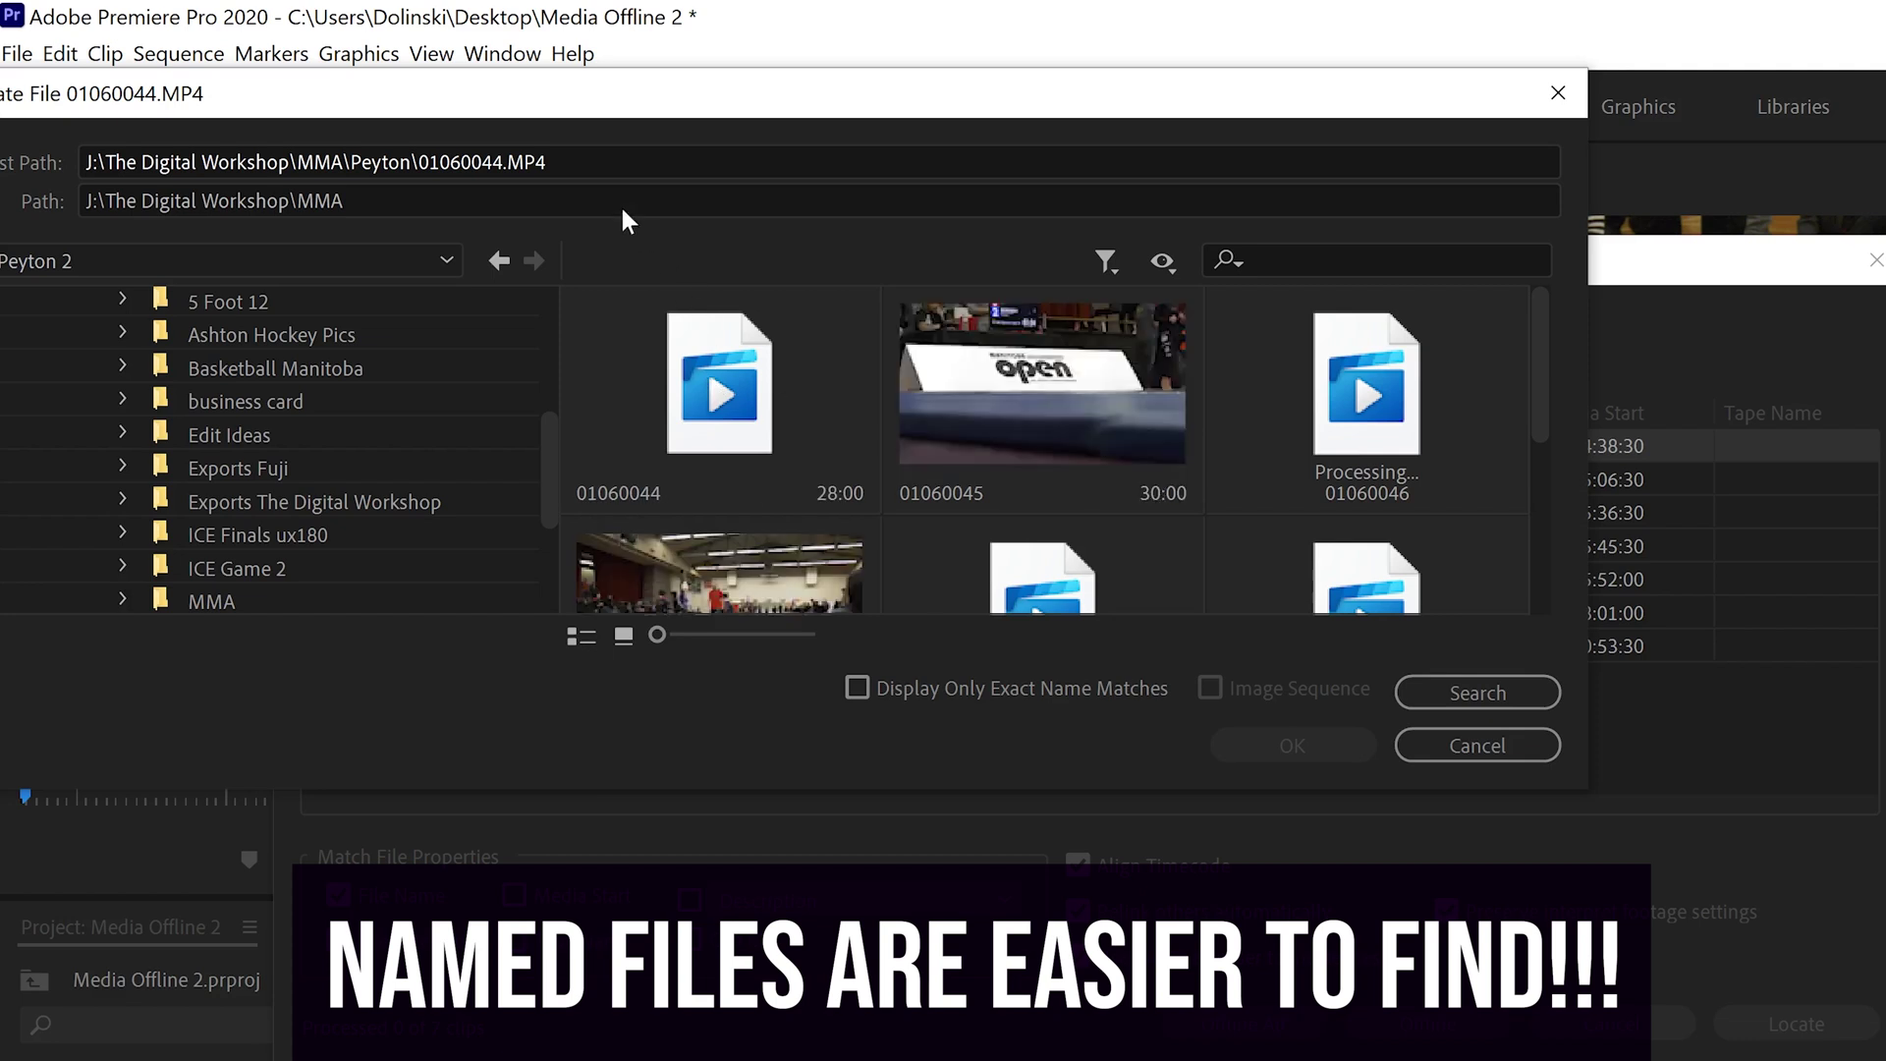
left_click_drag(547, 162, 389, 169)
left_click(673, 386)
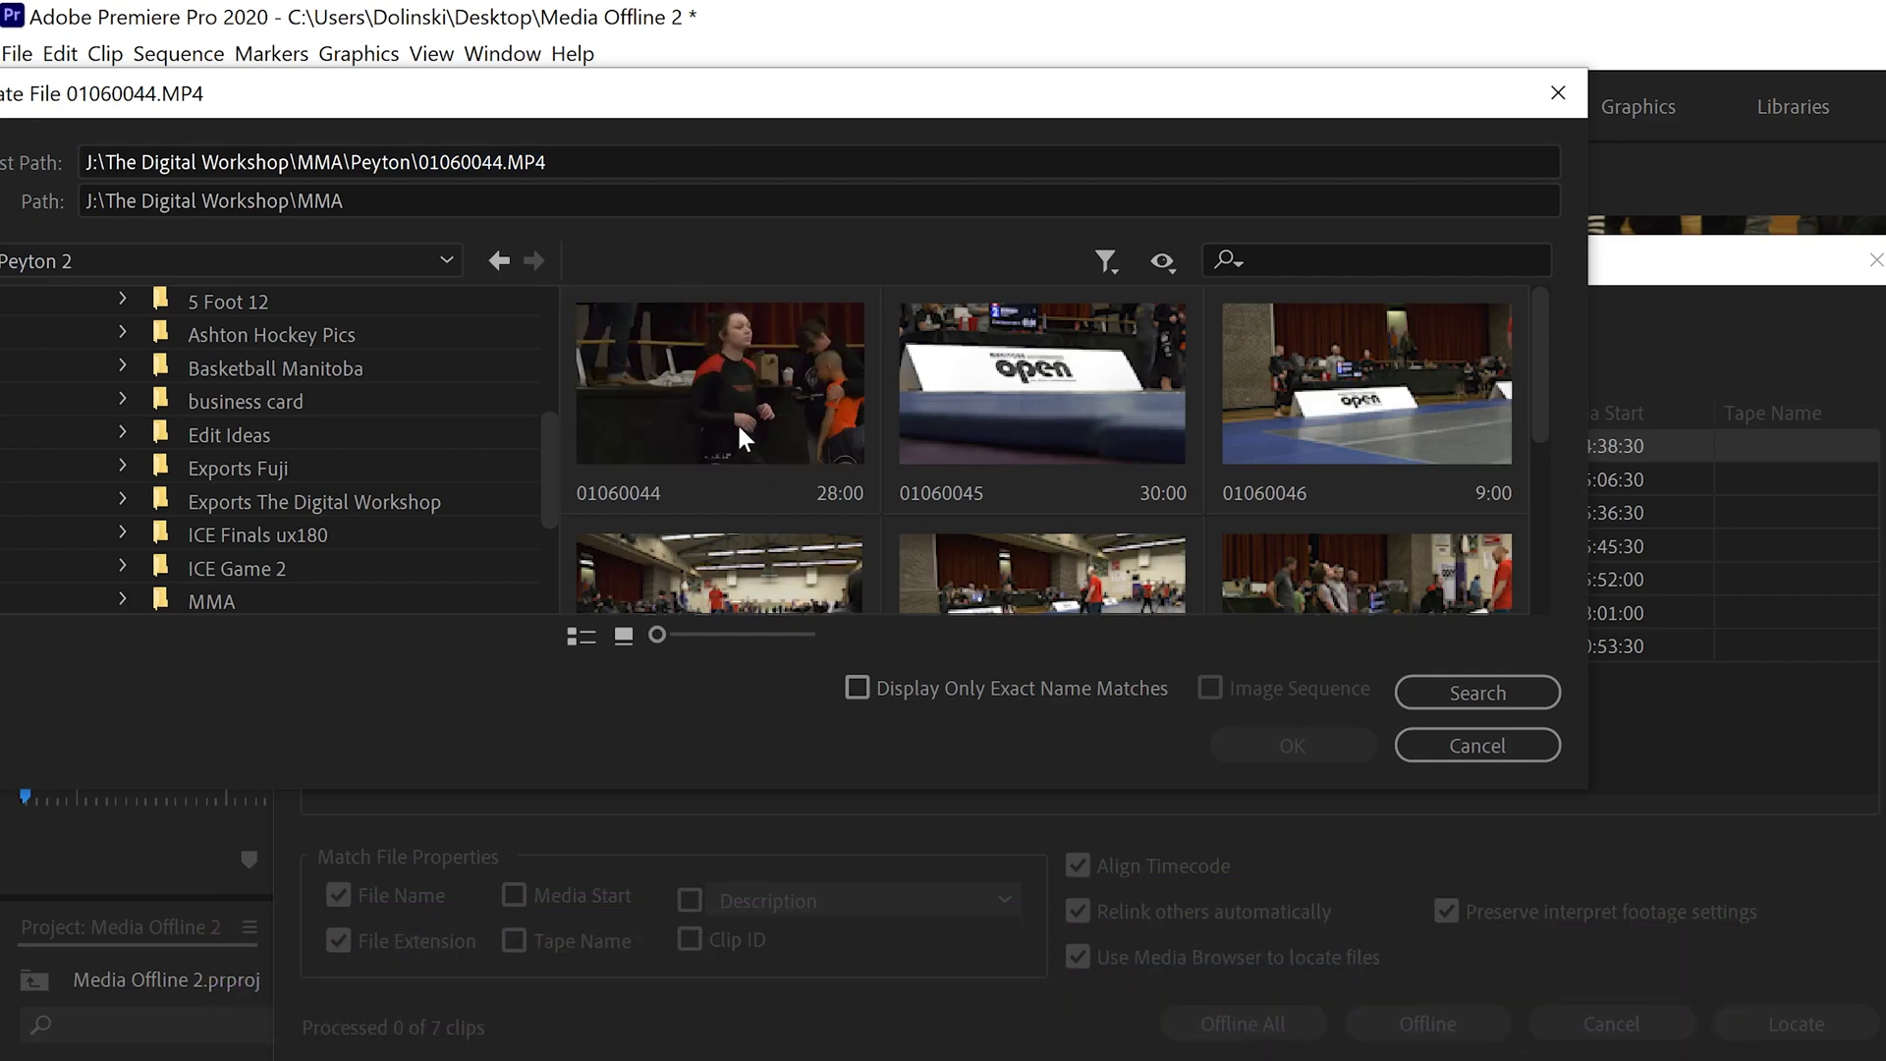
double_click(740, 402)
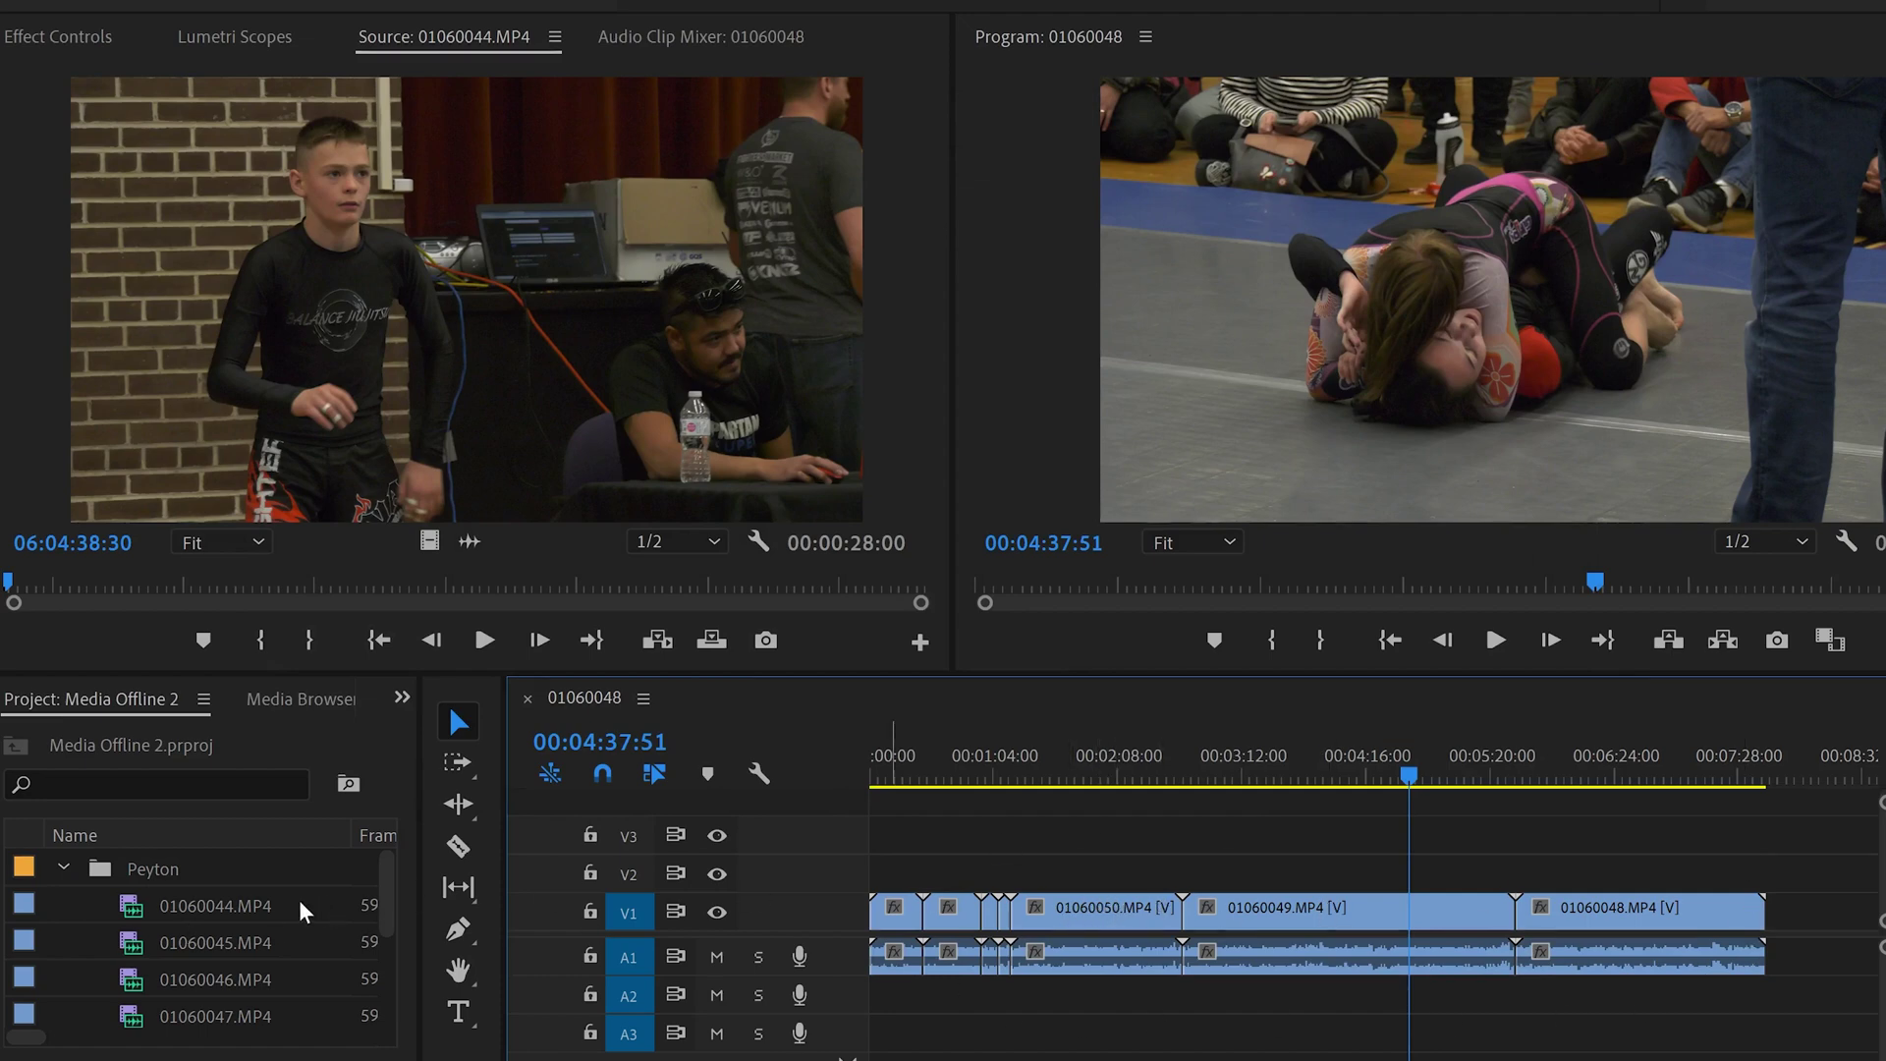
left_click(147, 870)
Search 'green sc' in Desktop > video cut aways with exact name matches and confirm the Green Screen Videos clip
left_click(152, 871)
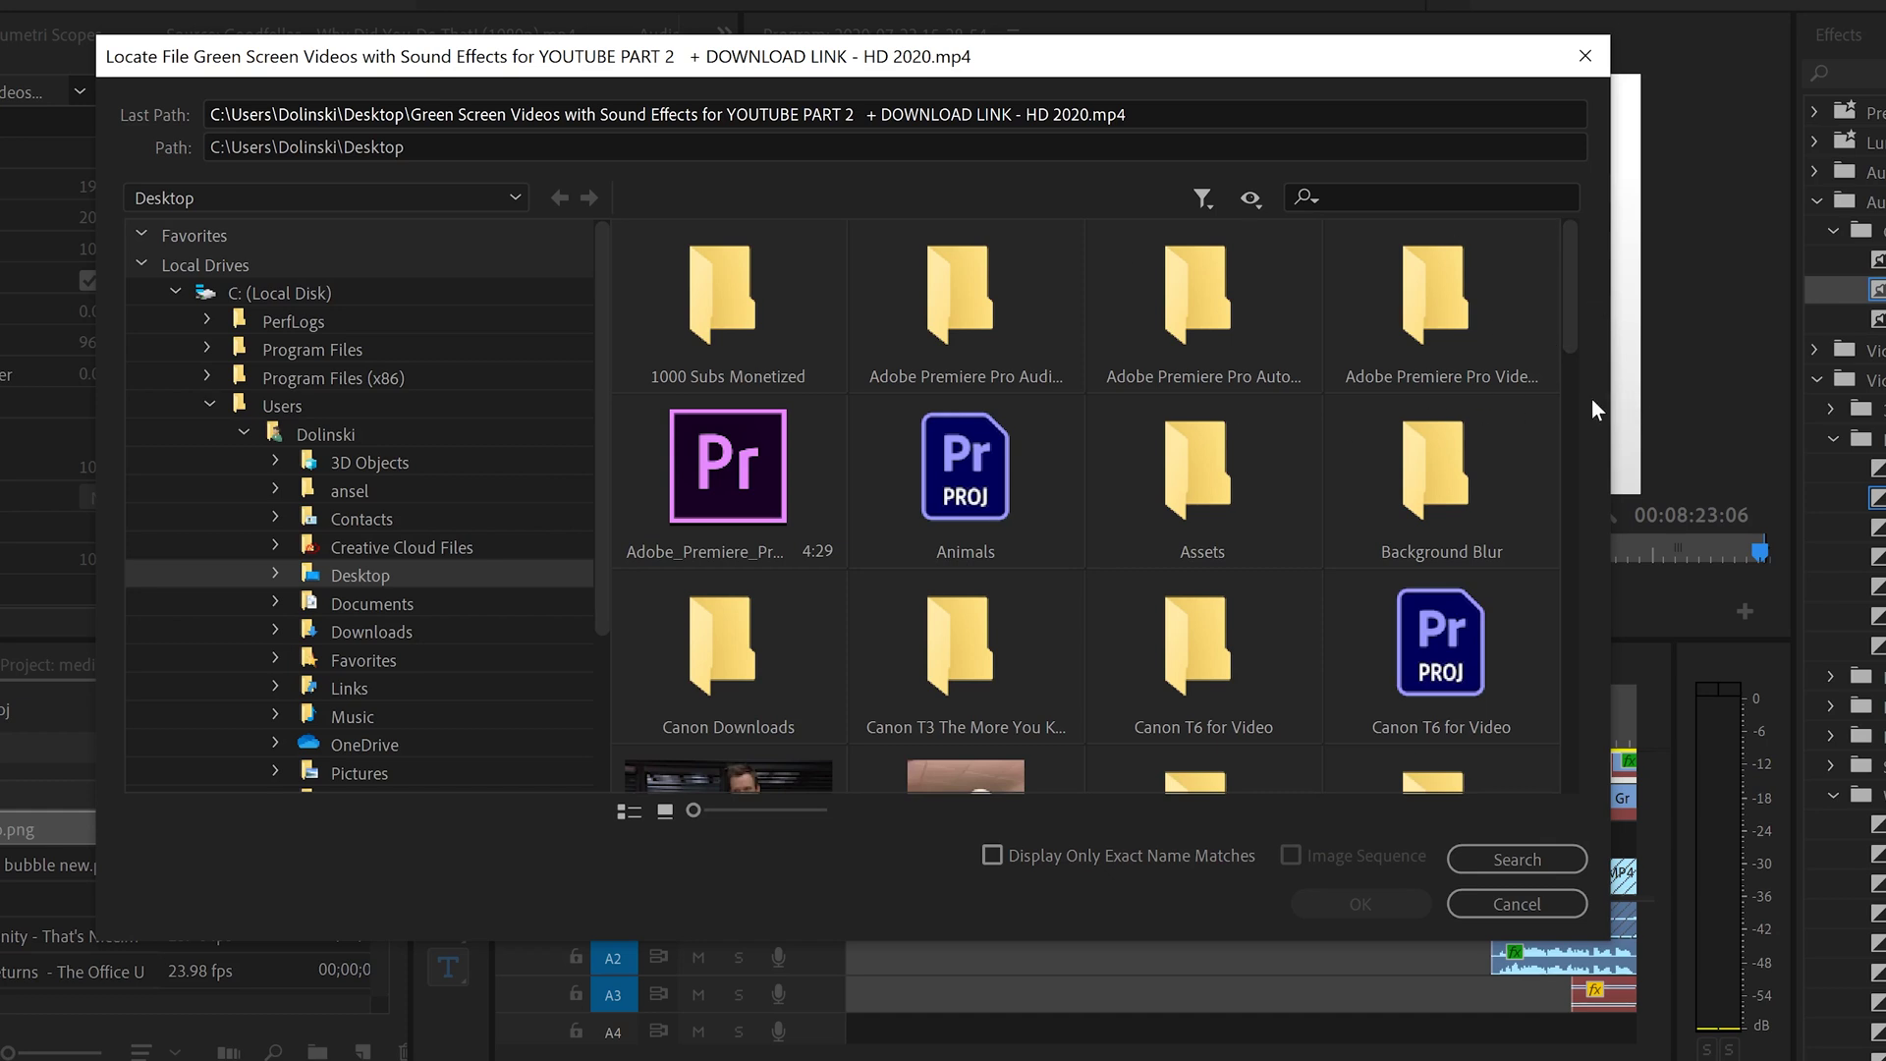
left_click(1365, 197)
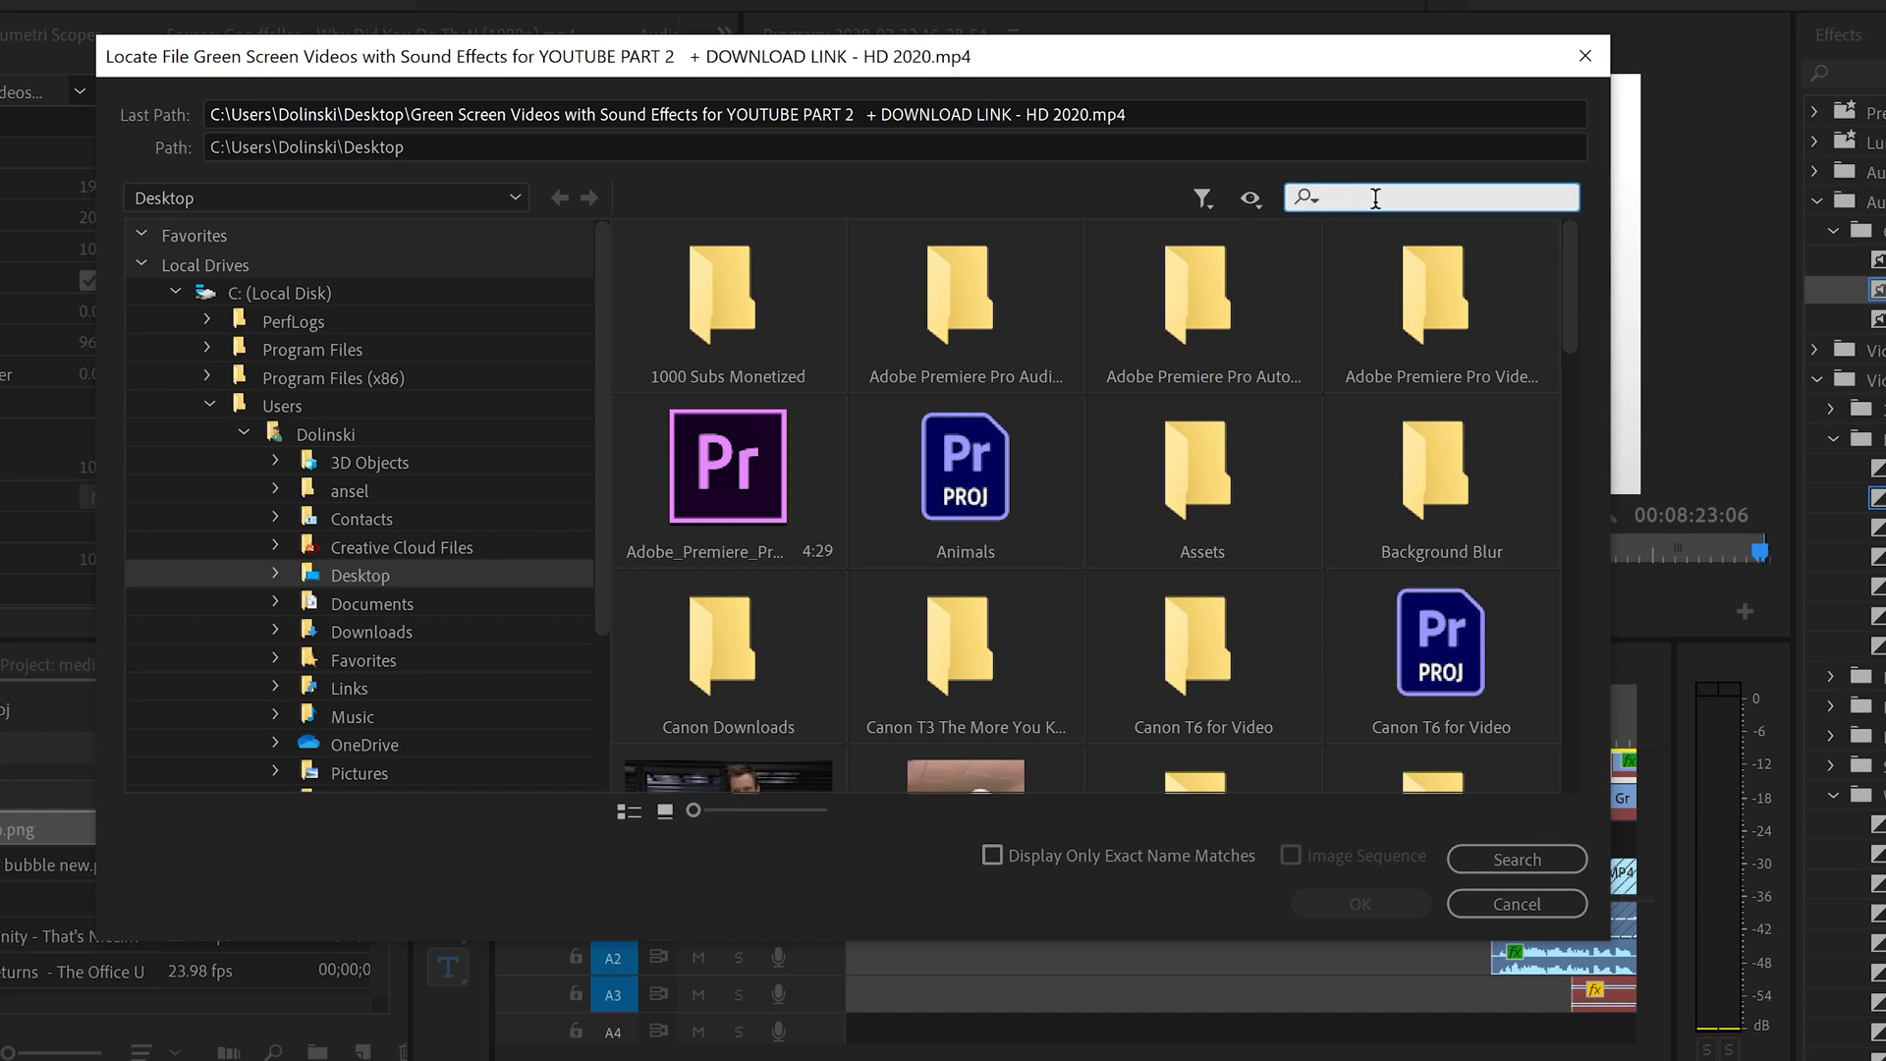
type("green screen")
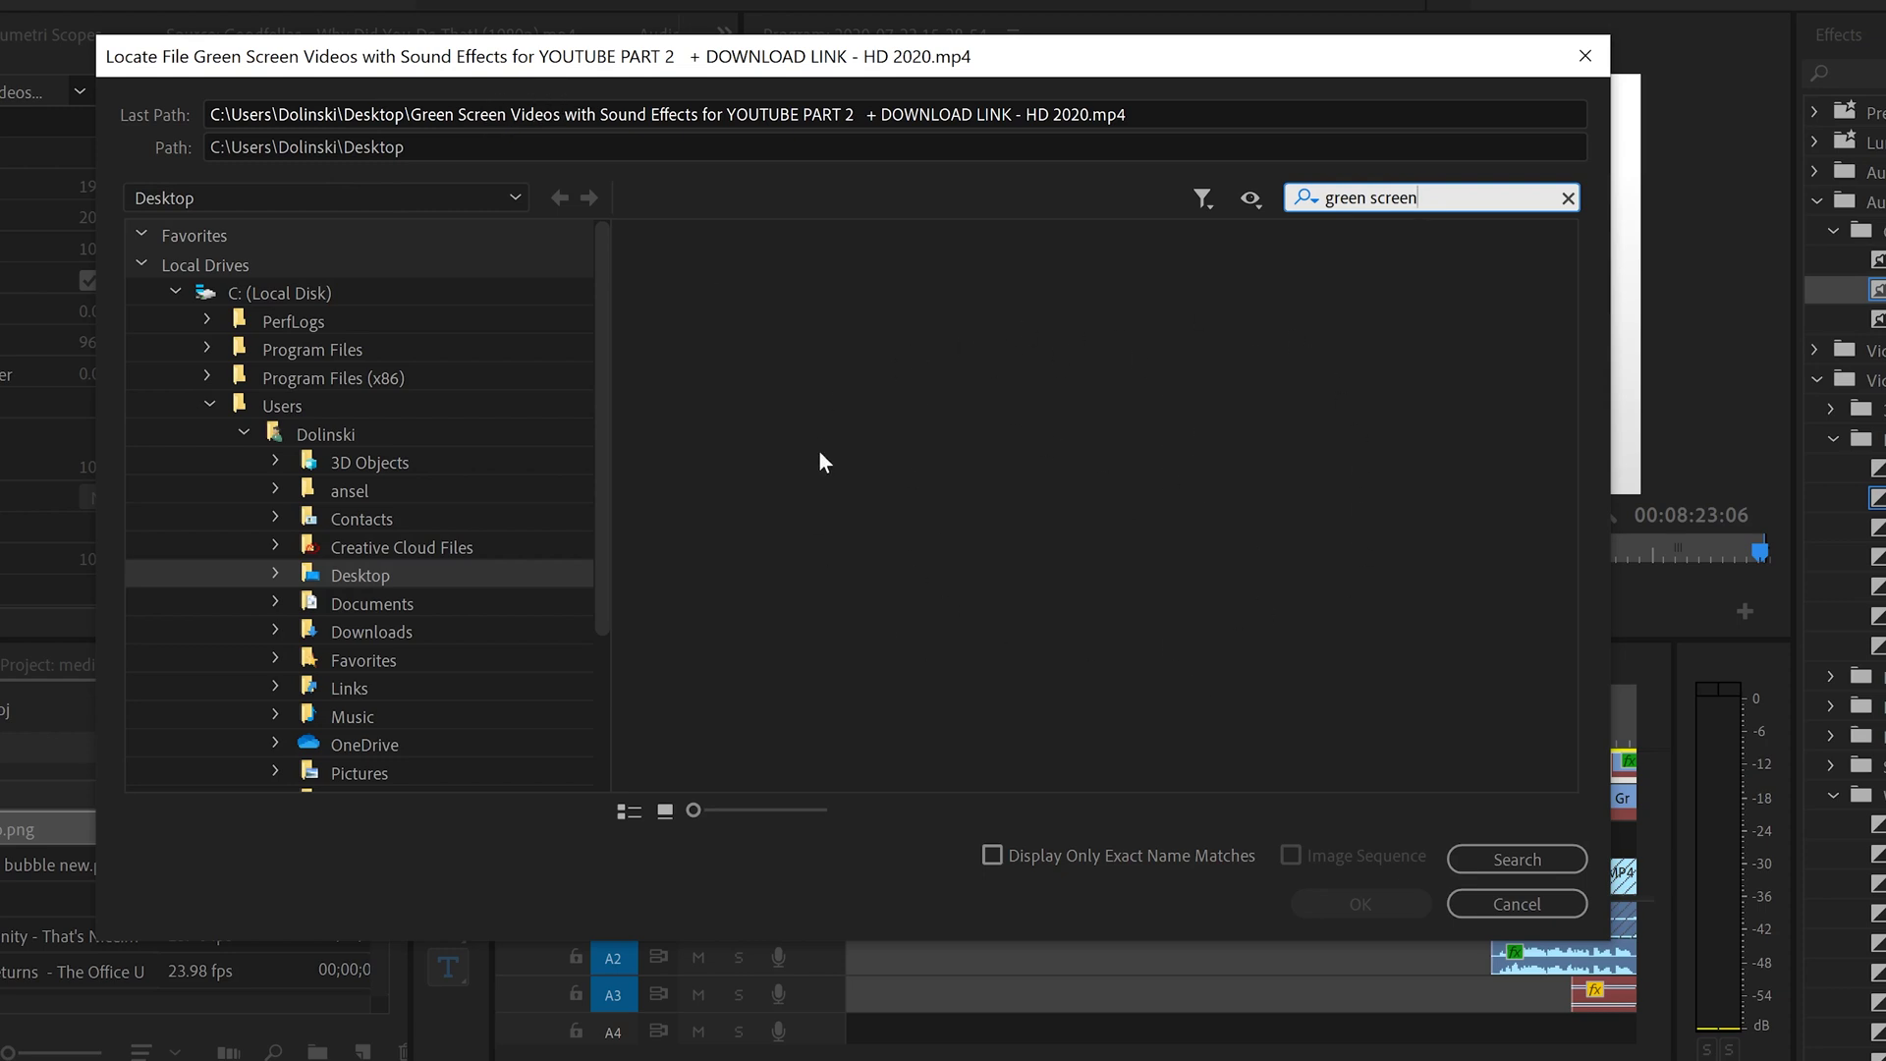
scroll(580, 403, "down", 1)
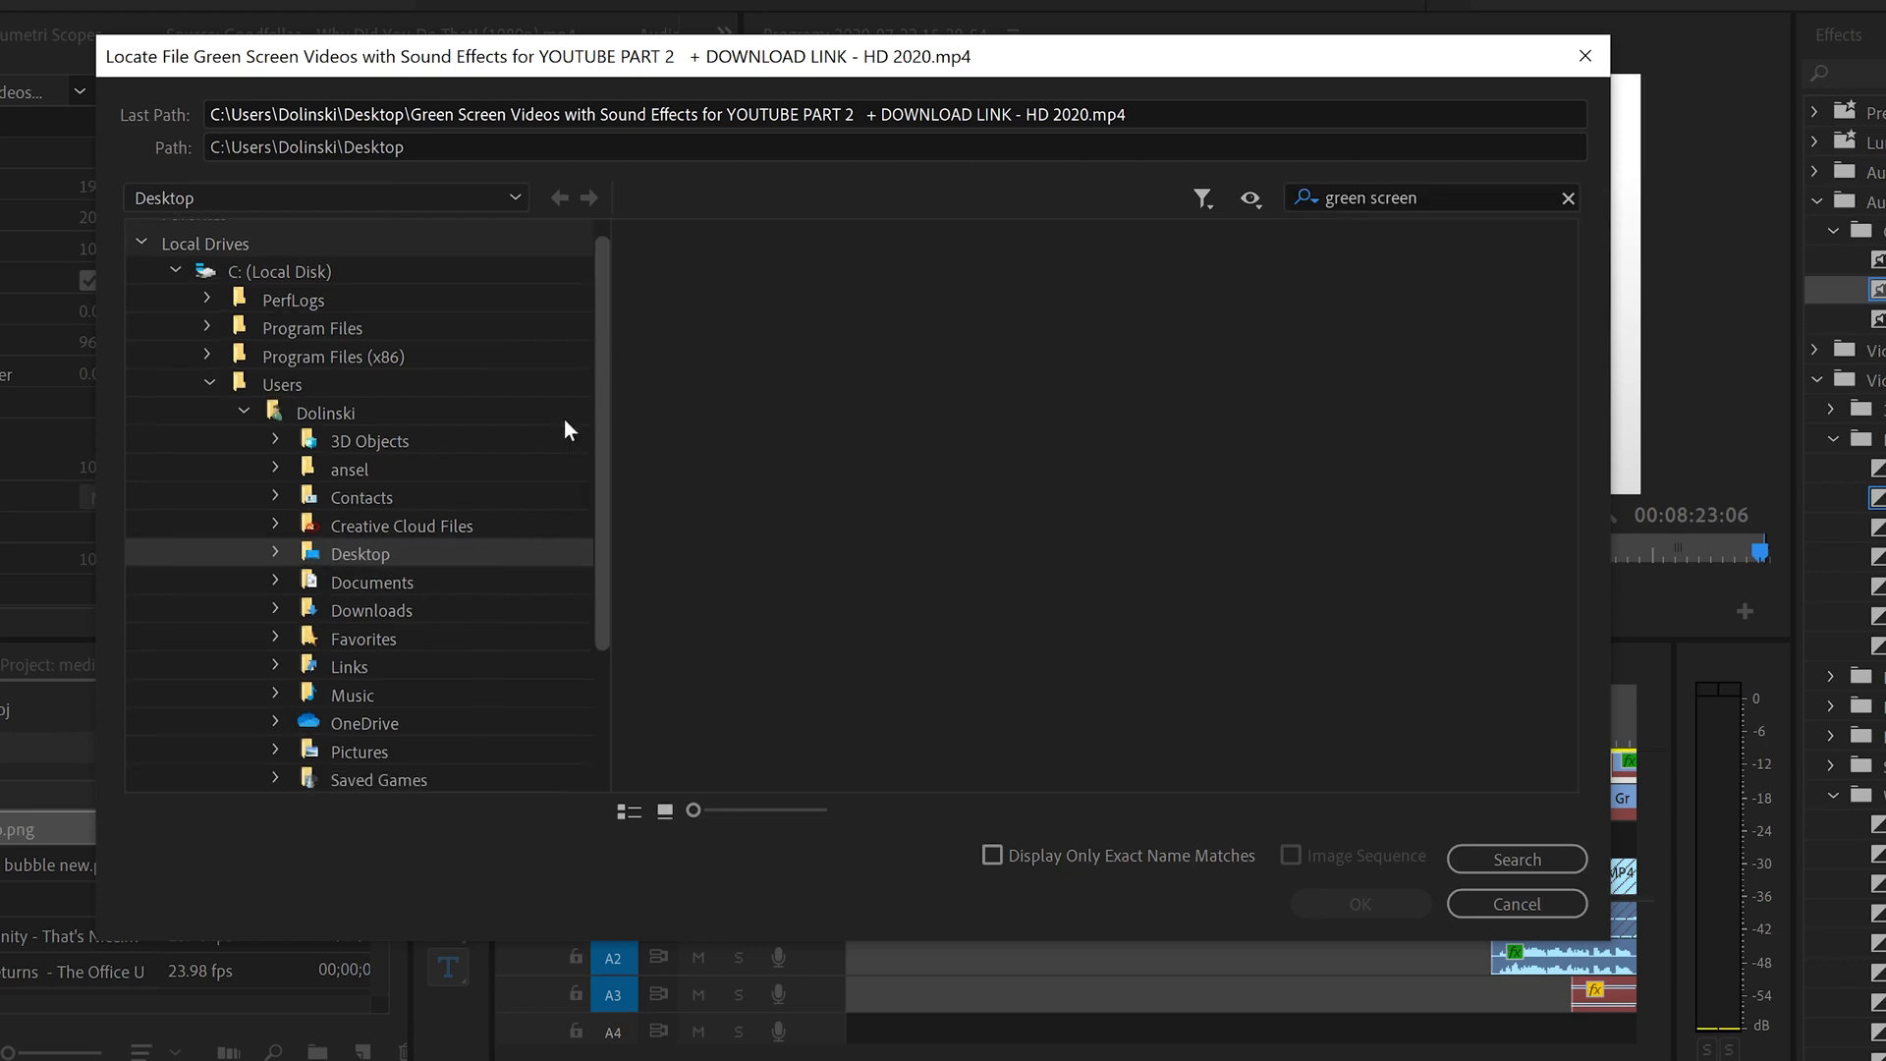
left_click(276, 554)
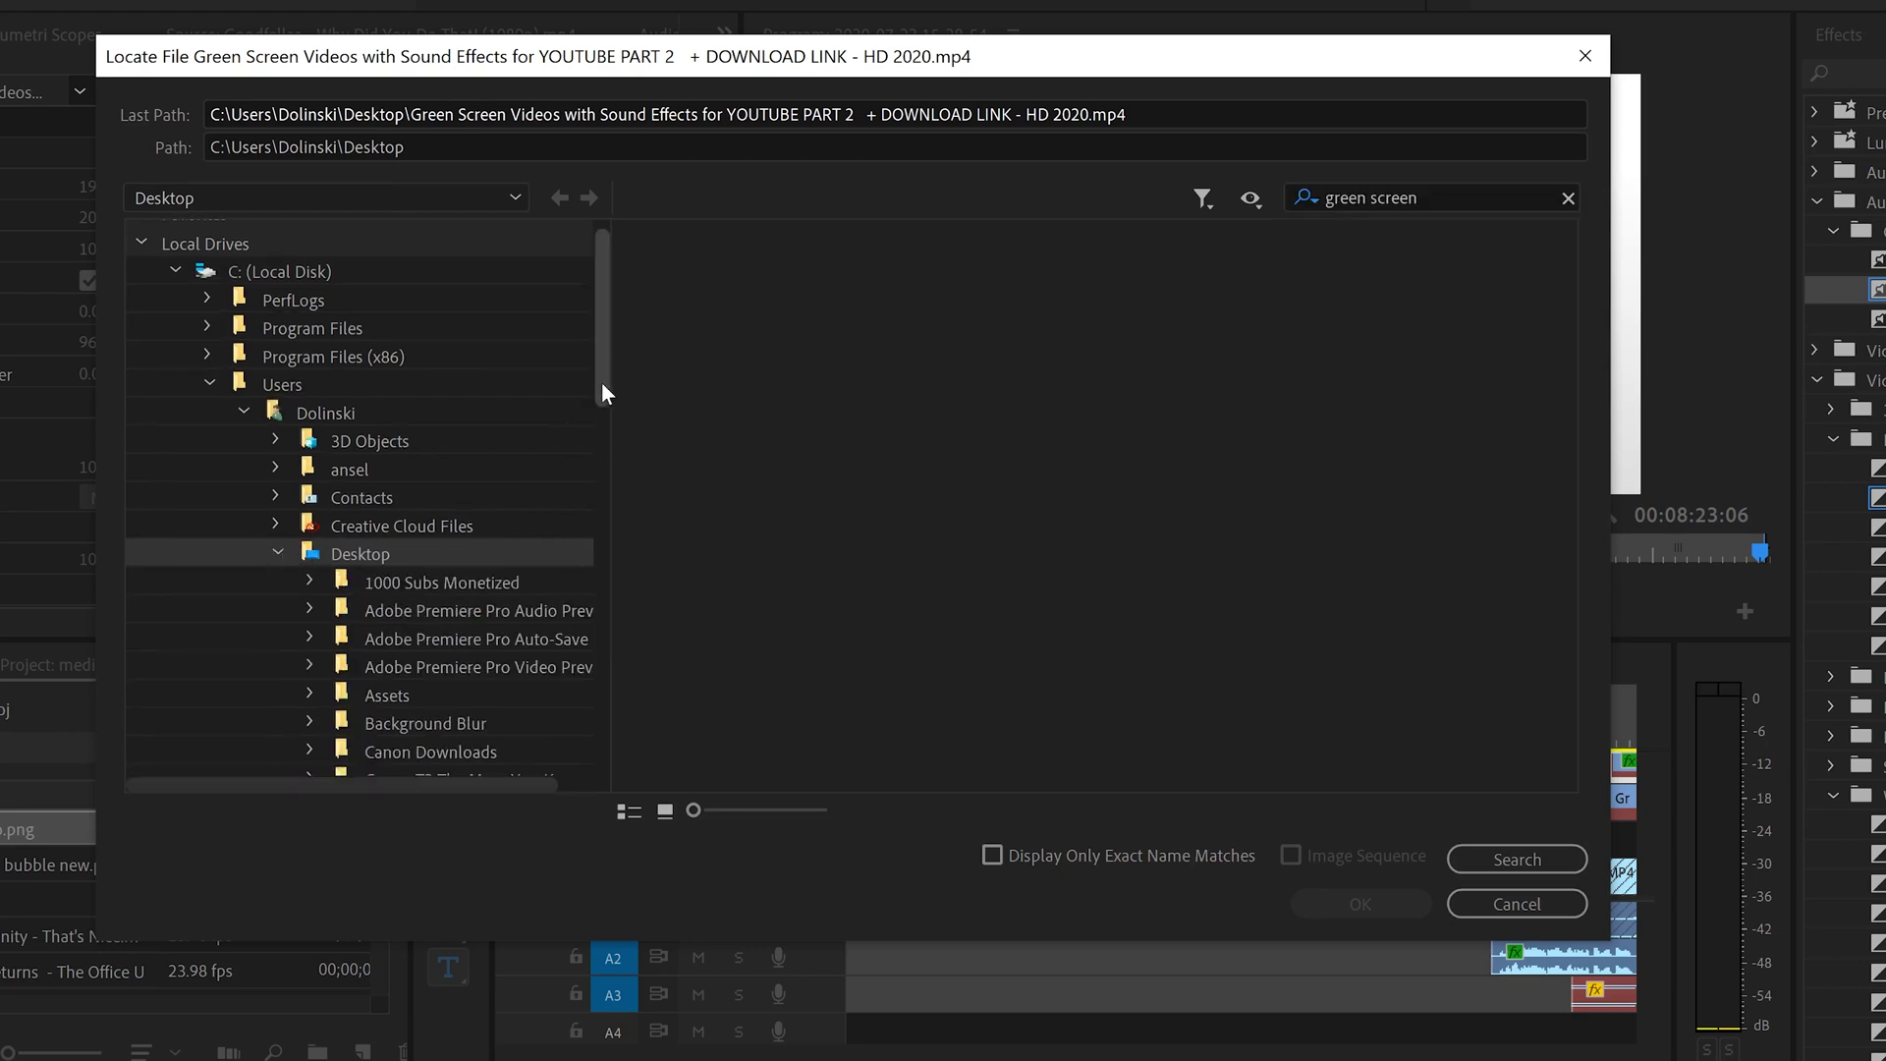
scroll(601, 393, "down", 10)
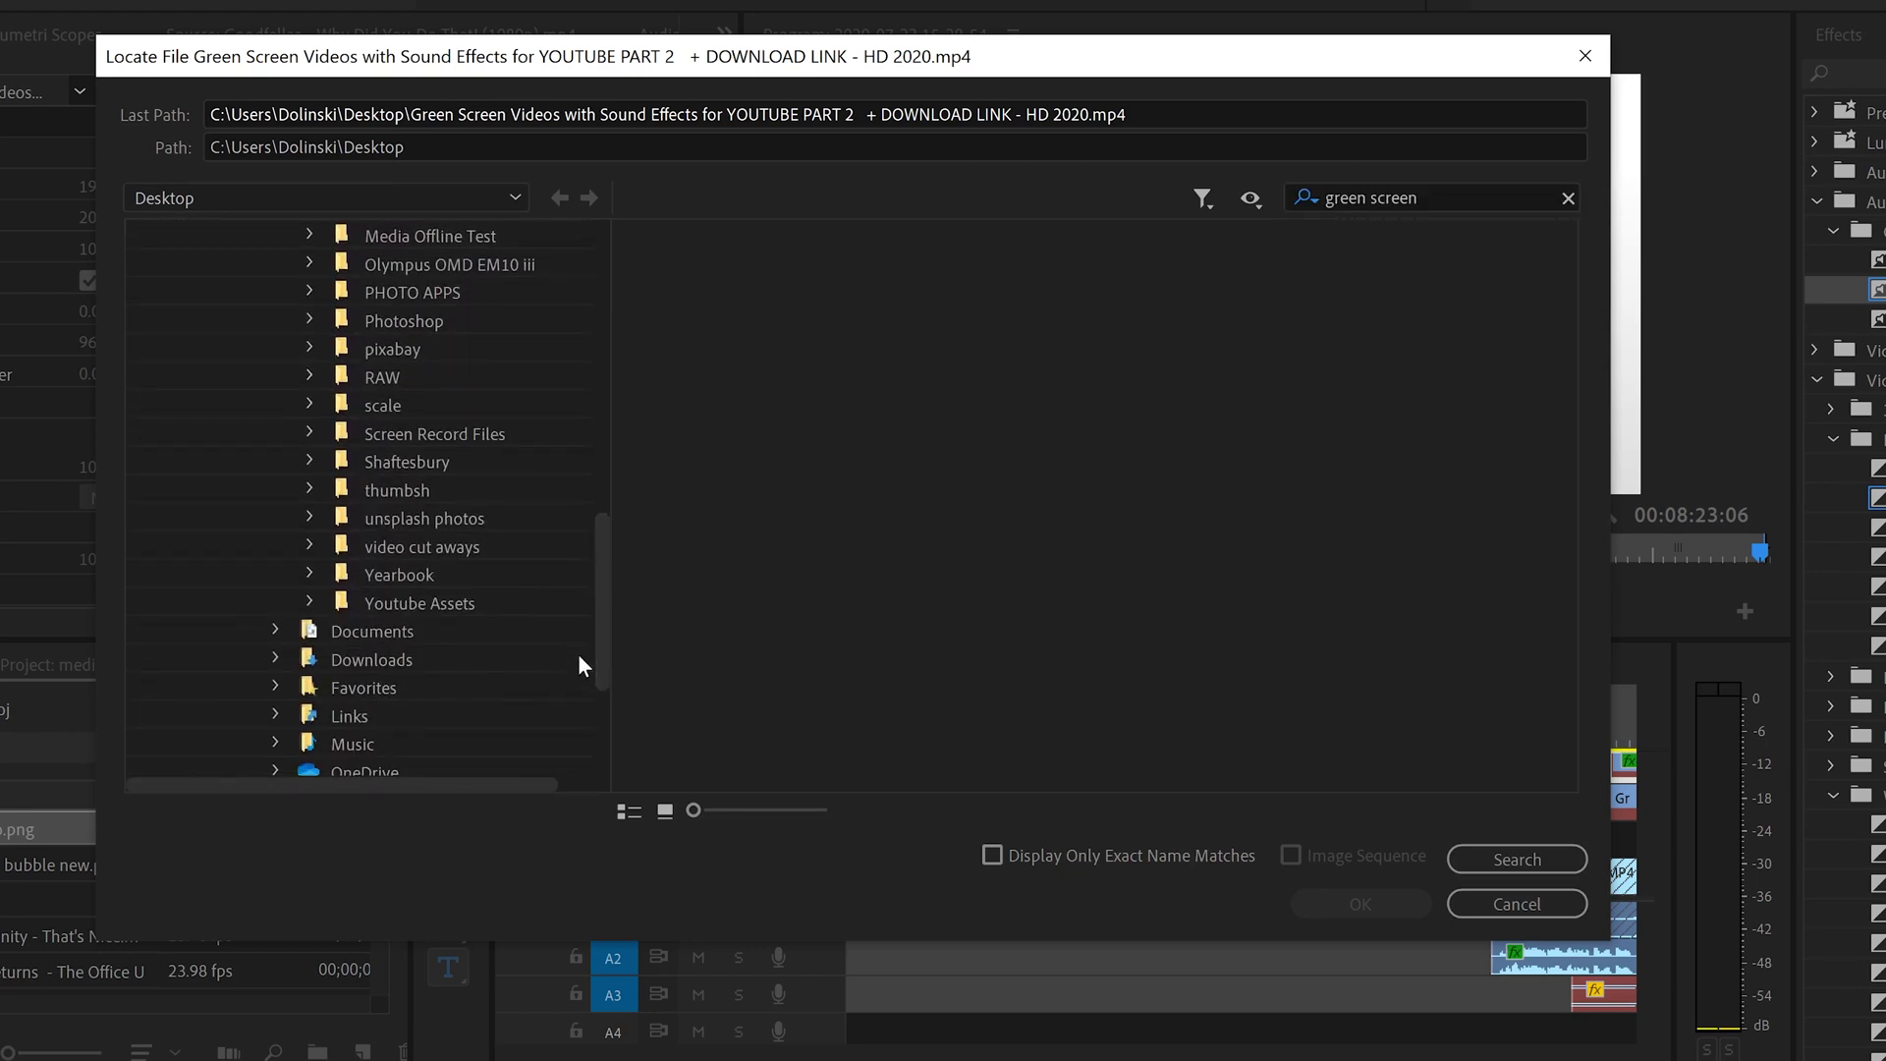
left_click(438, 546)
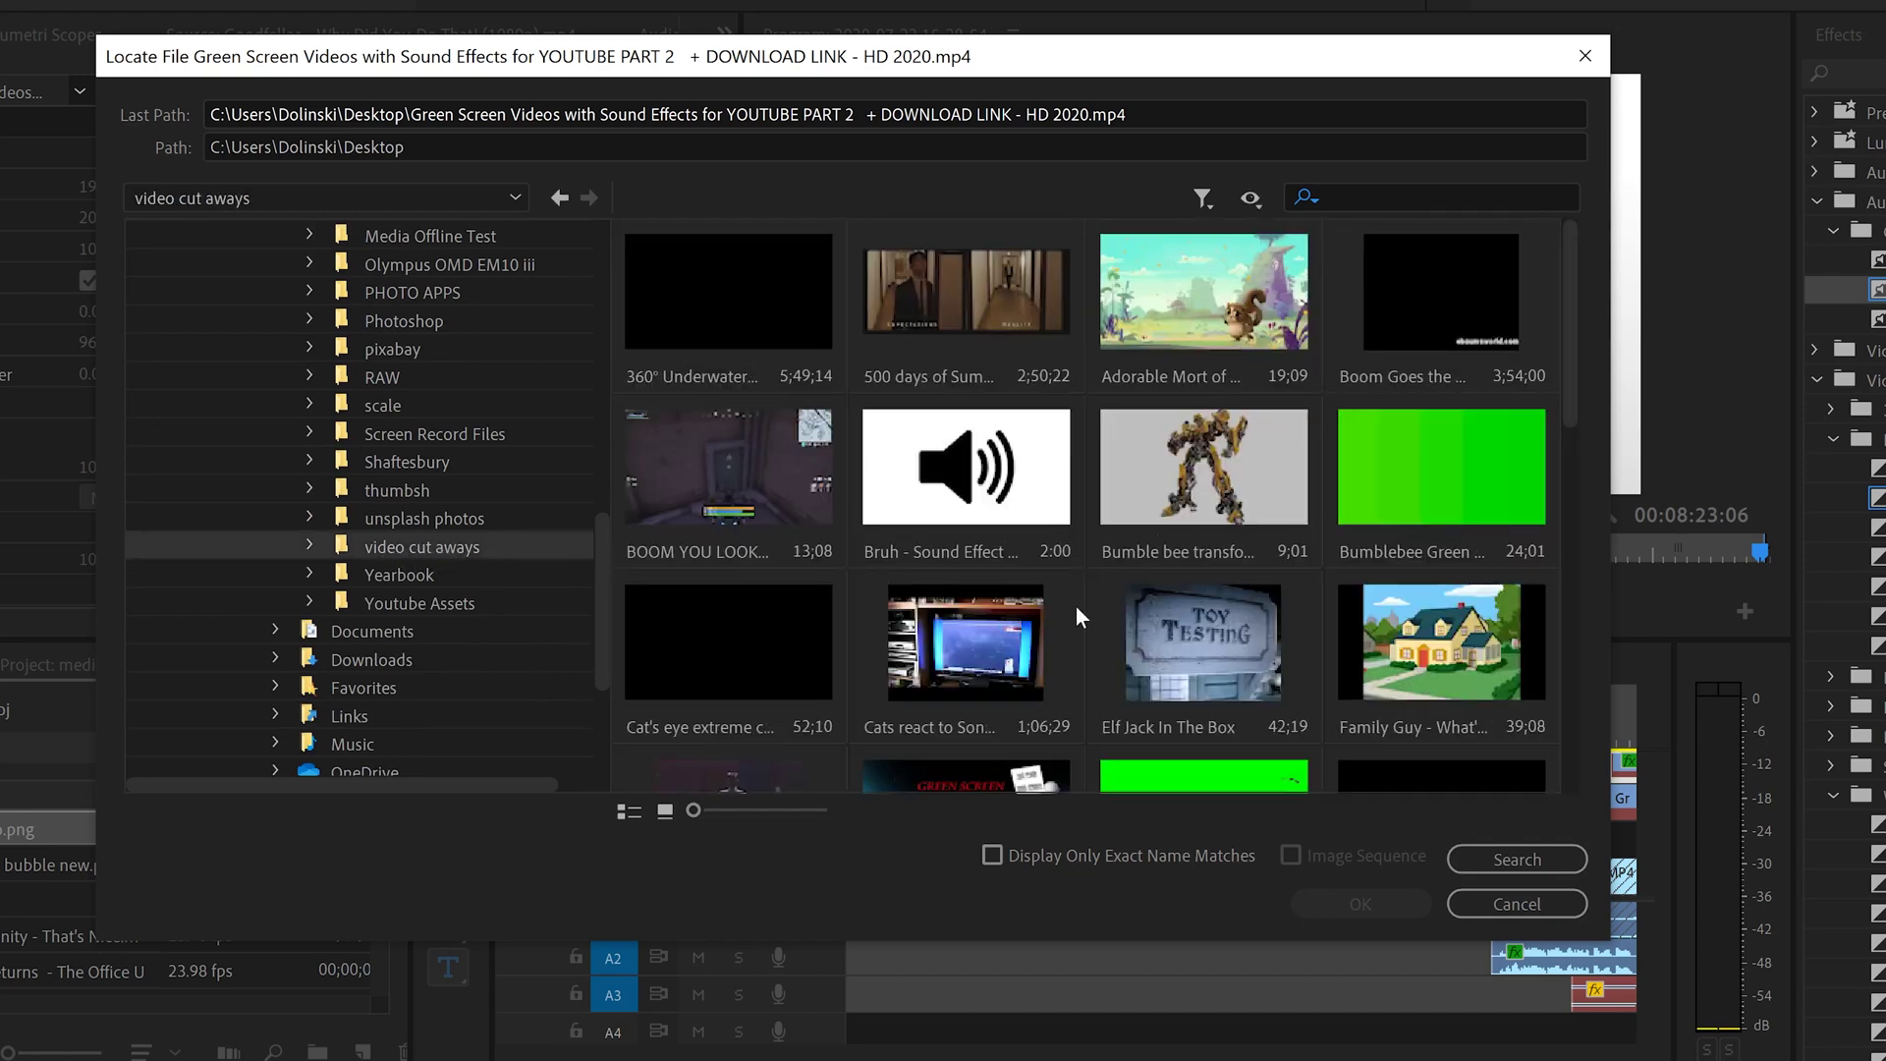
left_click(1347, 192)
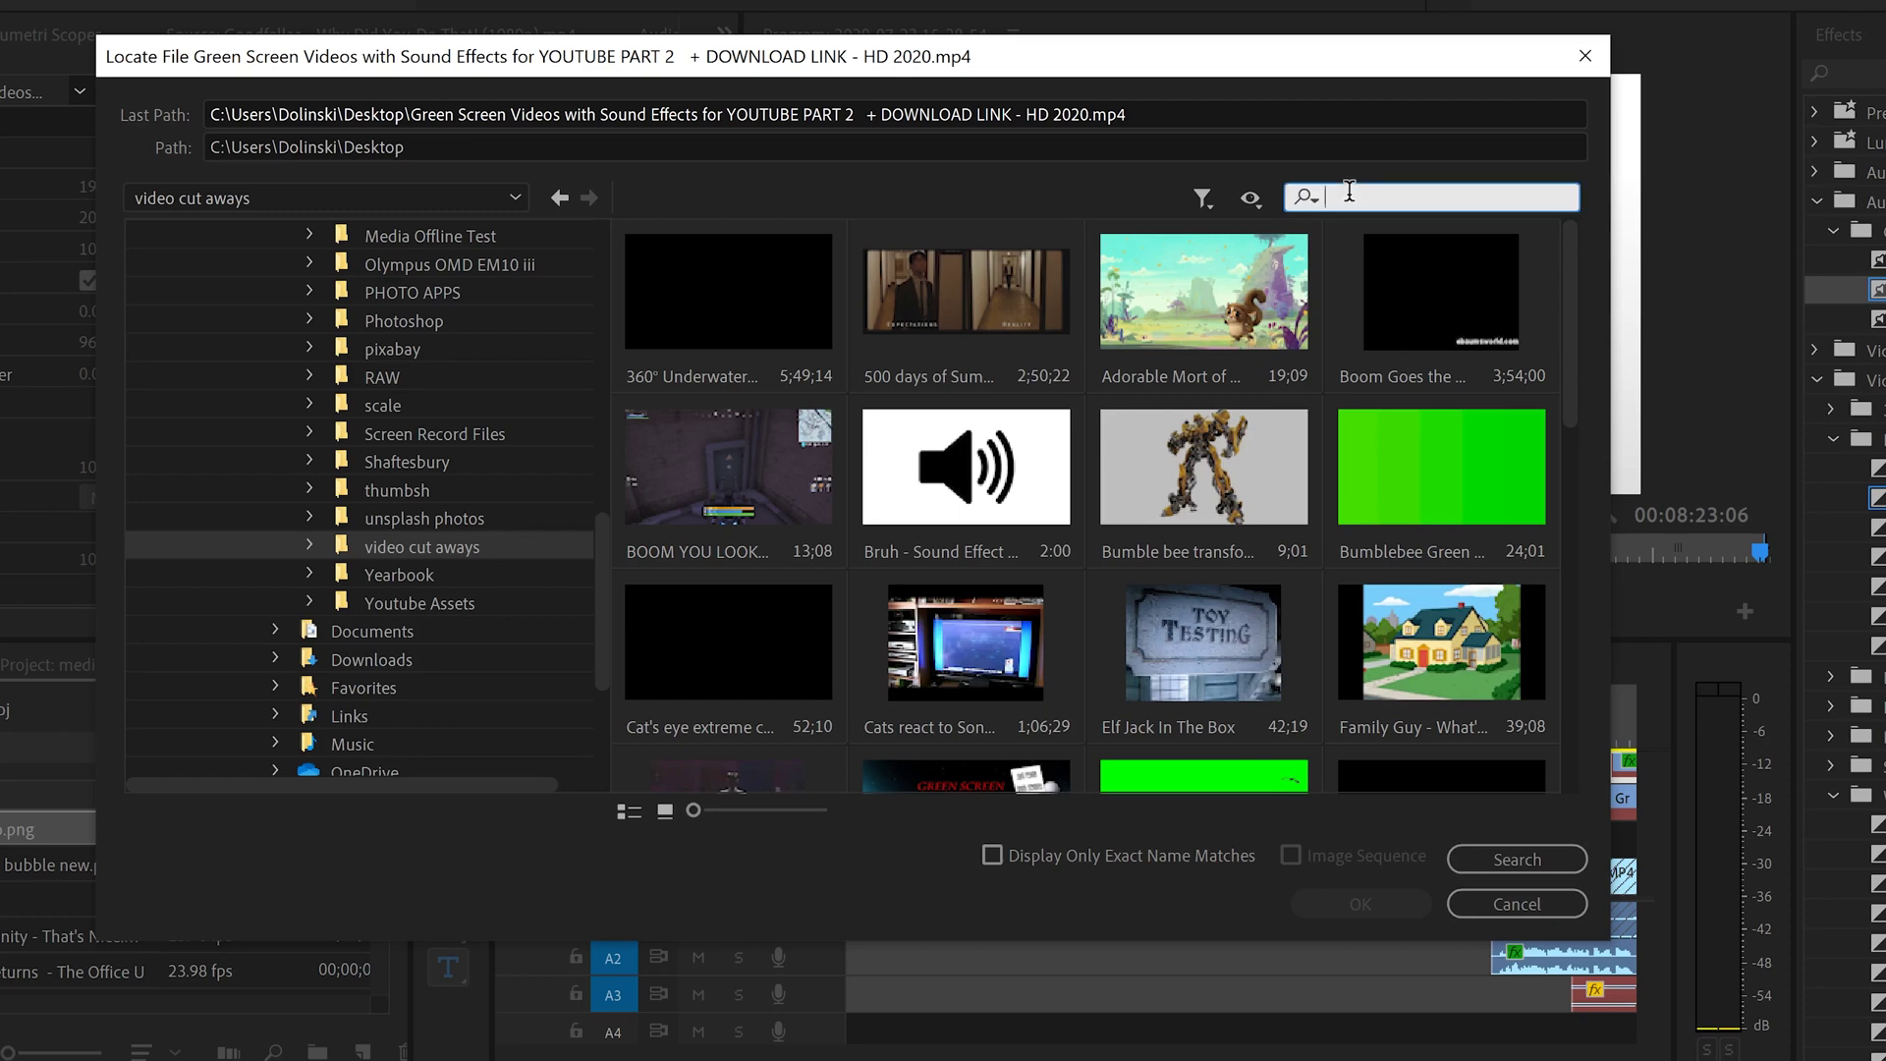
type("green screen")
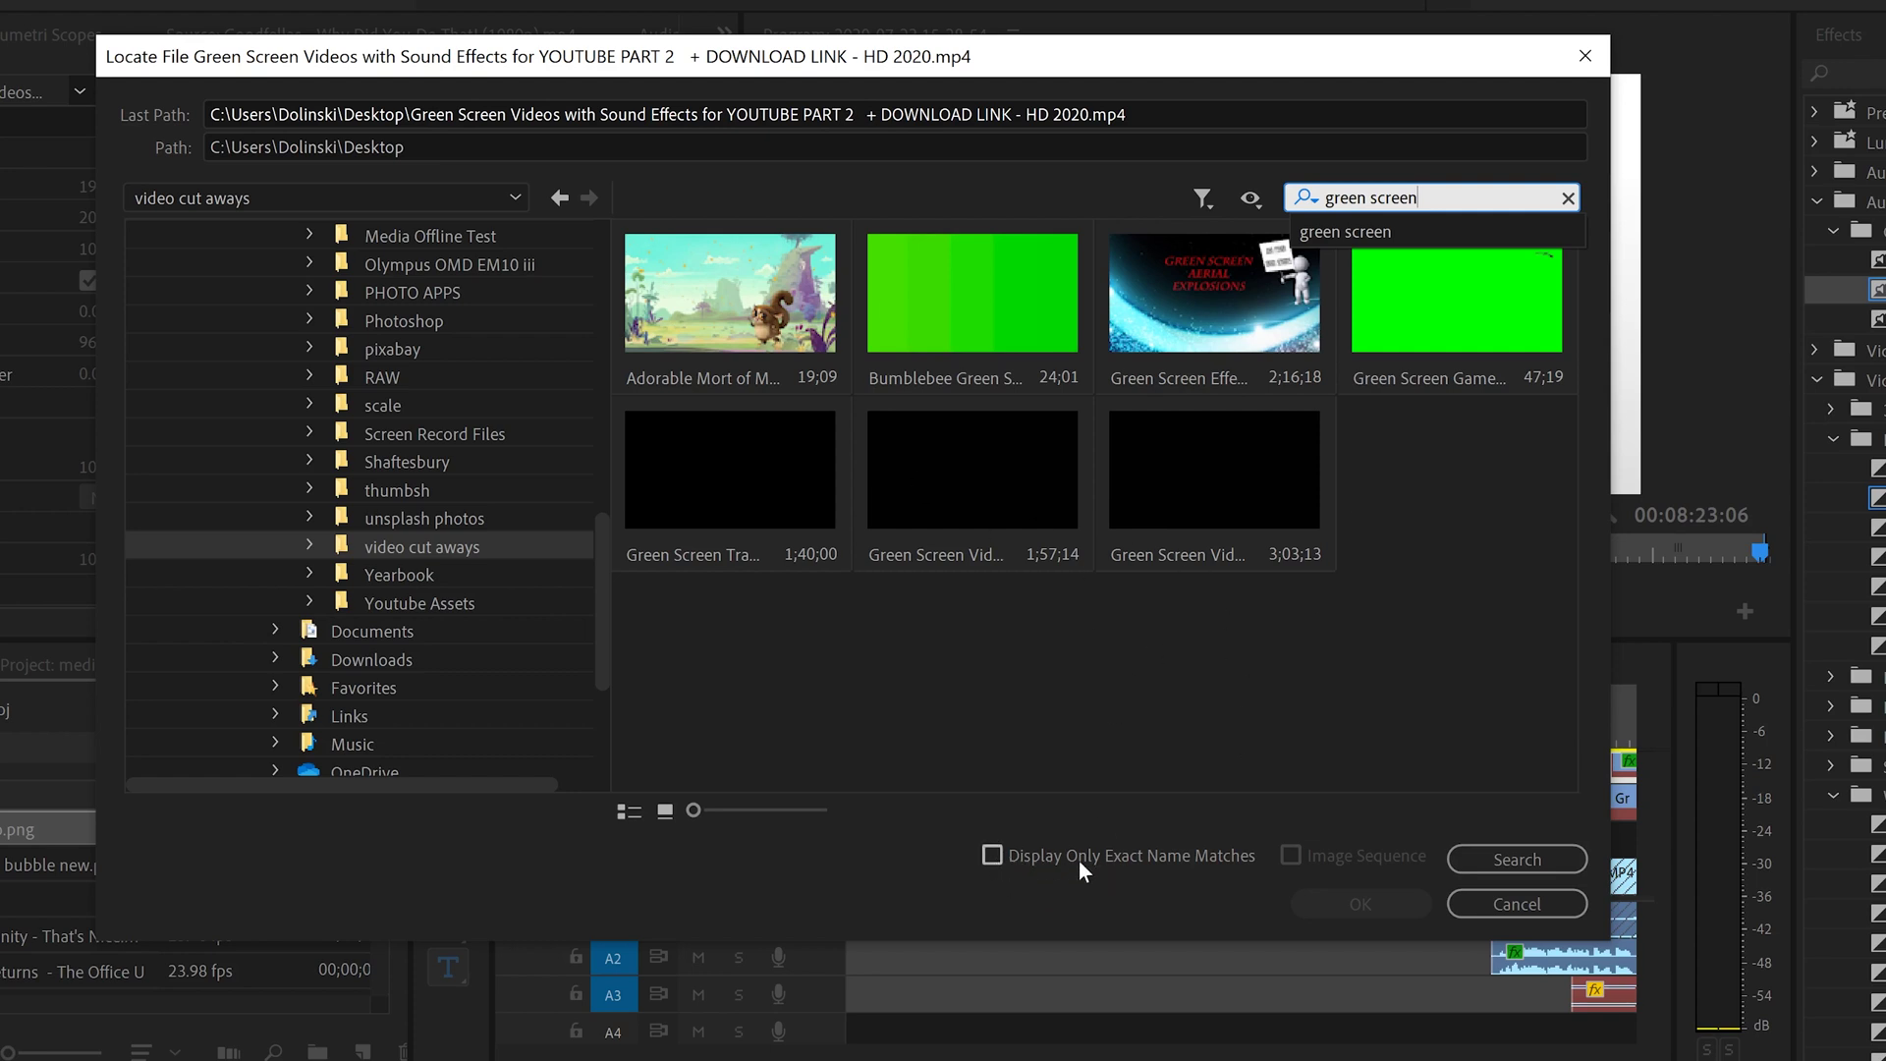
left_click(990, 855)
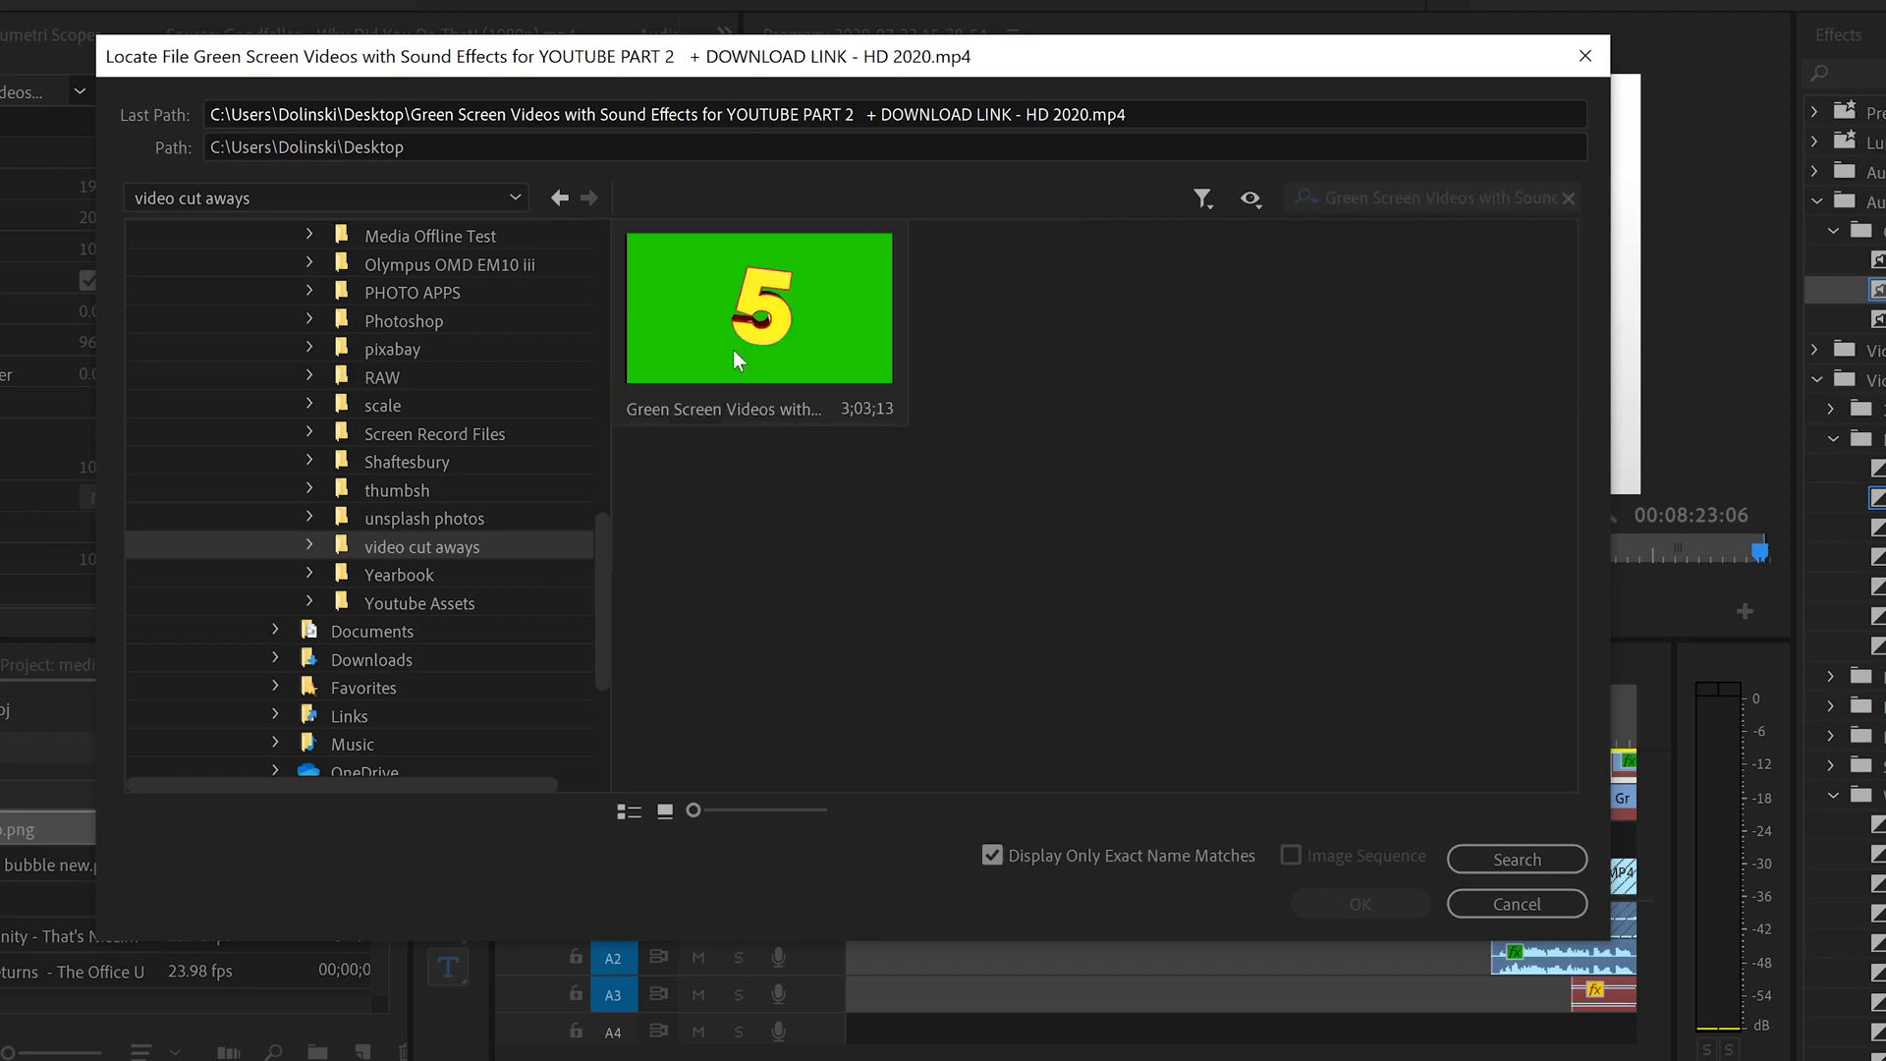
left_click(733, 349)
left_click(1361, 901)
Select the Animals bin and bring up the Media Offline Test folder in File Explorer
left_click(1206, 722)
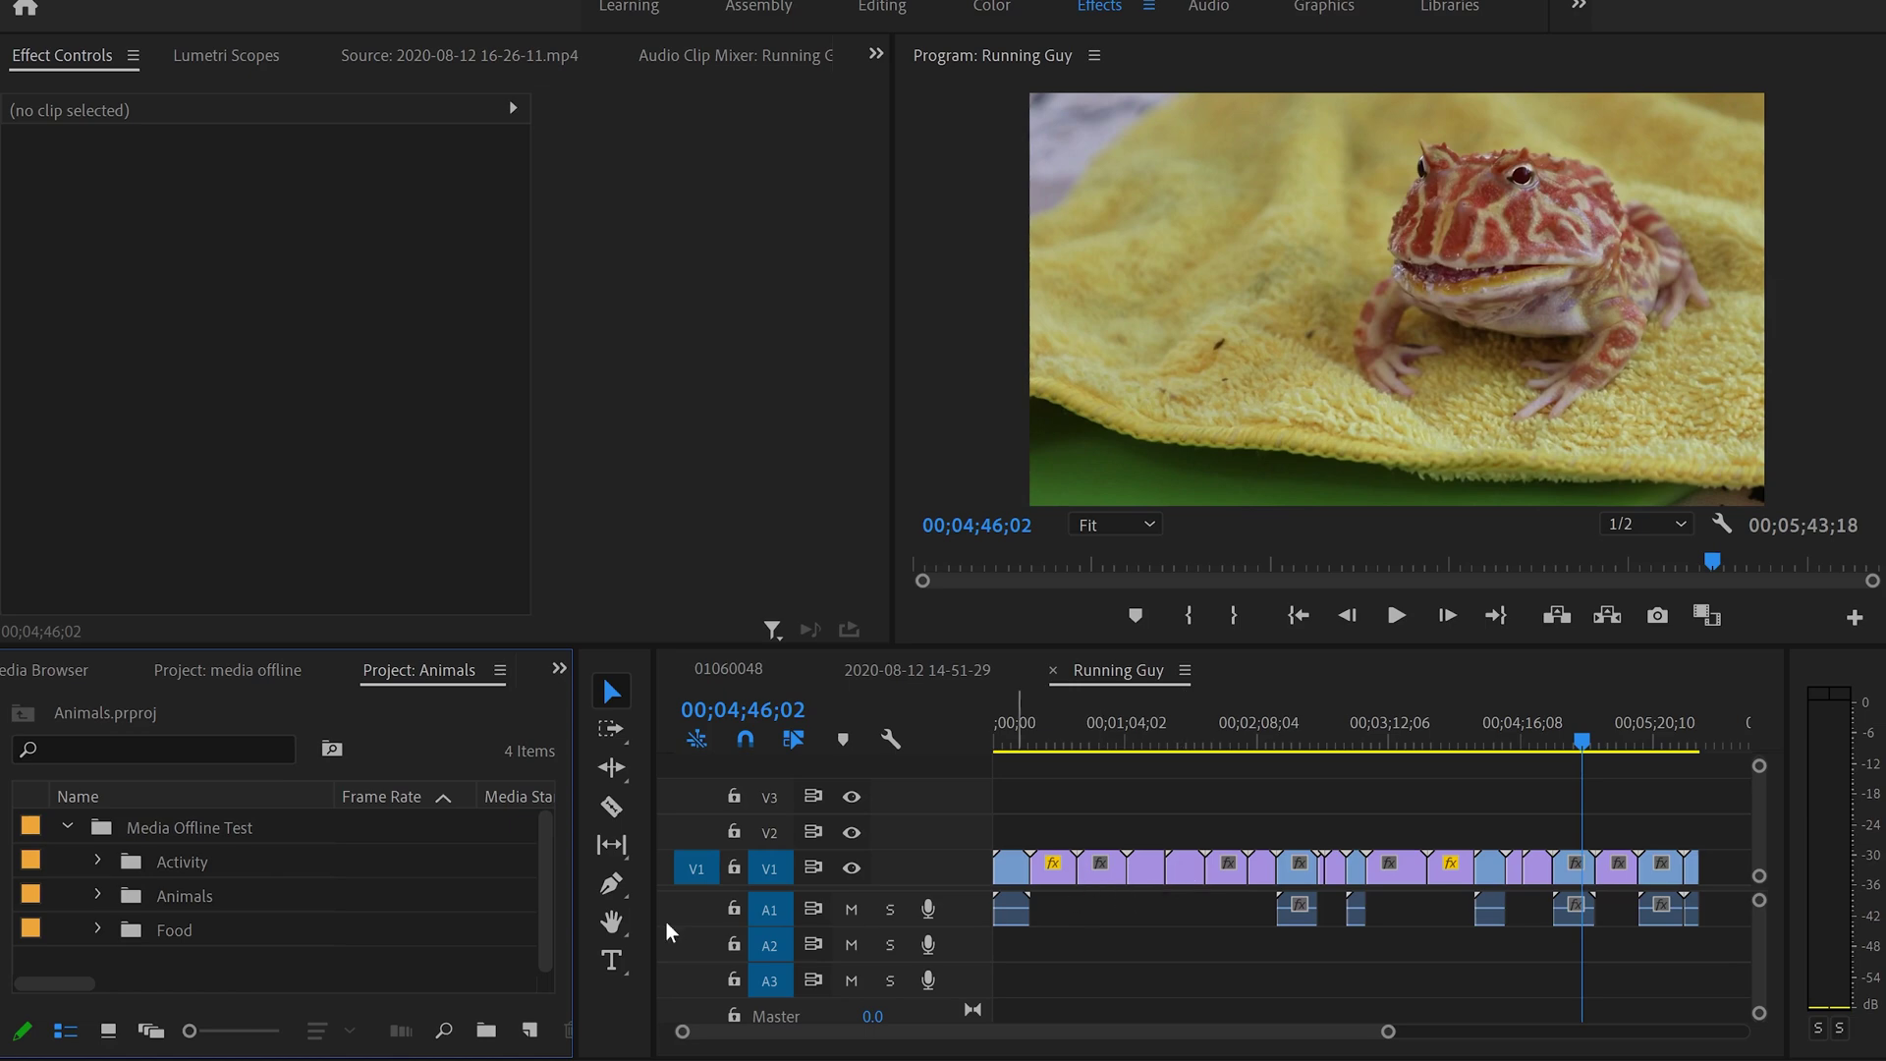
left_click(184, 896)
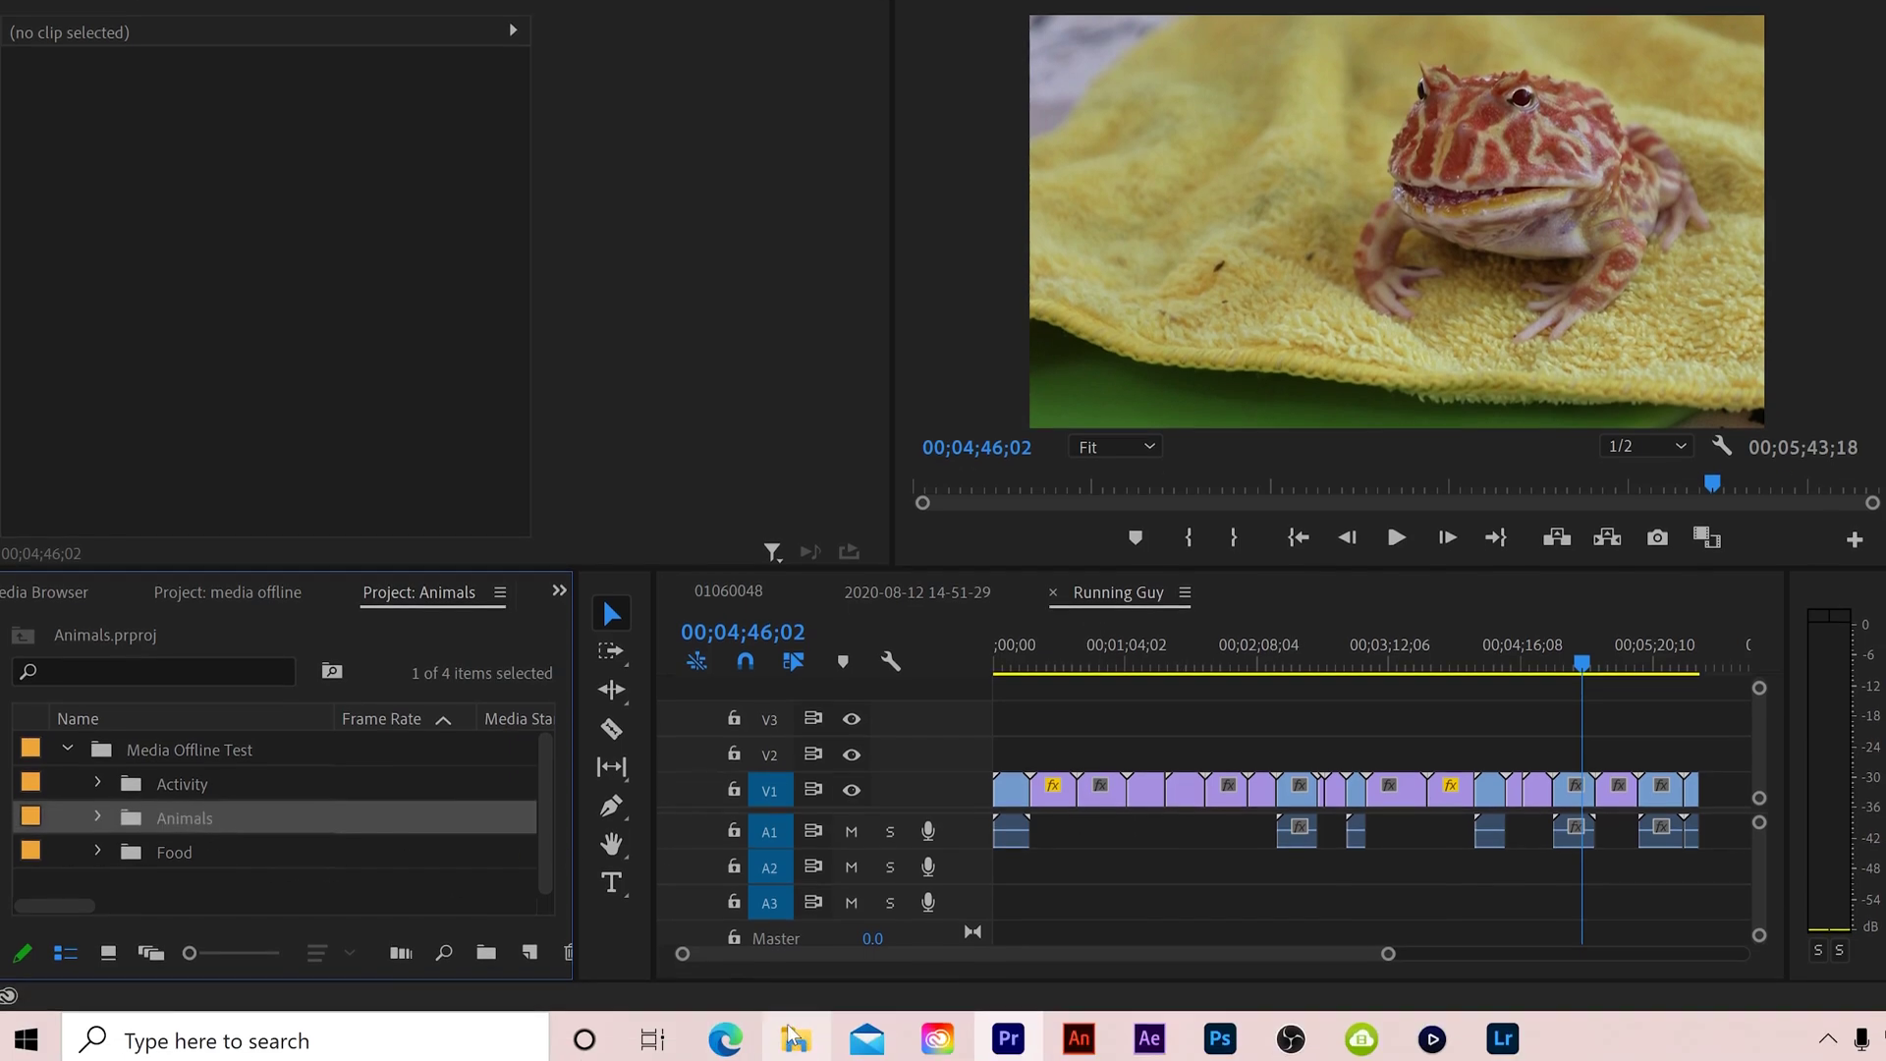
left_click(795, 1030)
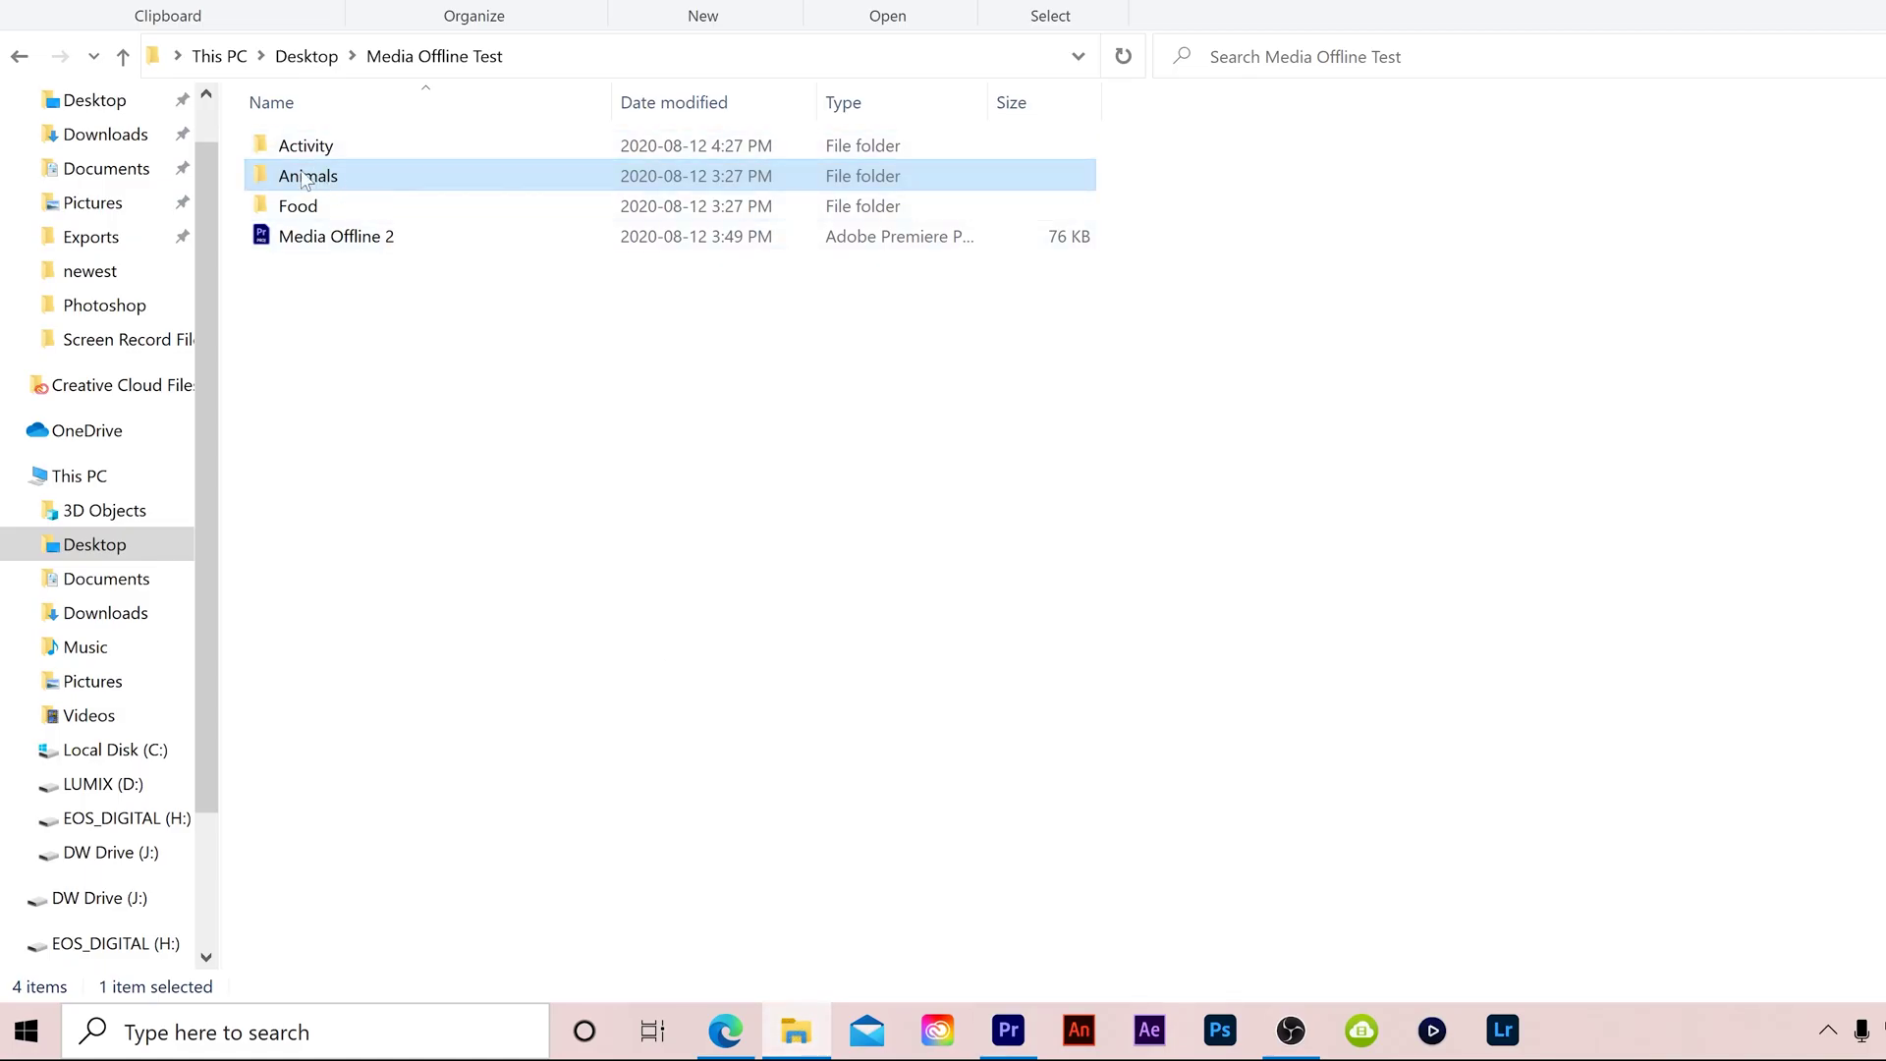
Move the Animals folder from Media Offline Test to the Desktop, then return to Premiere Pro
left_click(382, 2)
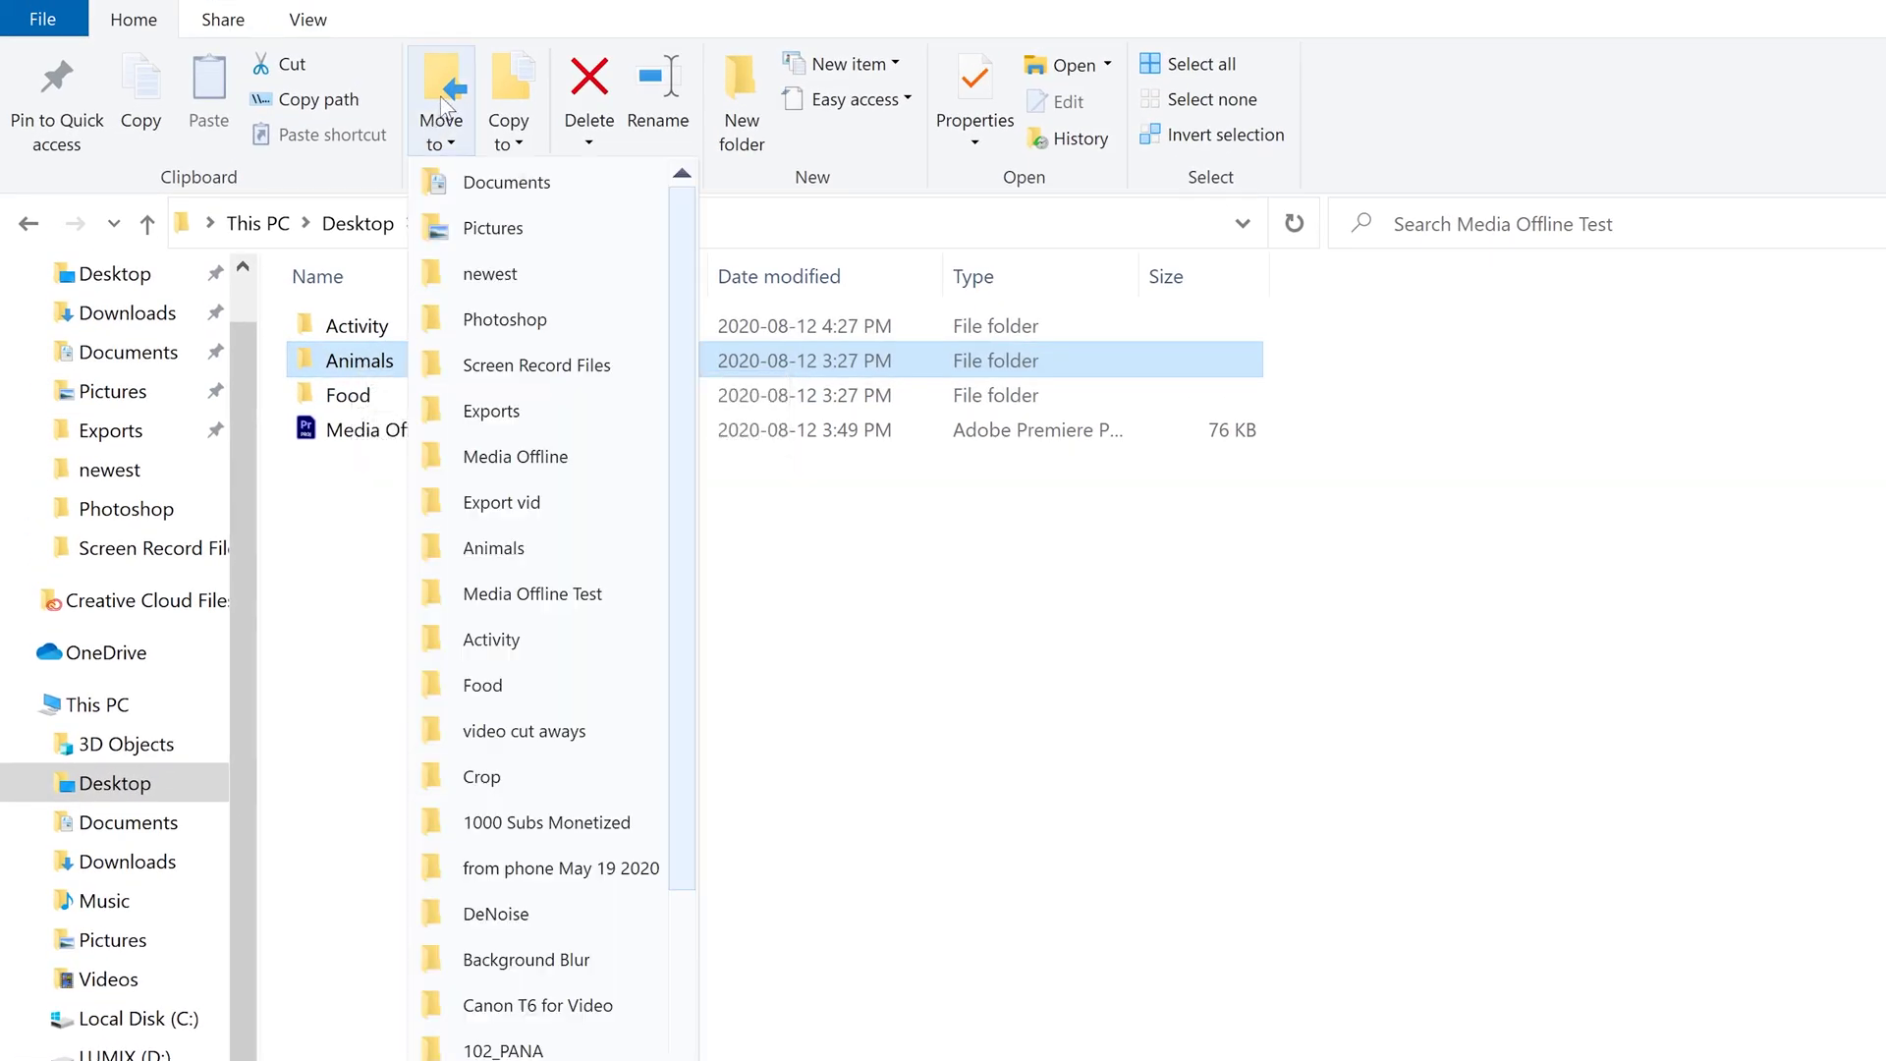
scroll(677, 687, "down", 4)
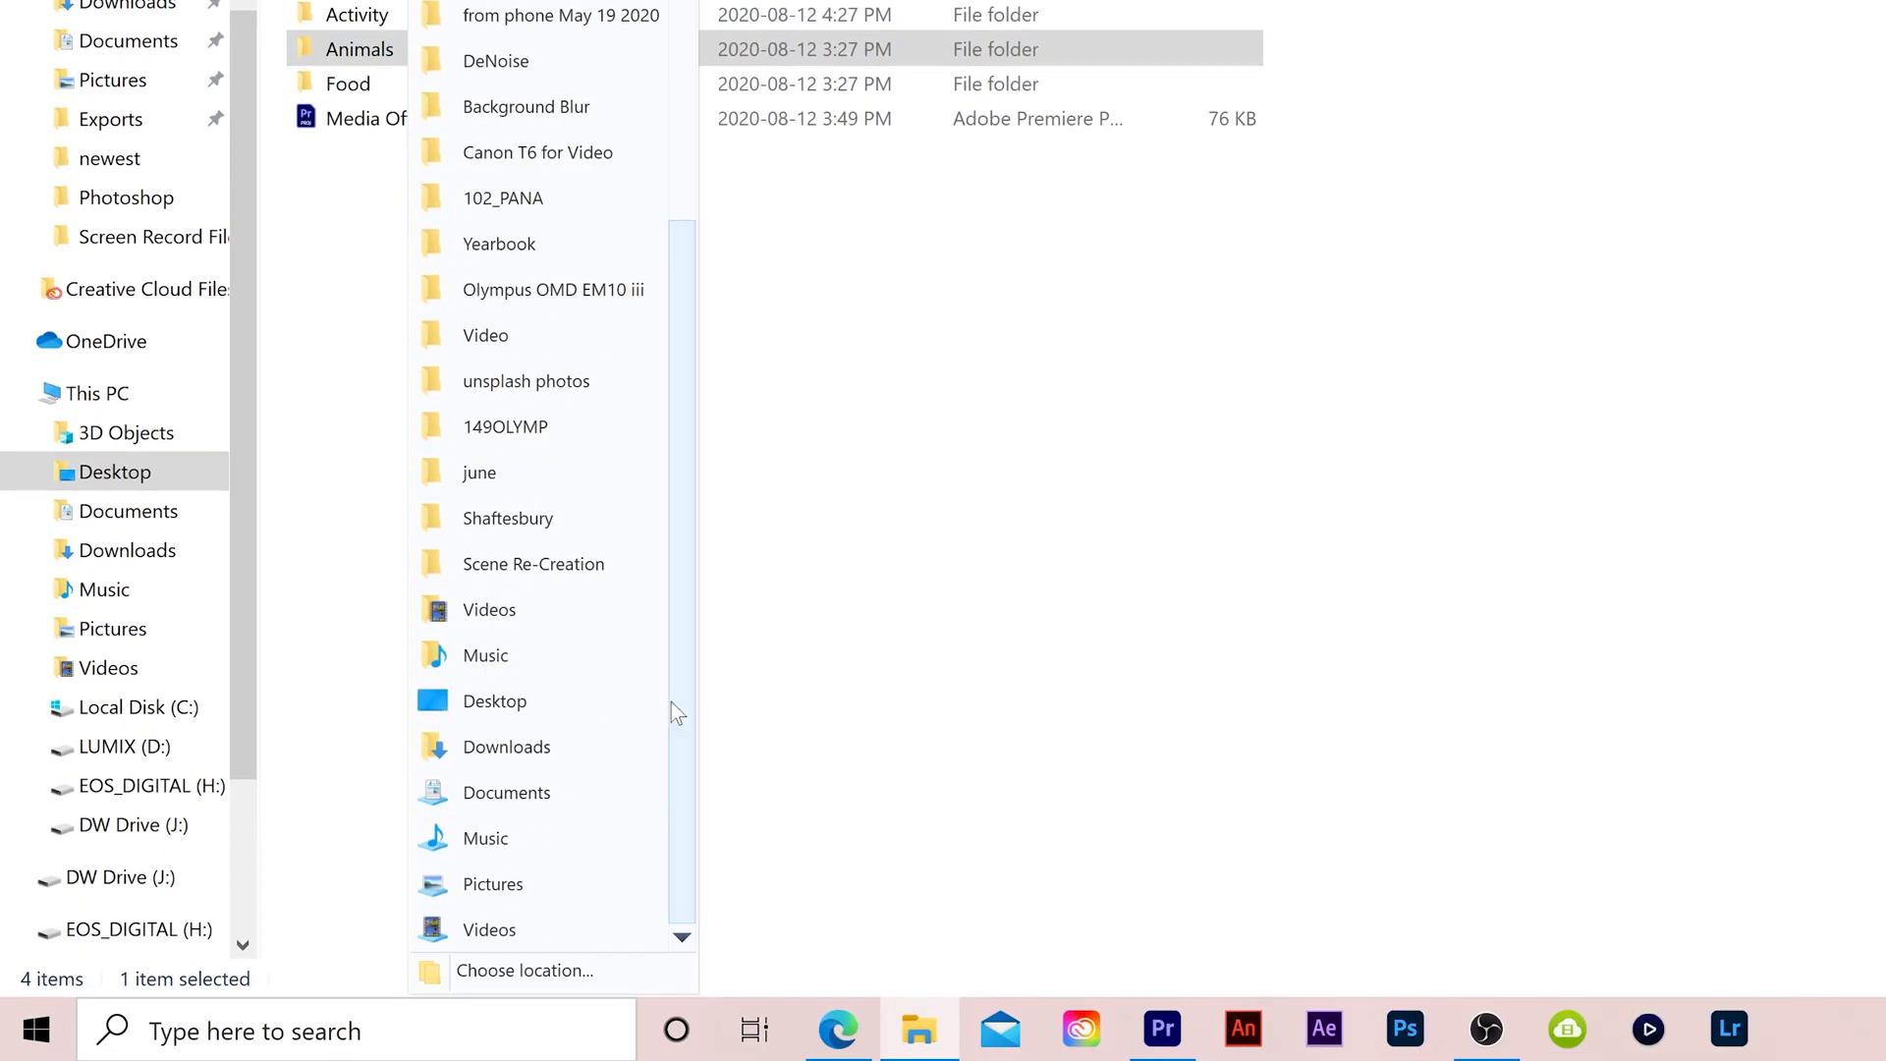
left_click(500, 701)
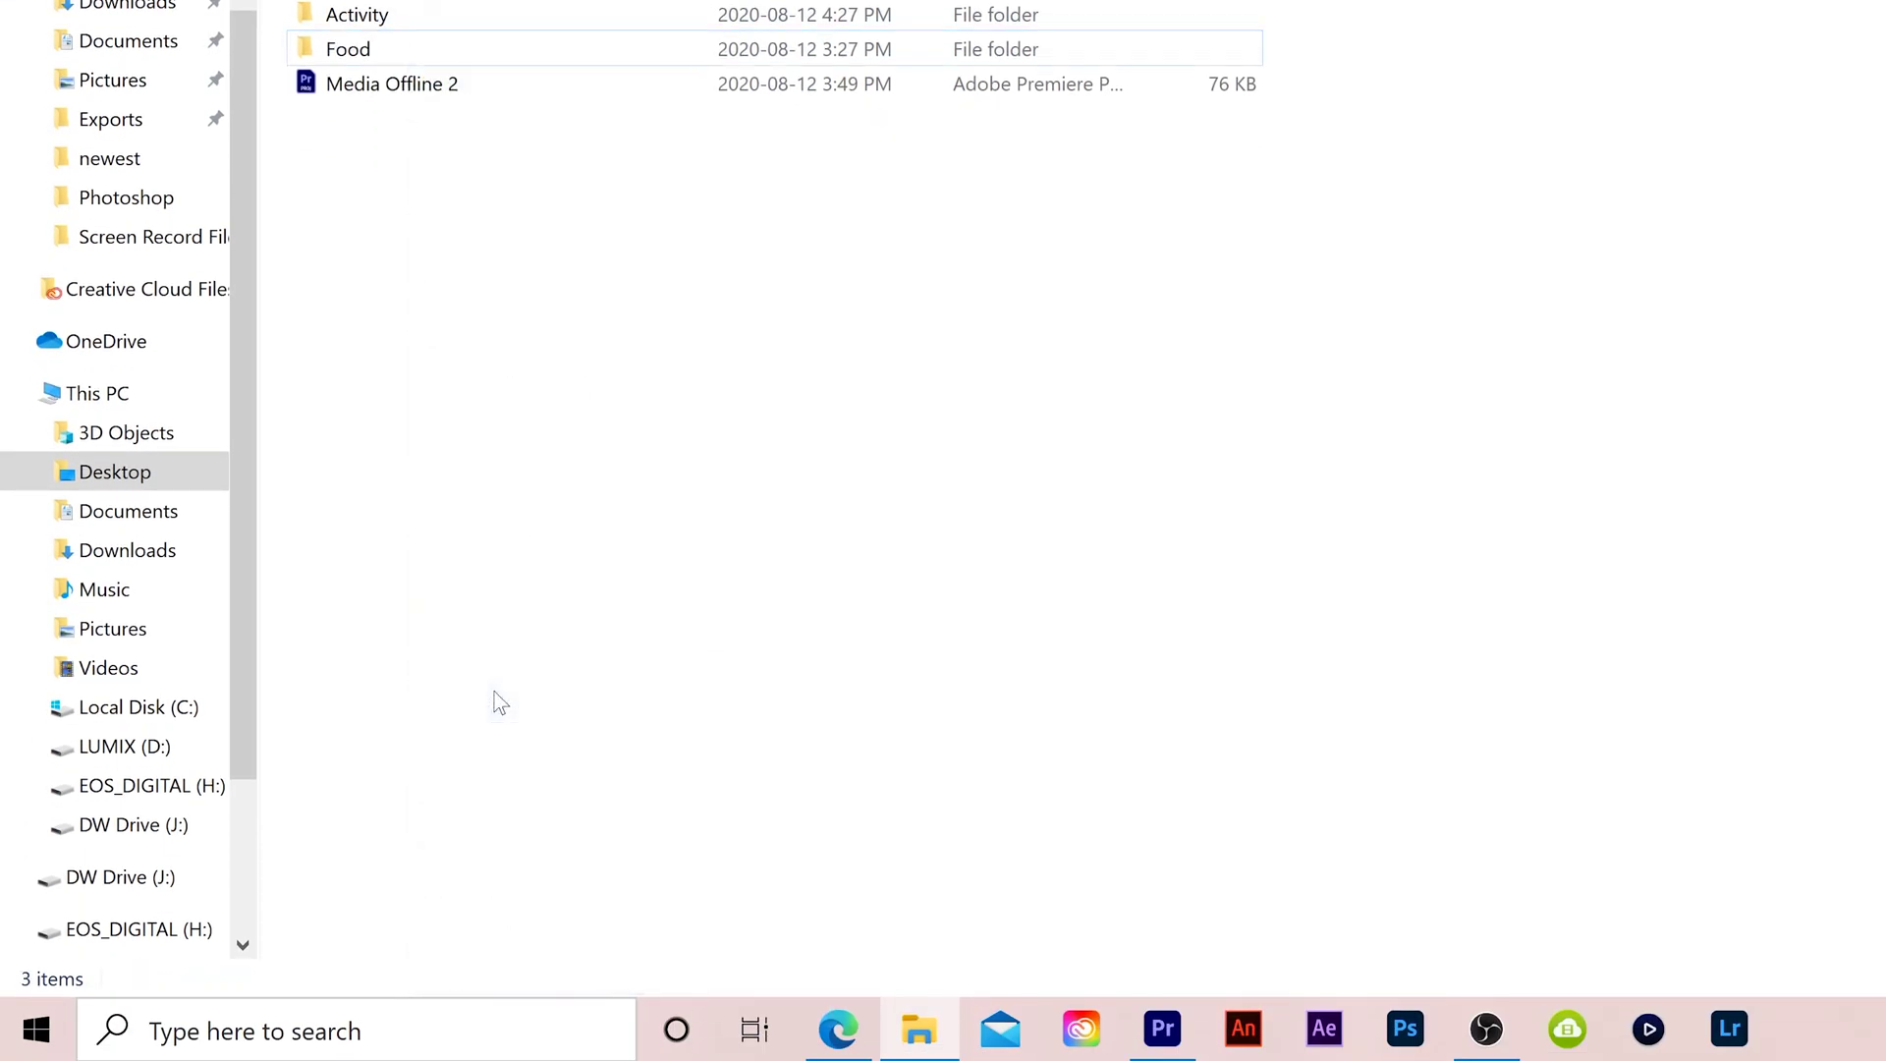
left_click(1162, 1028)
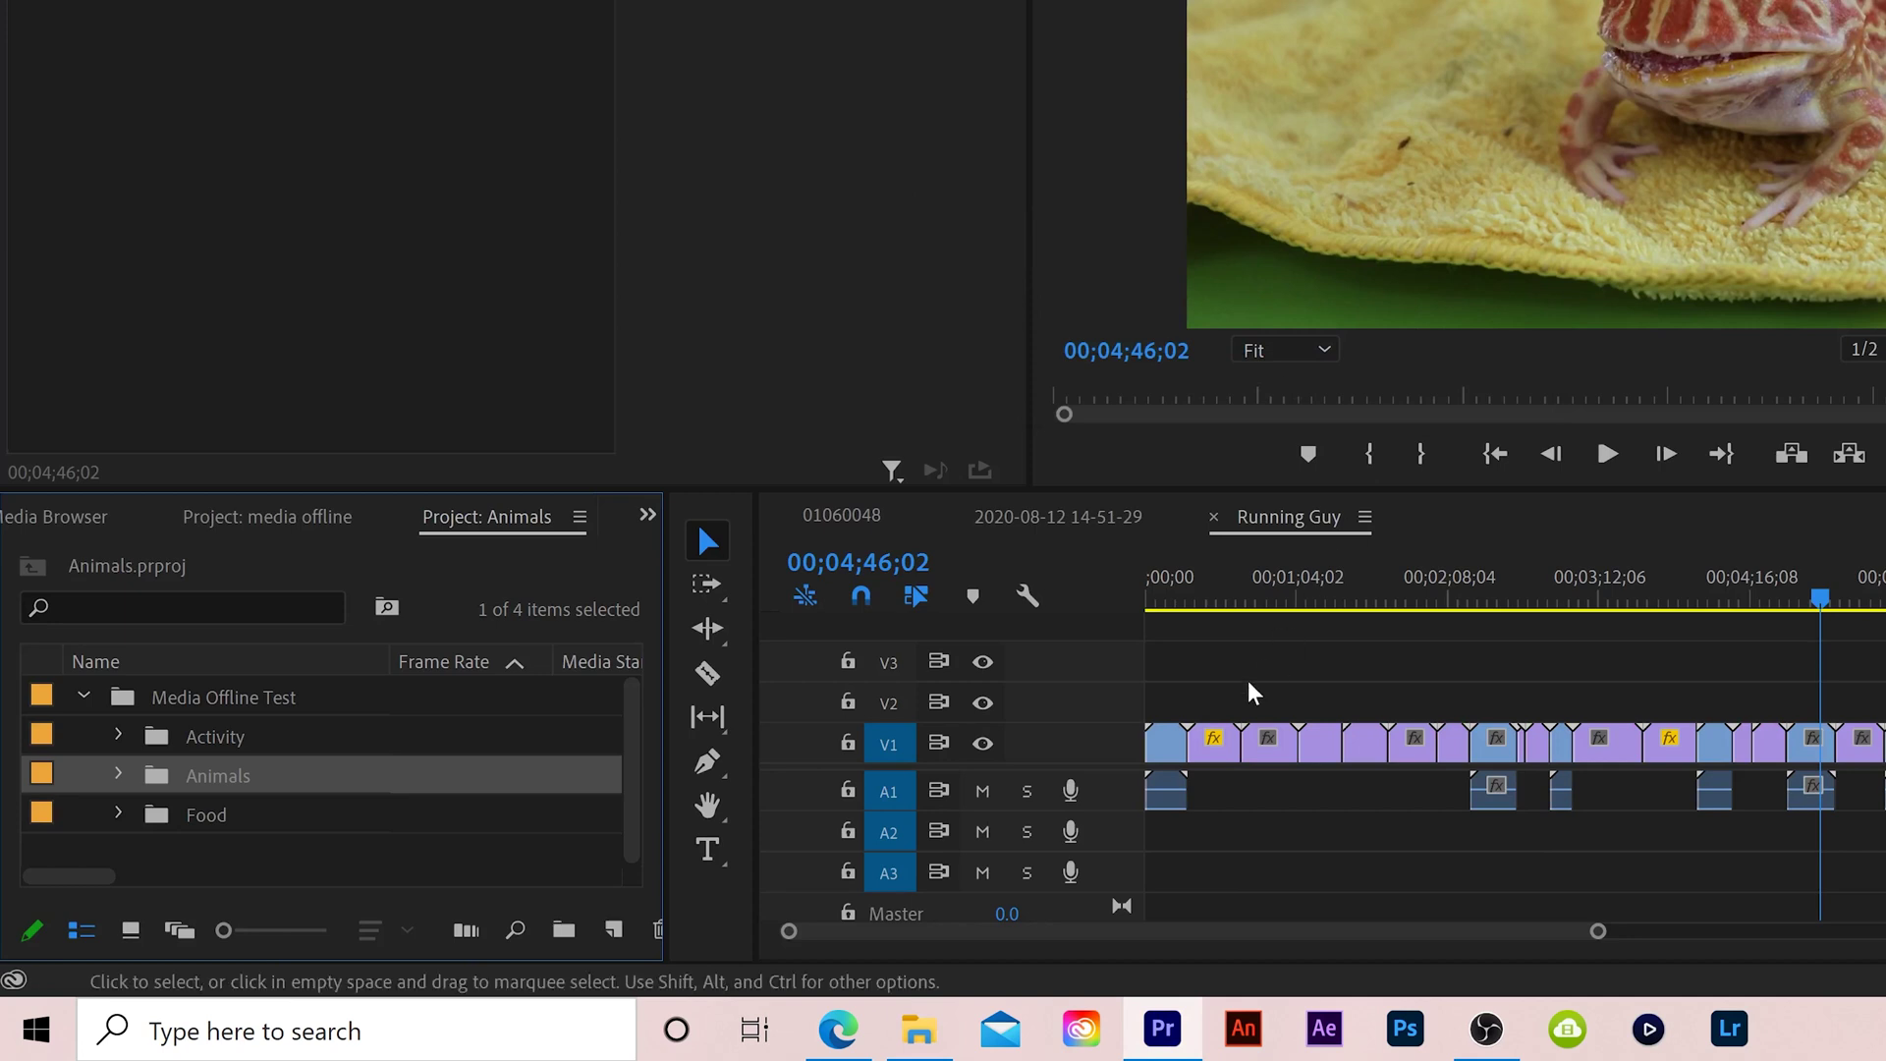
Use Link Media and Locate to point the offline Pacman Frog clip at the Pacman Frog video in Animals
left_click(226, 746)
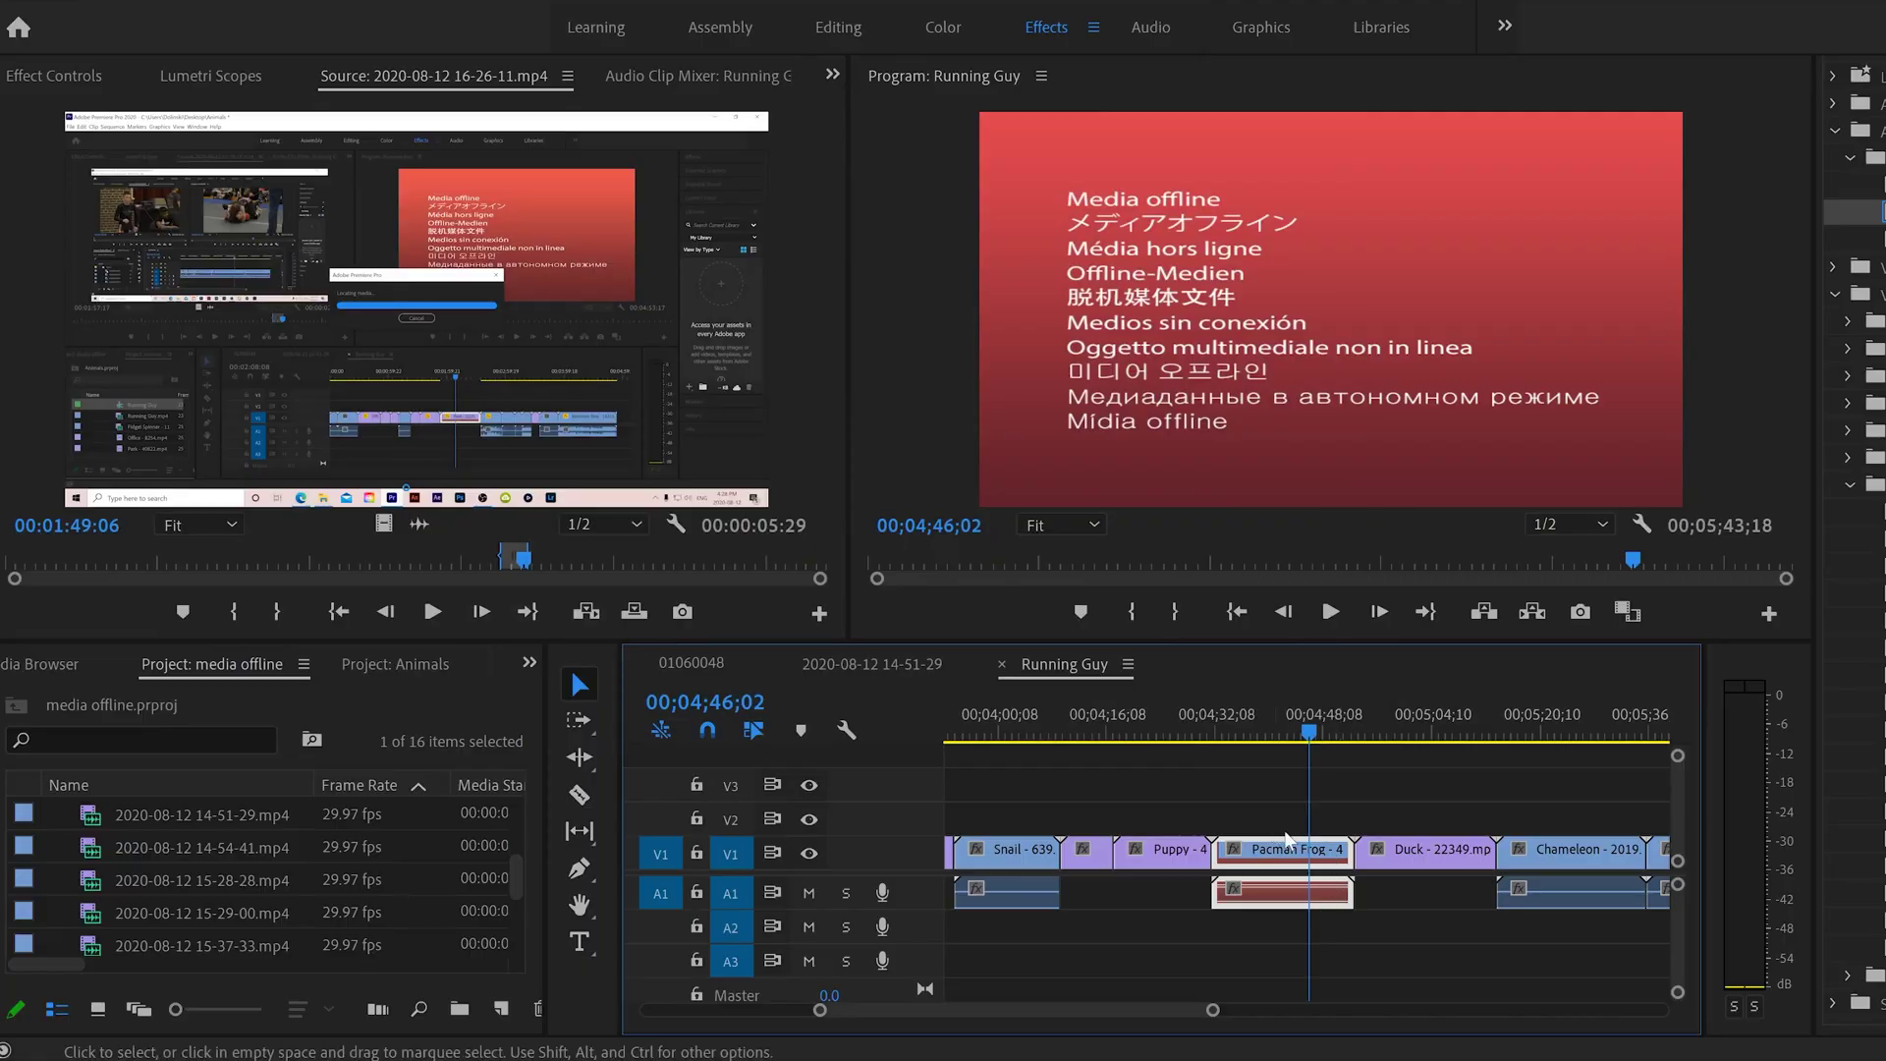
right_click(1272, 853)
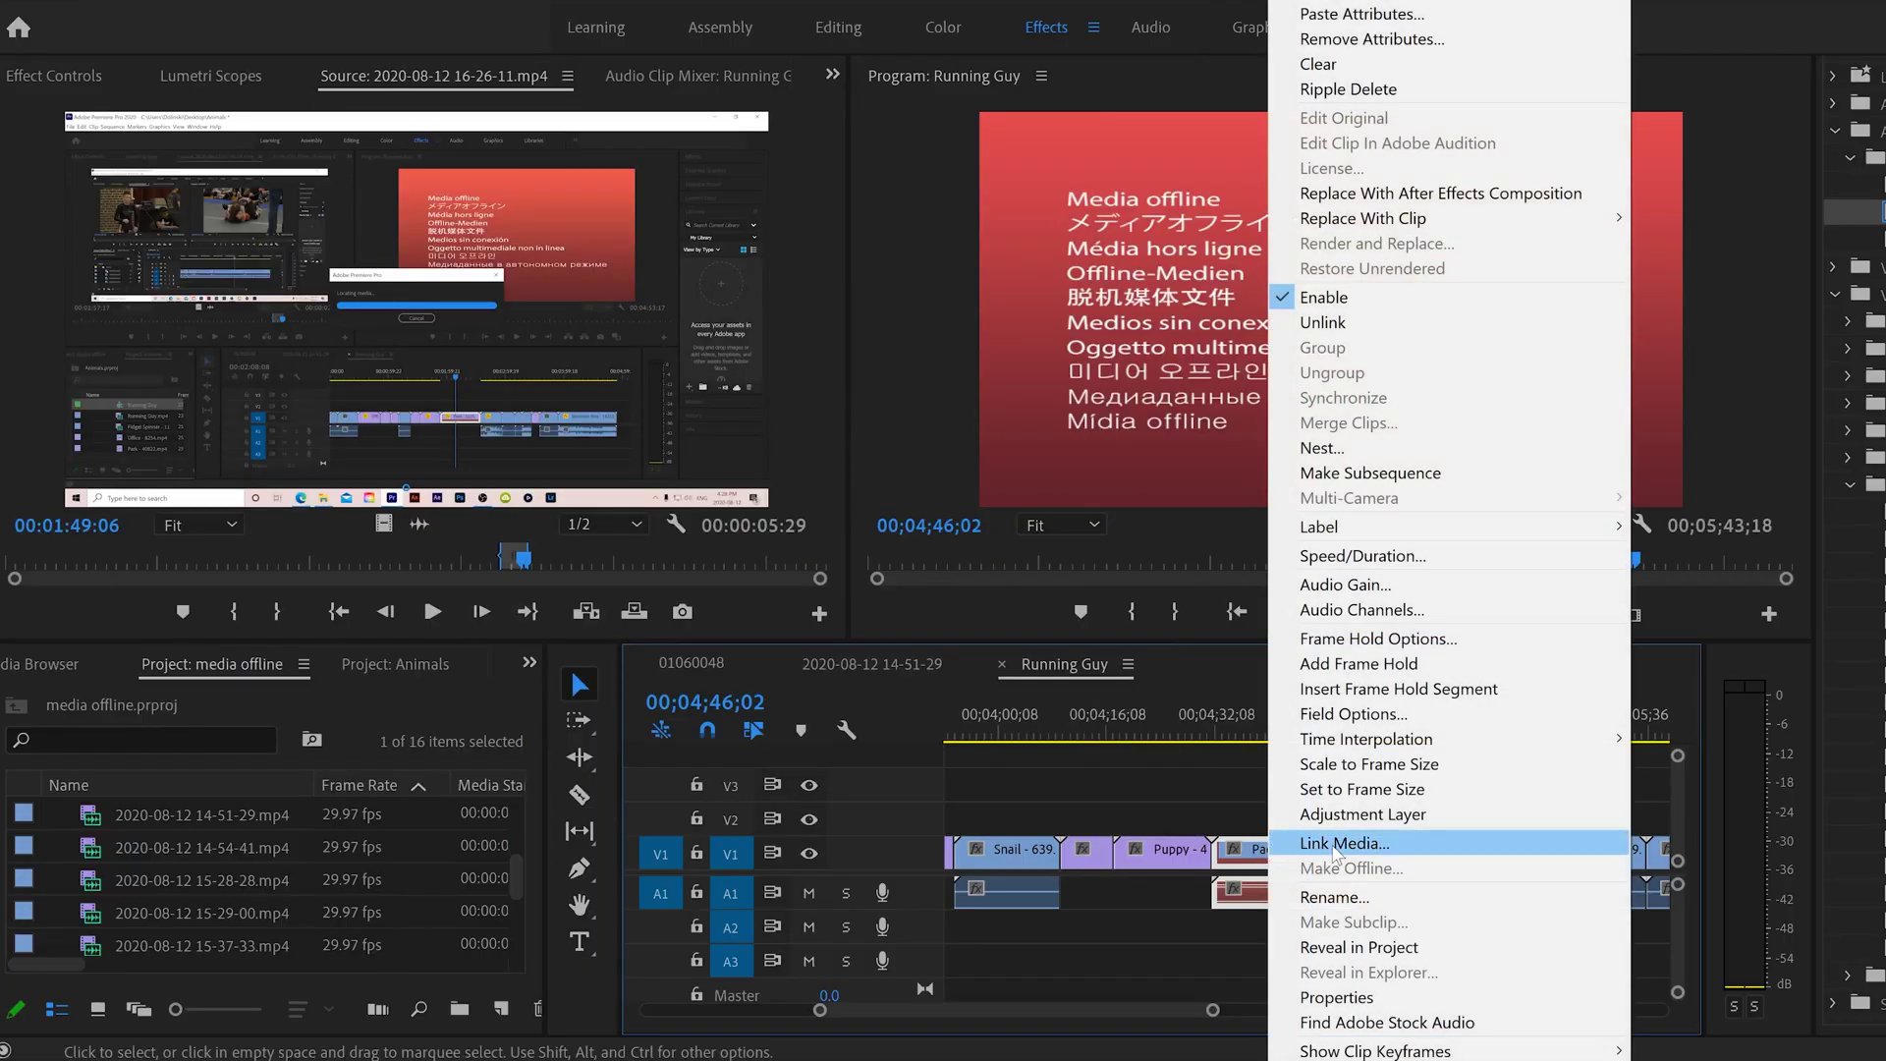
left_click(1285, 723)
left_click(1267, 715)
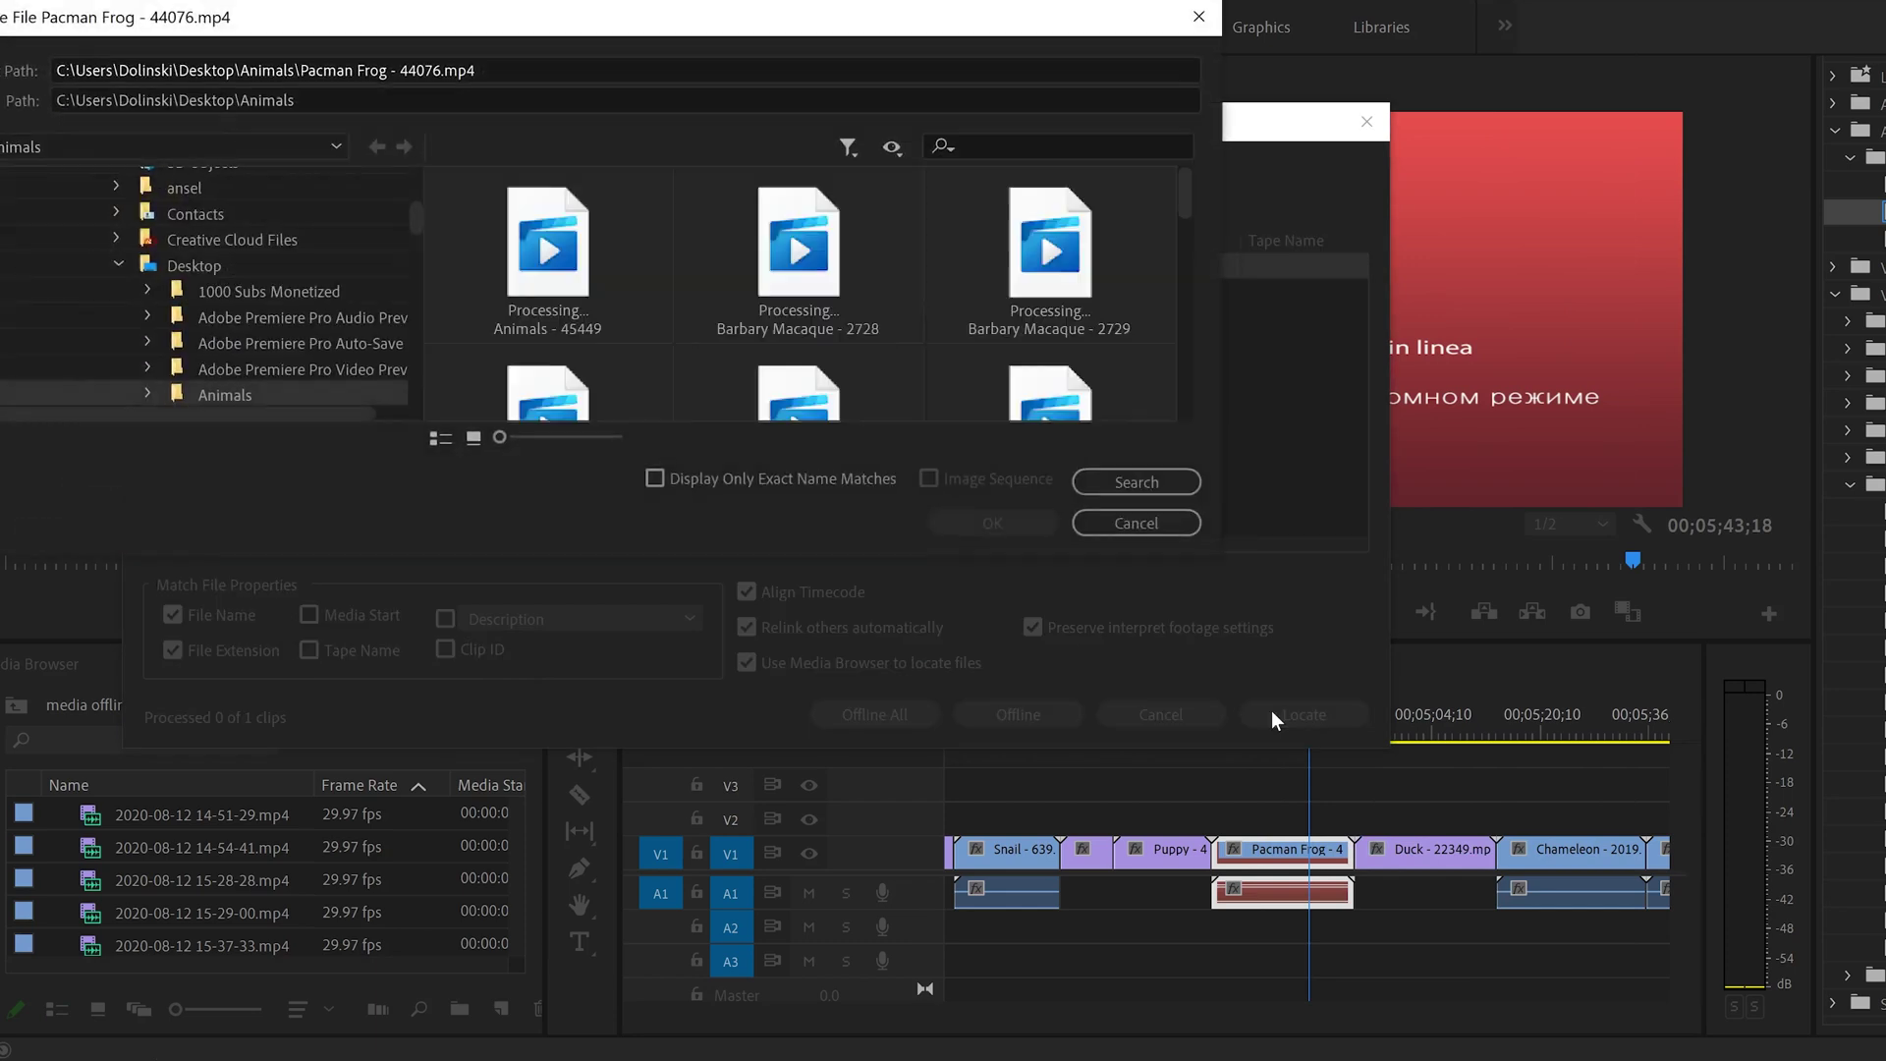
scroll(1025, 347, "down", 5)
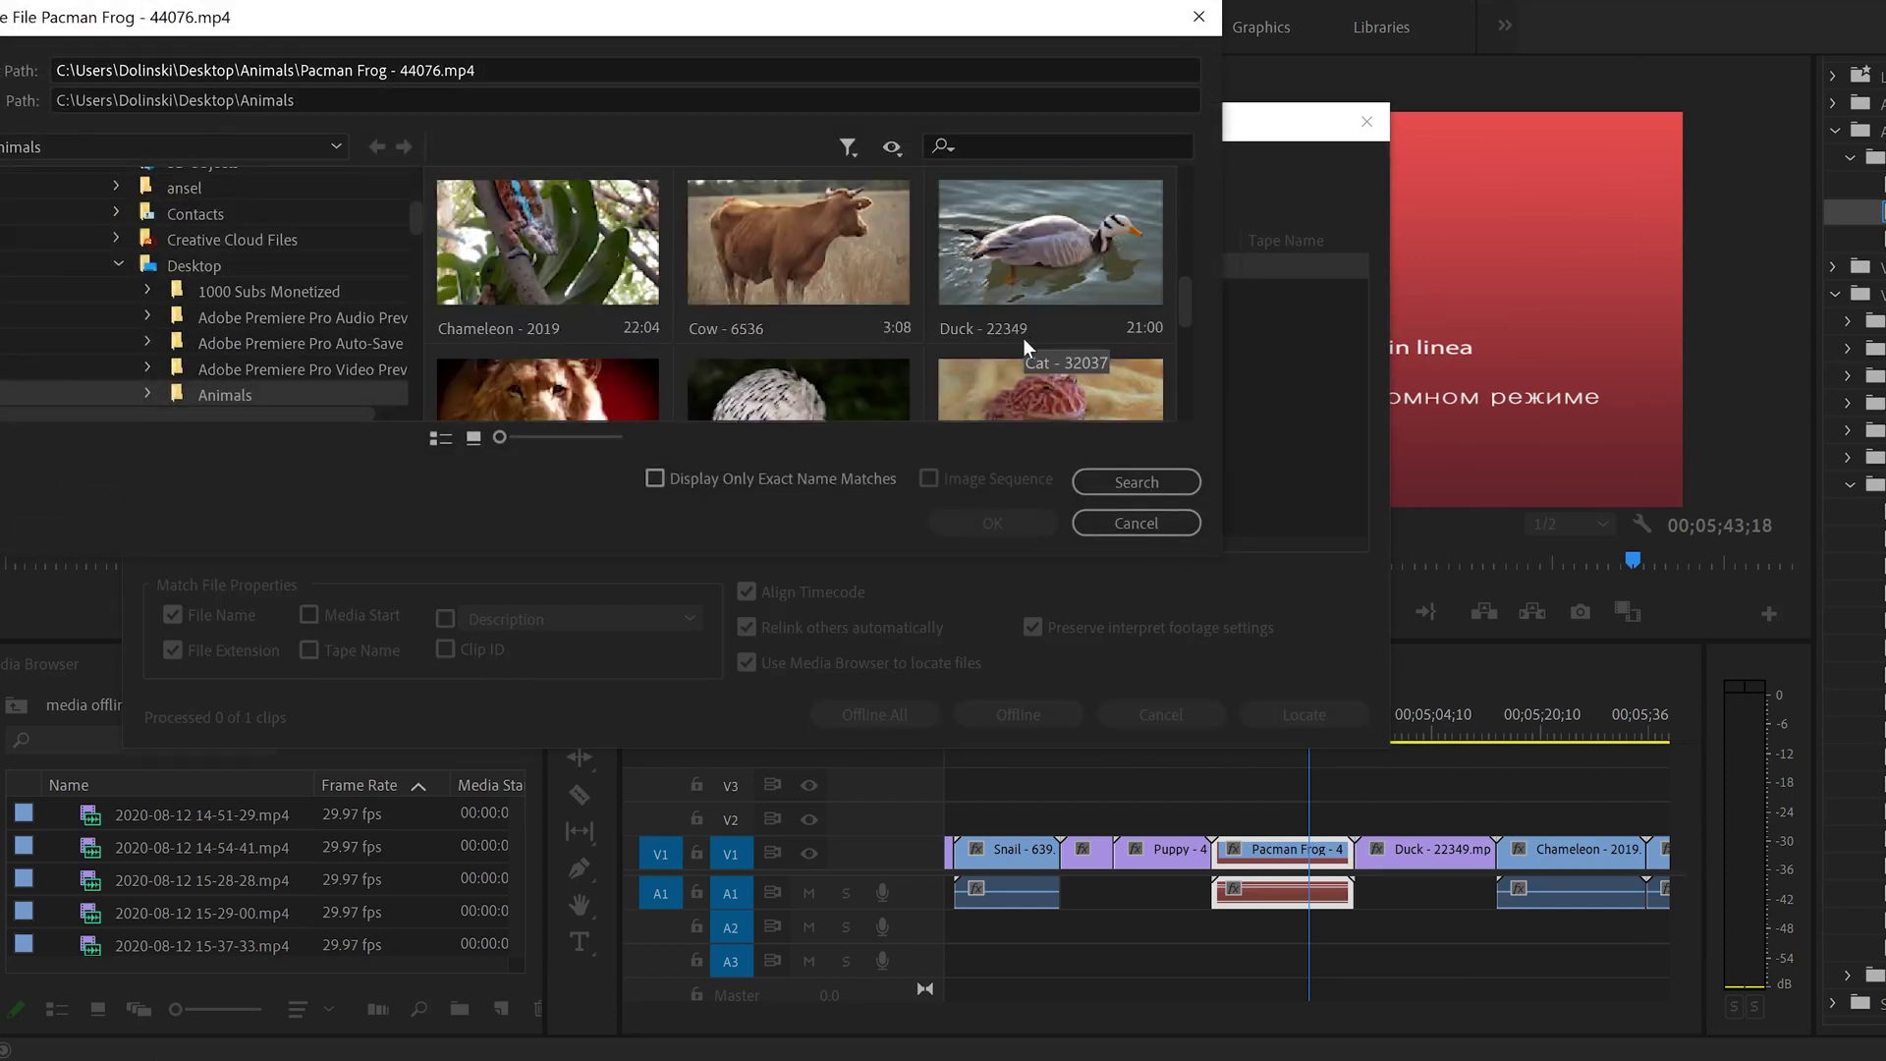
left_click(1029, 273)
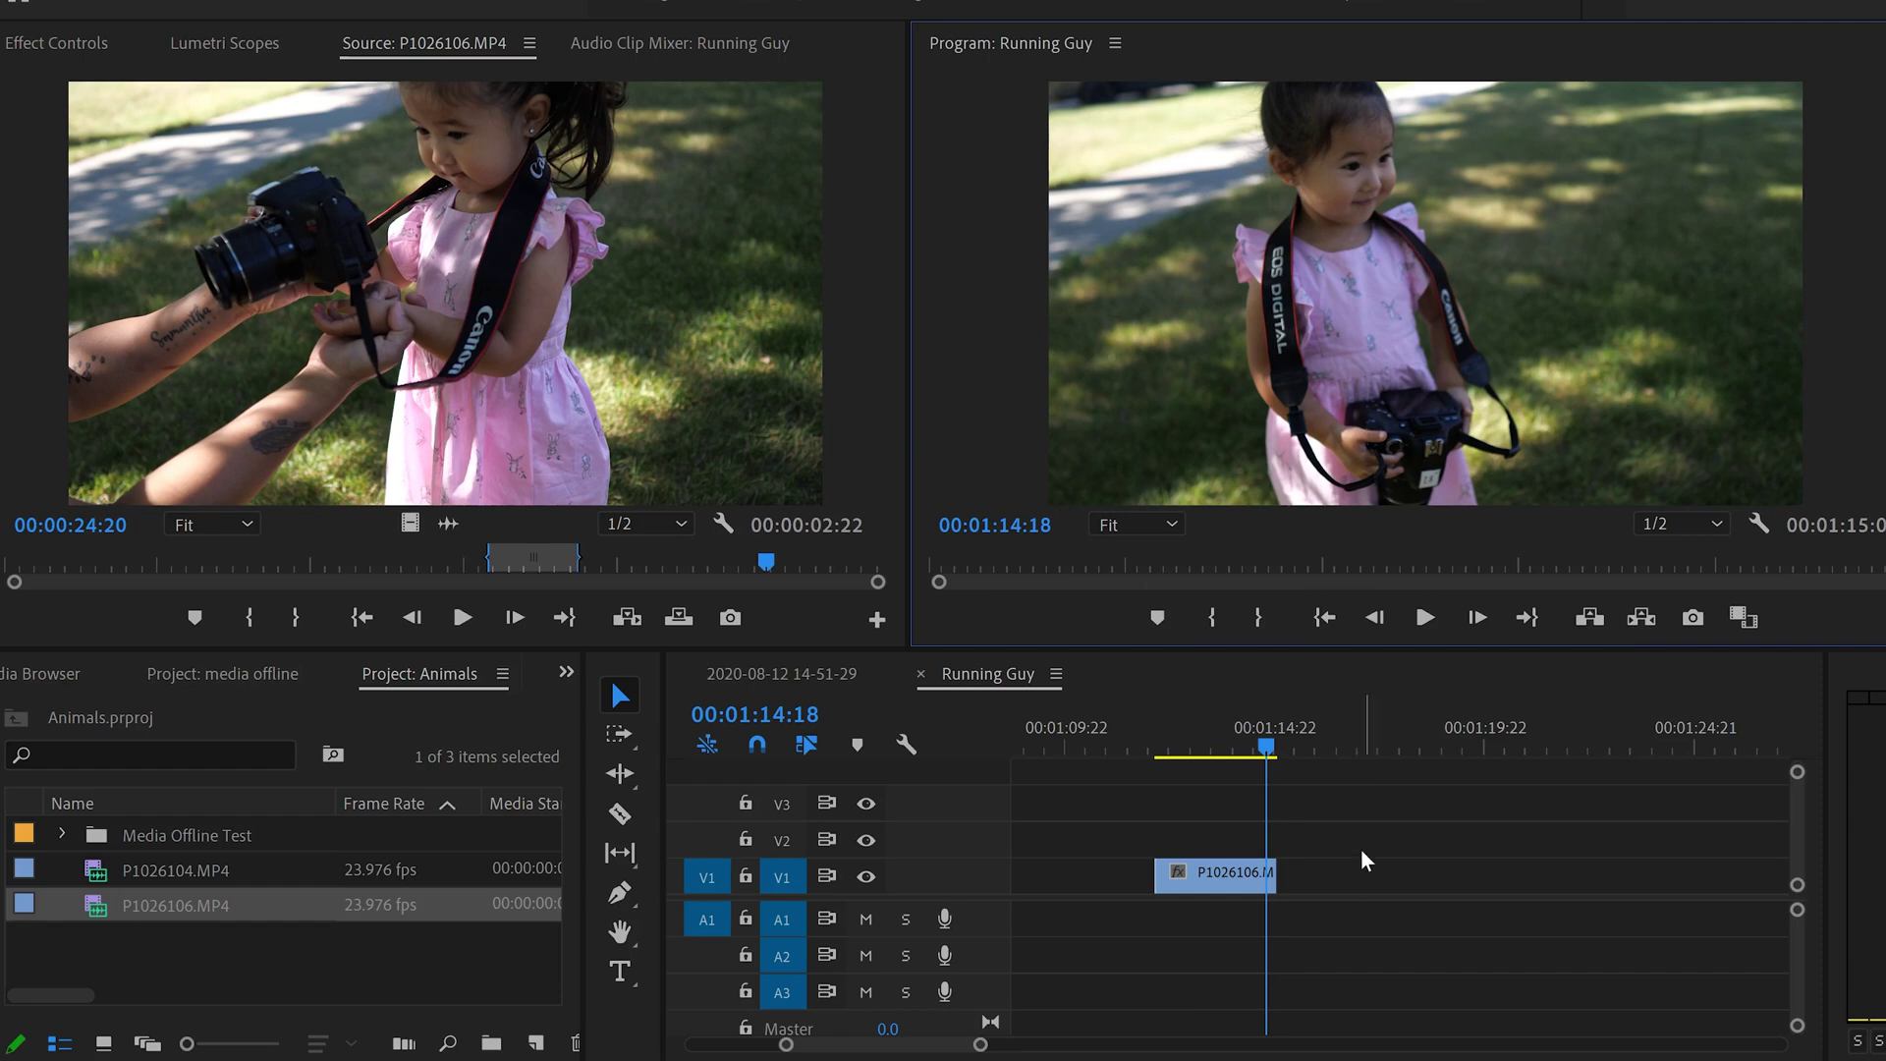
Close and reopen the Animals project, then locate the missing P1026104.MP4 from the Link Media dialog
left_click(1191, 746)
left_click(4, 0)
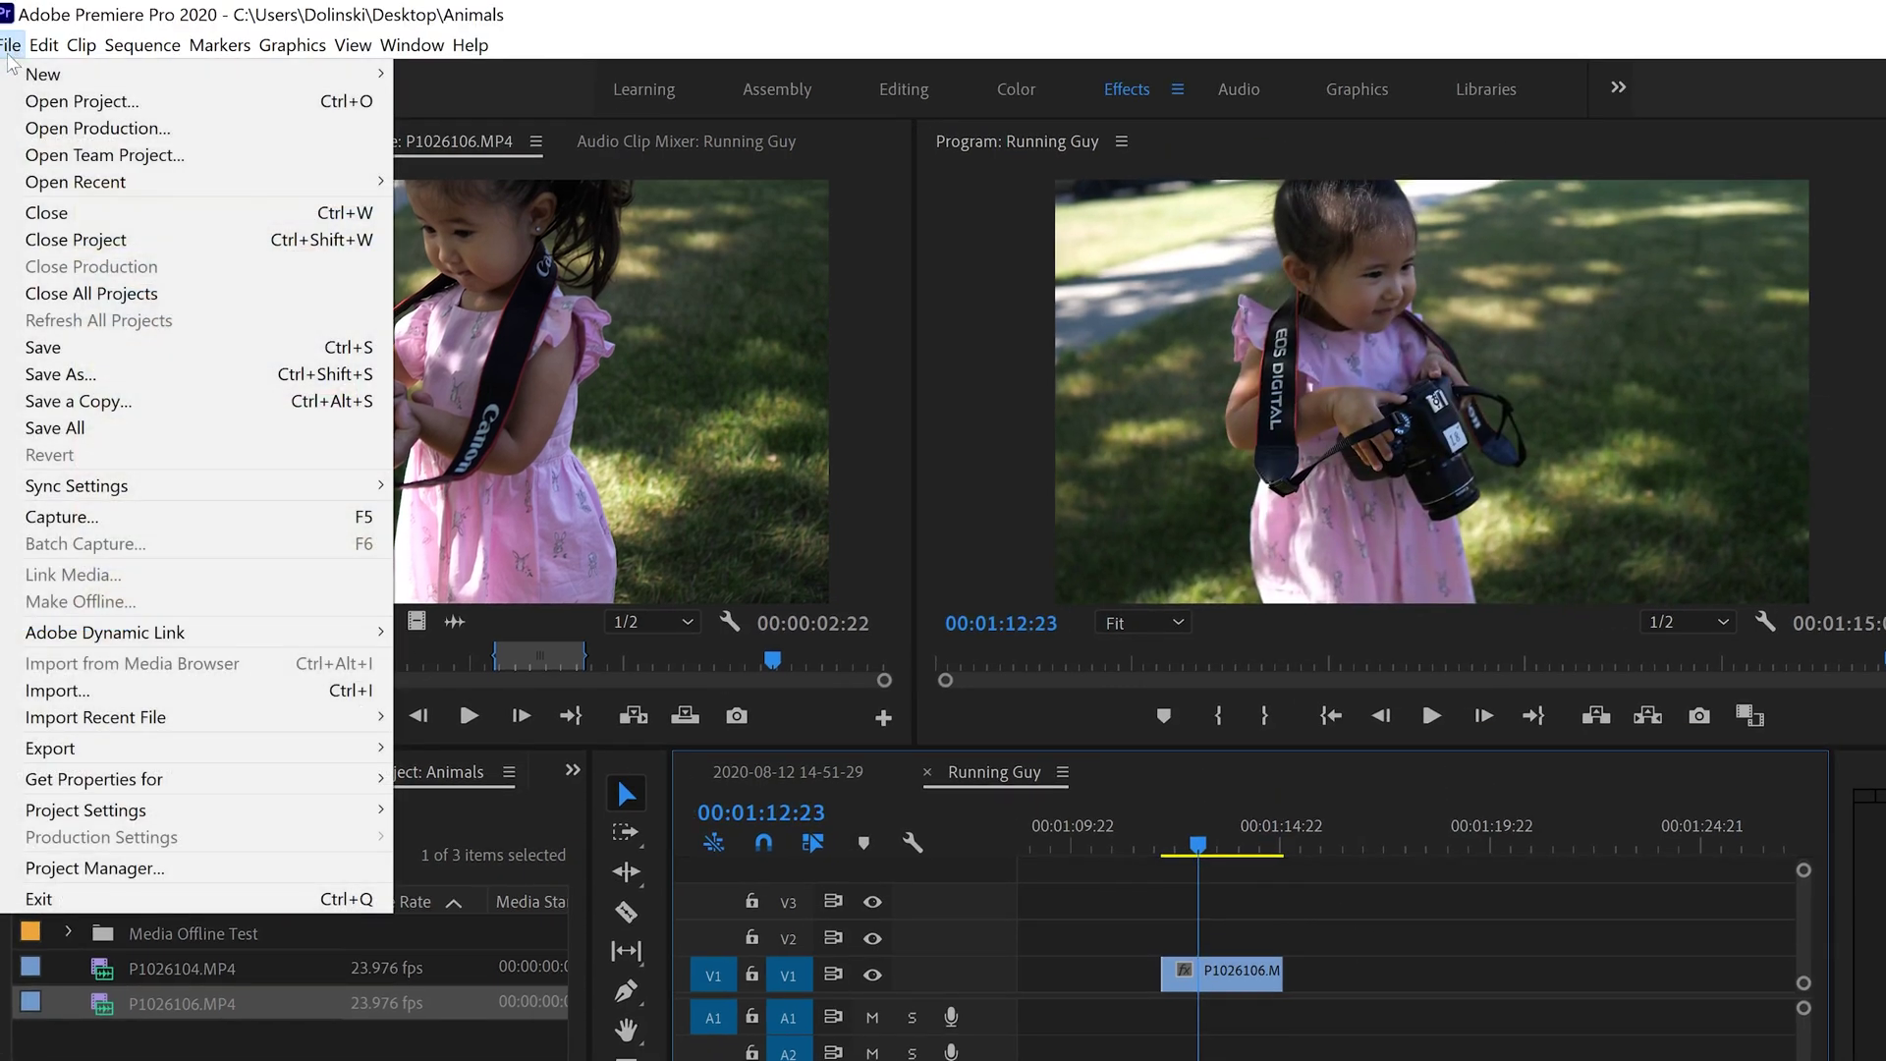
left_click(74, 239)
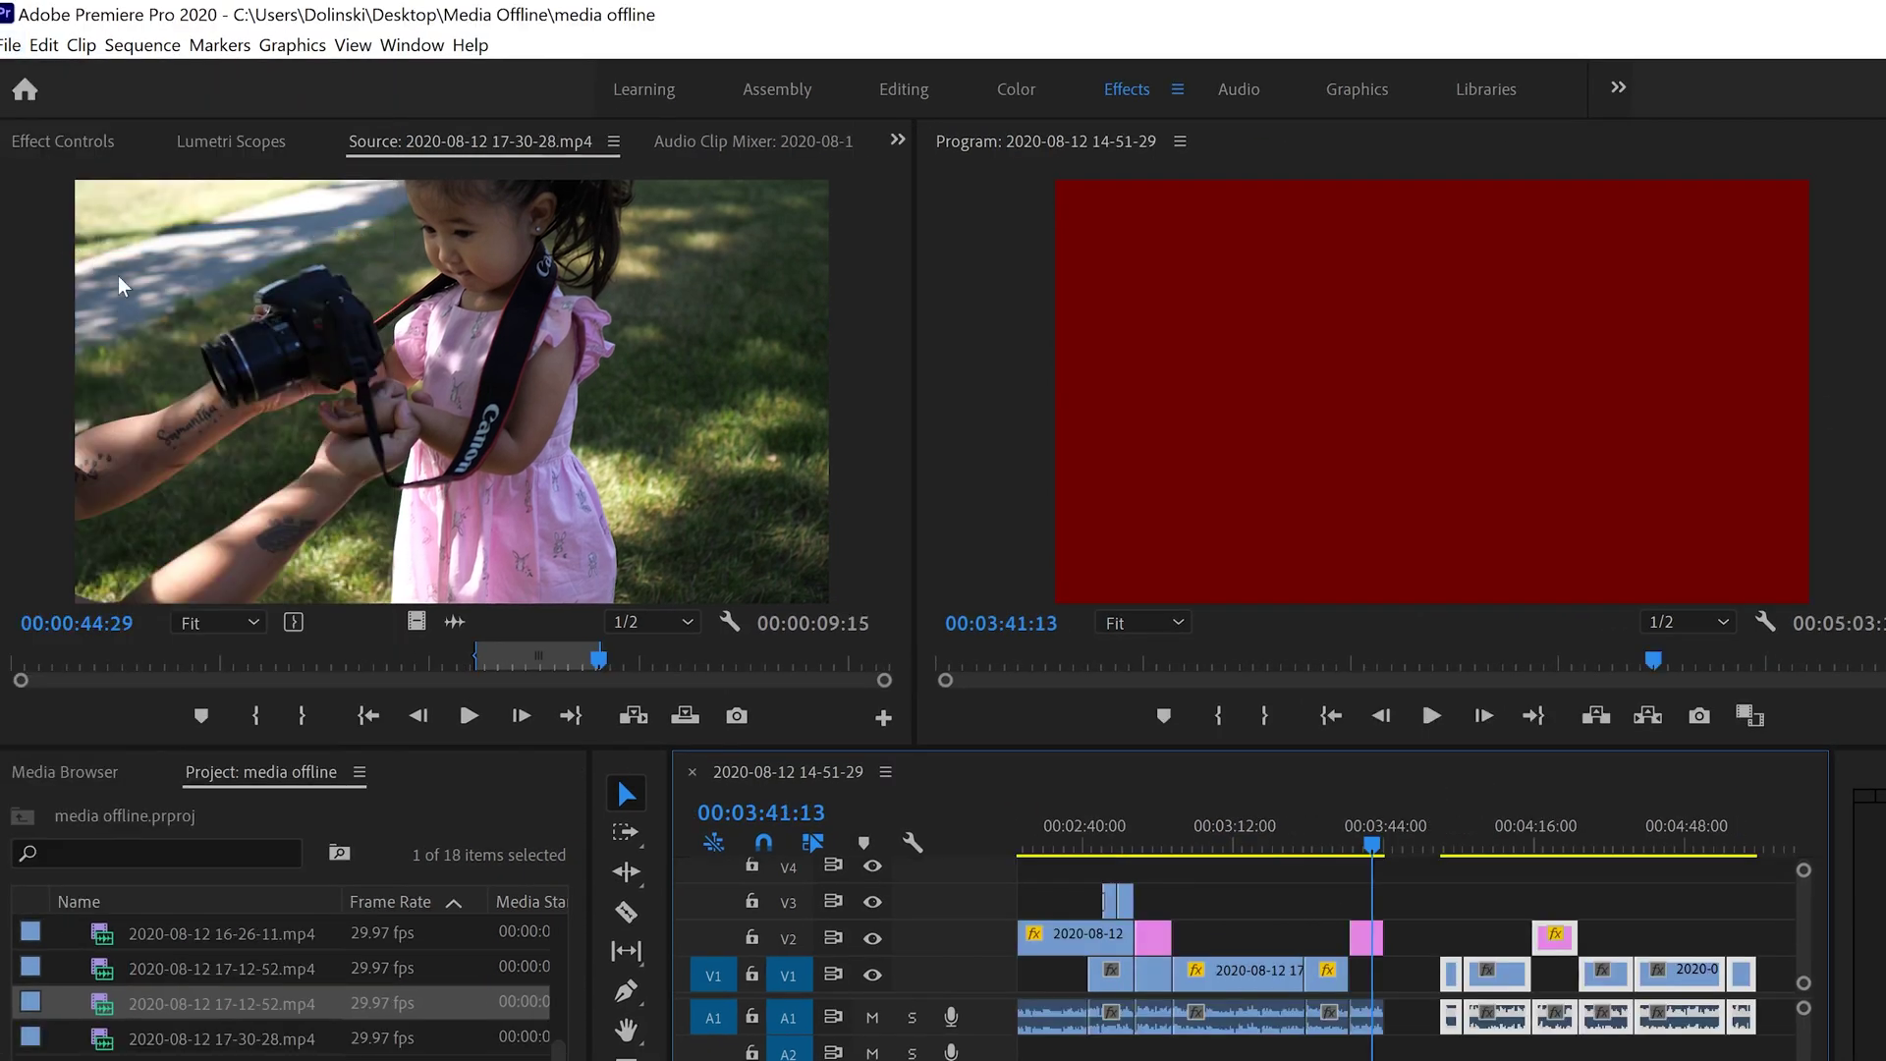
left_click(12, 45)
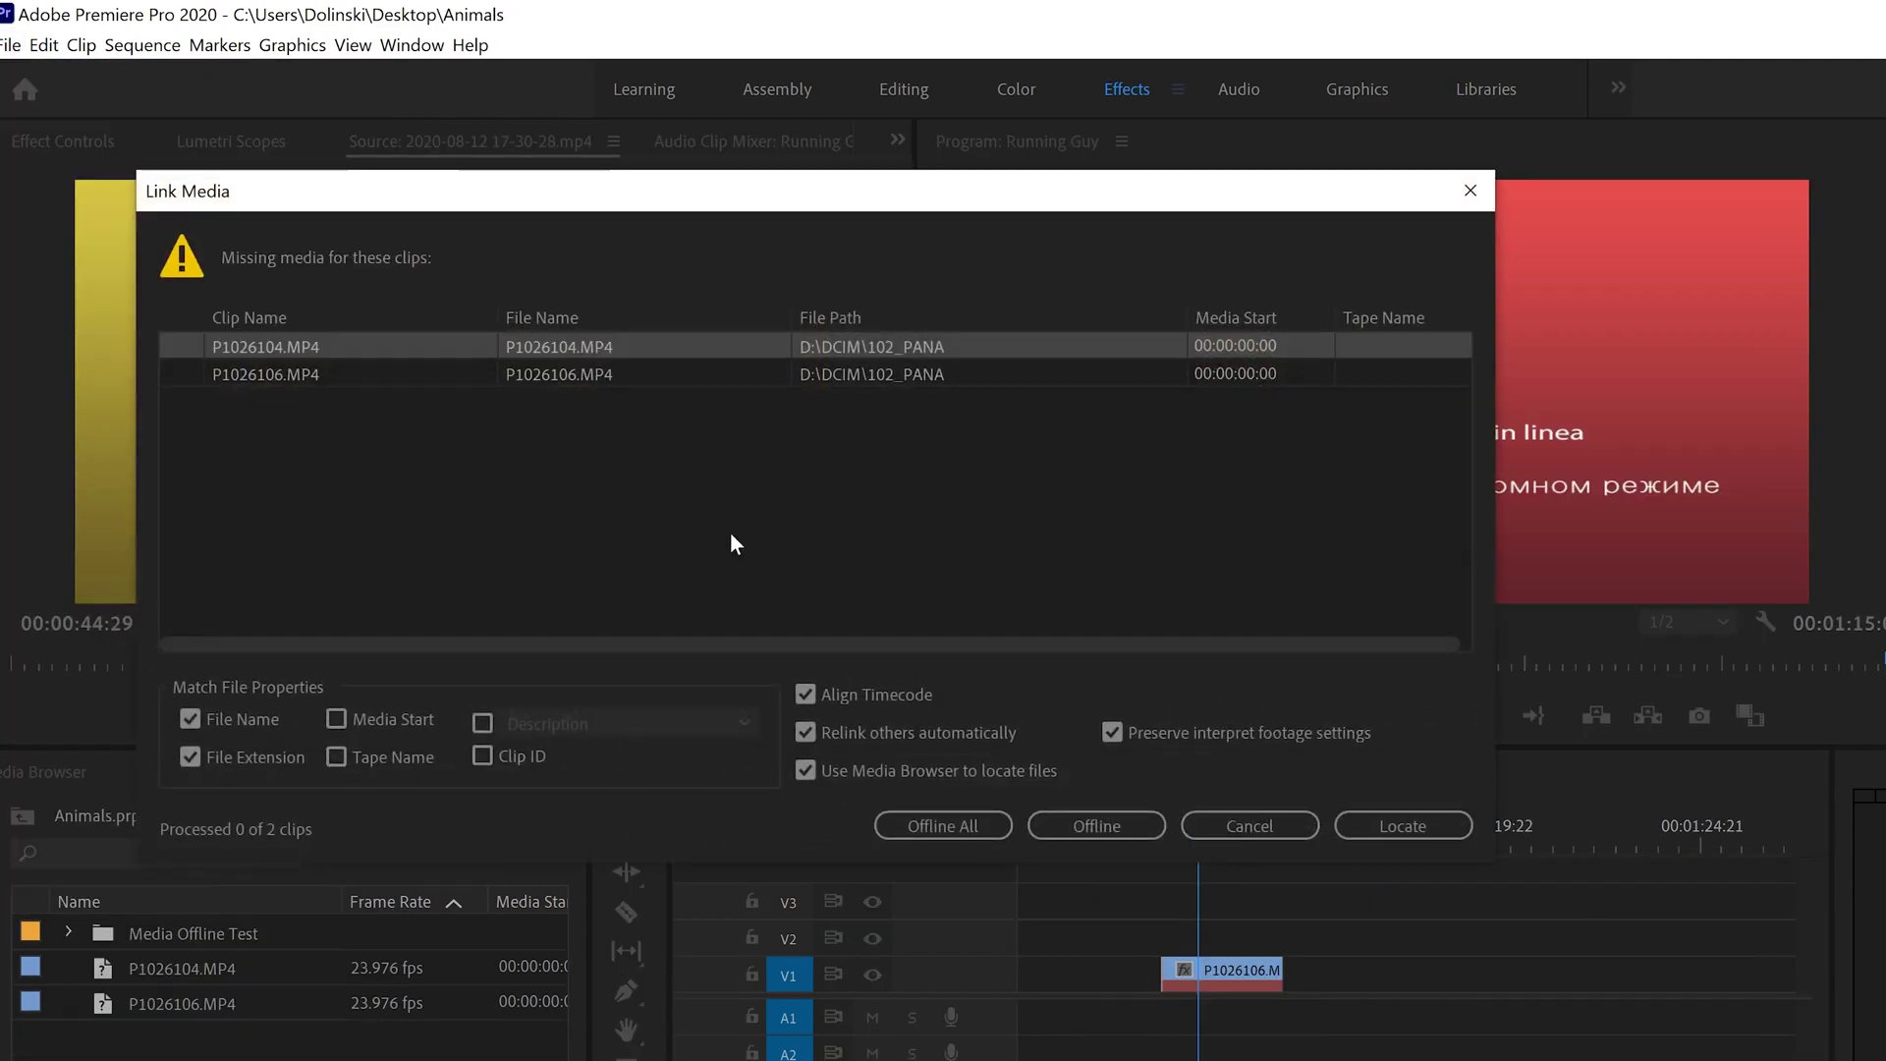
left_click_drag(532, 201, 635, 259)
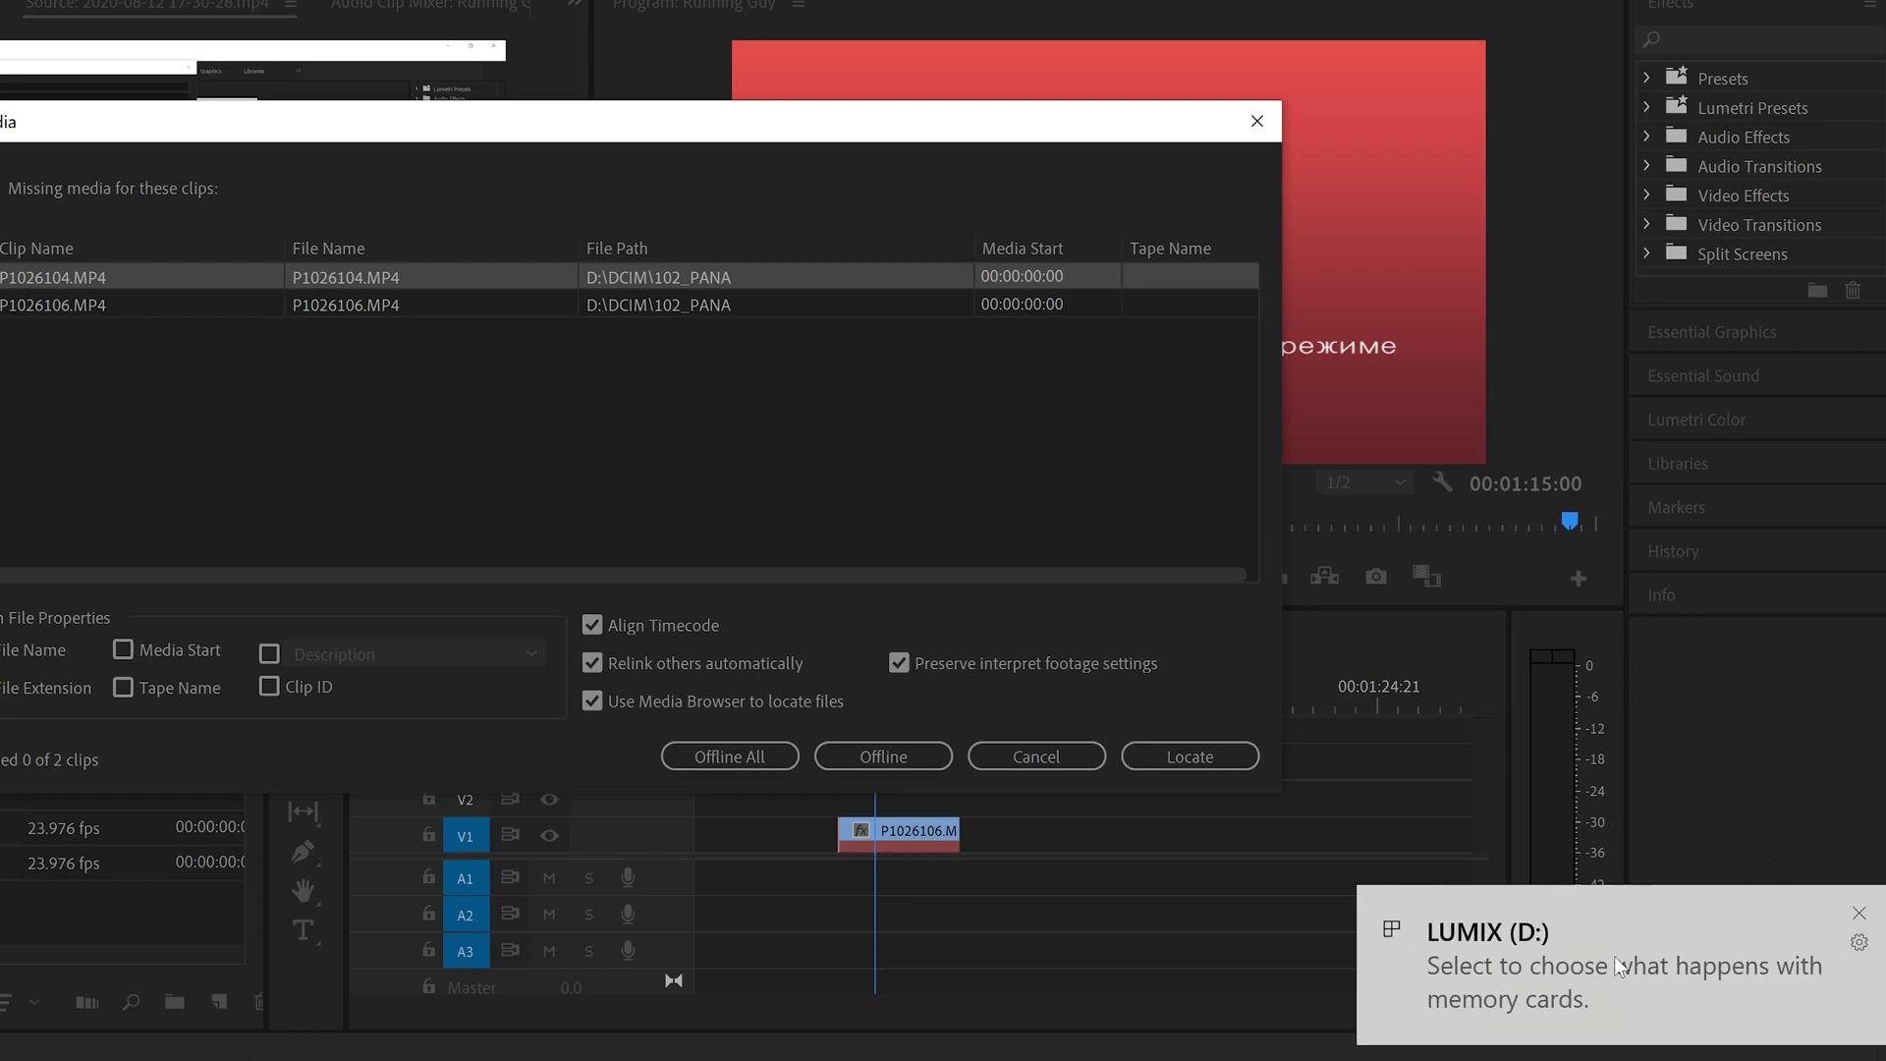
left_click(1182, 752)
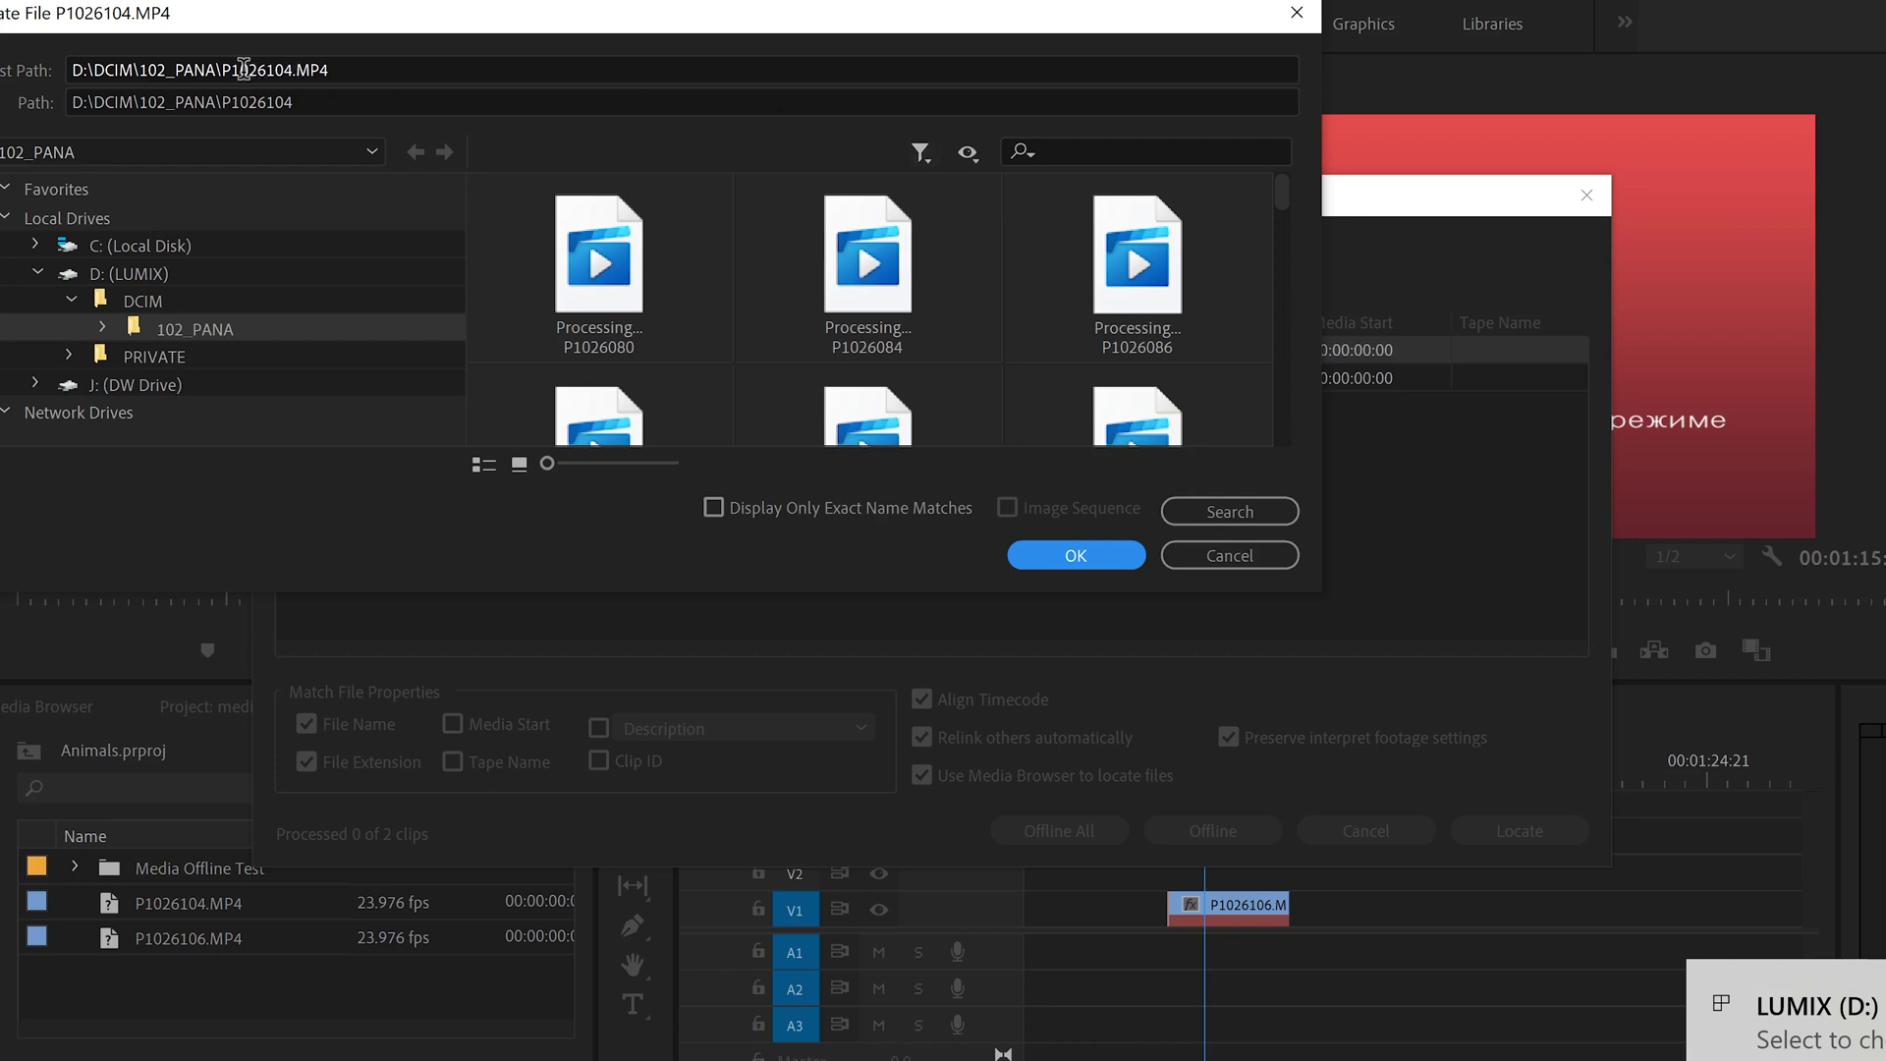
Confirm P1026104 in the LUMIX card's 102_PANA folder, then reopen Animals from Open Recent
left_click_drag(1281, 201, 1243, 302)
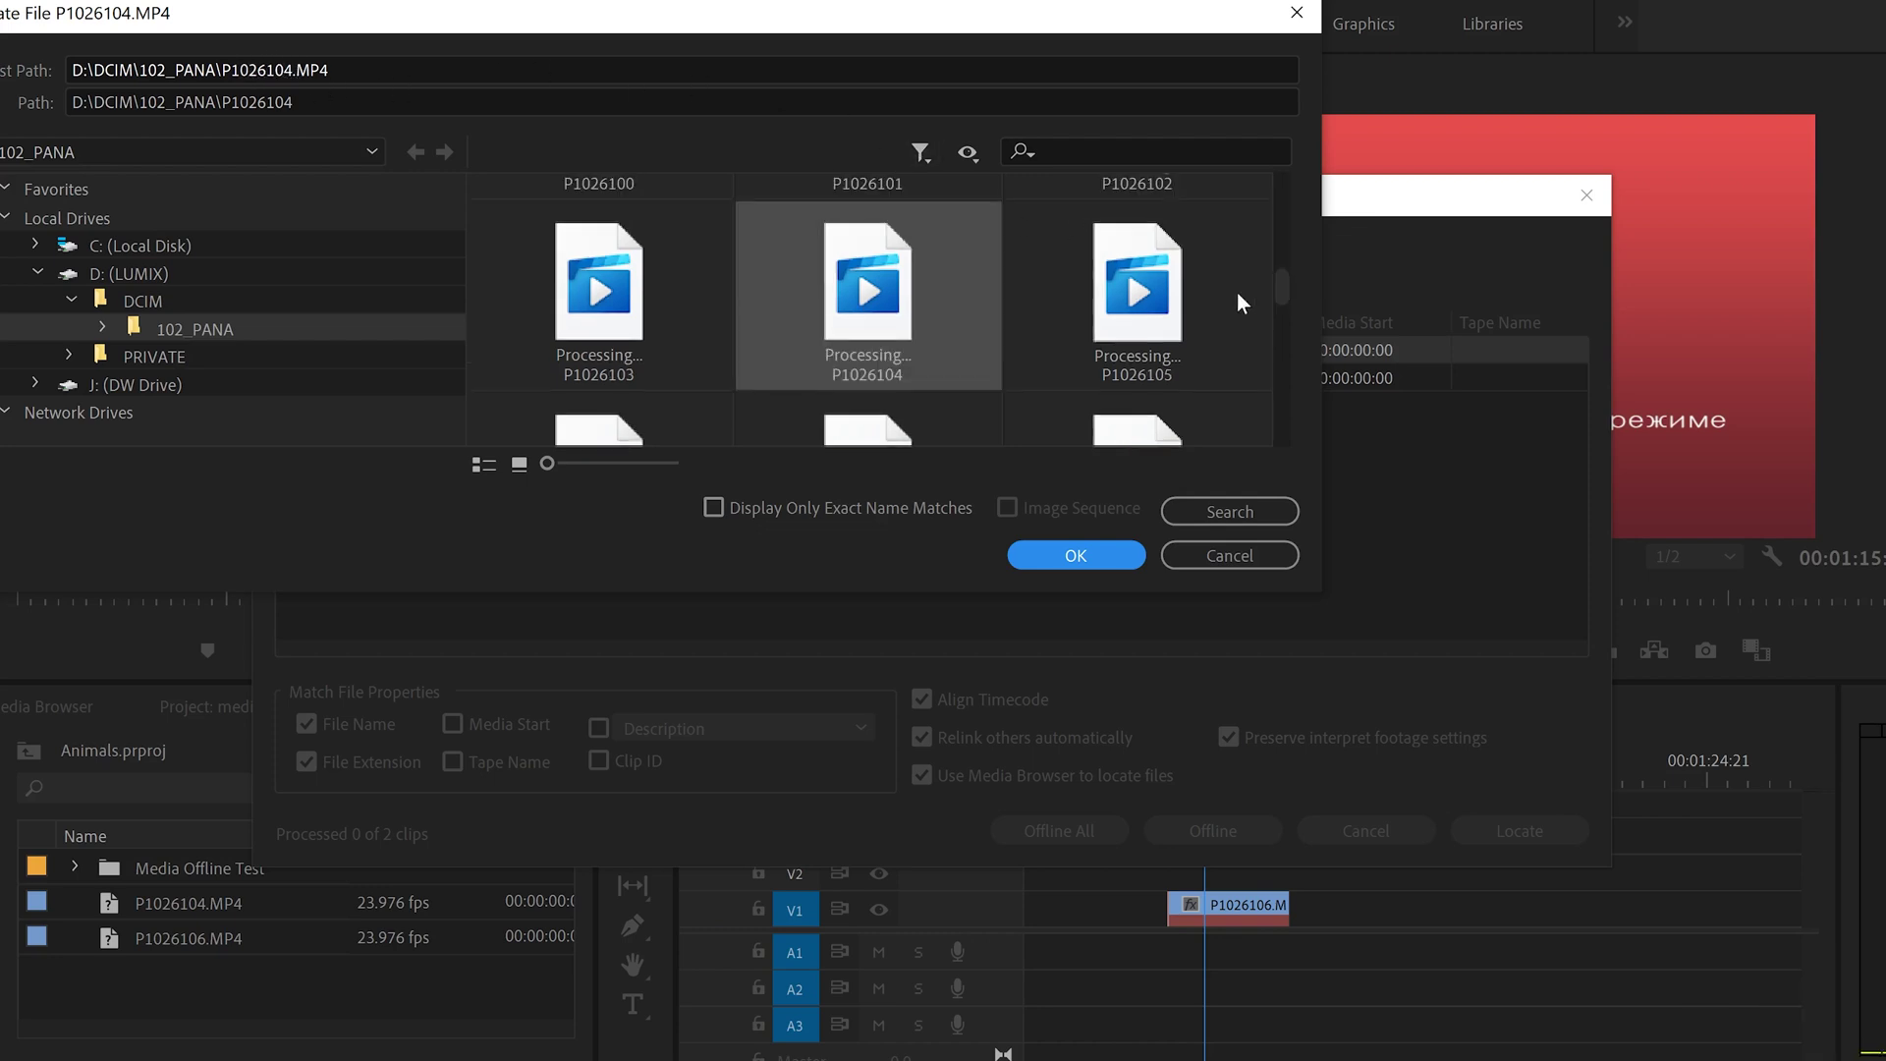
left_click(1067, 556)
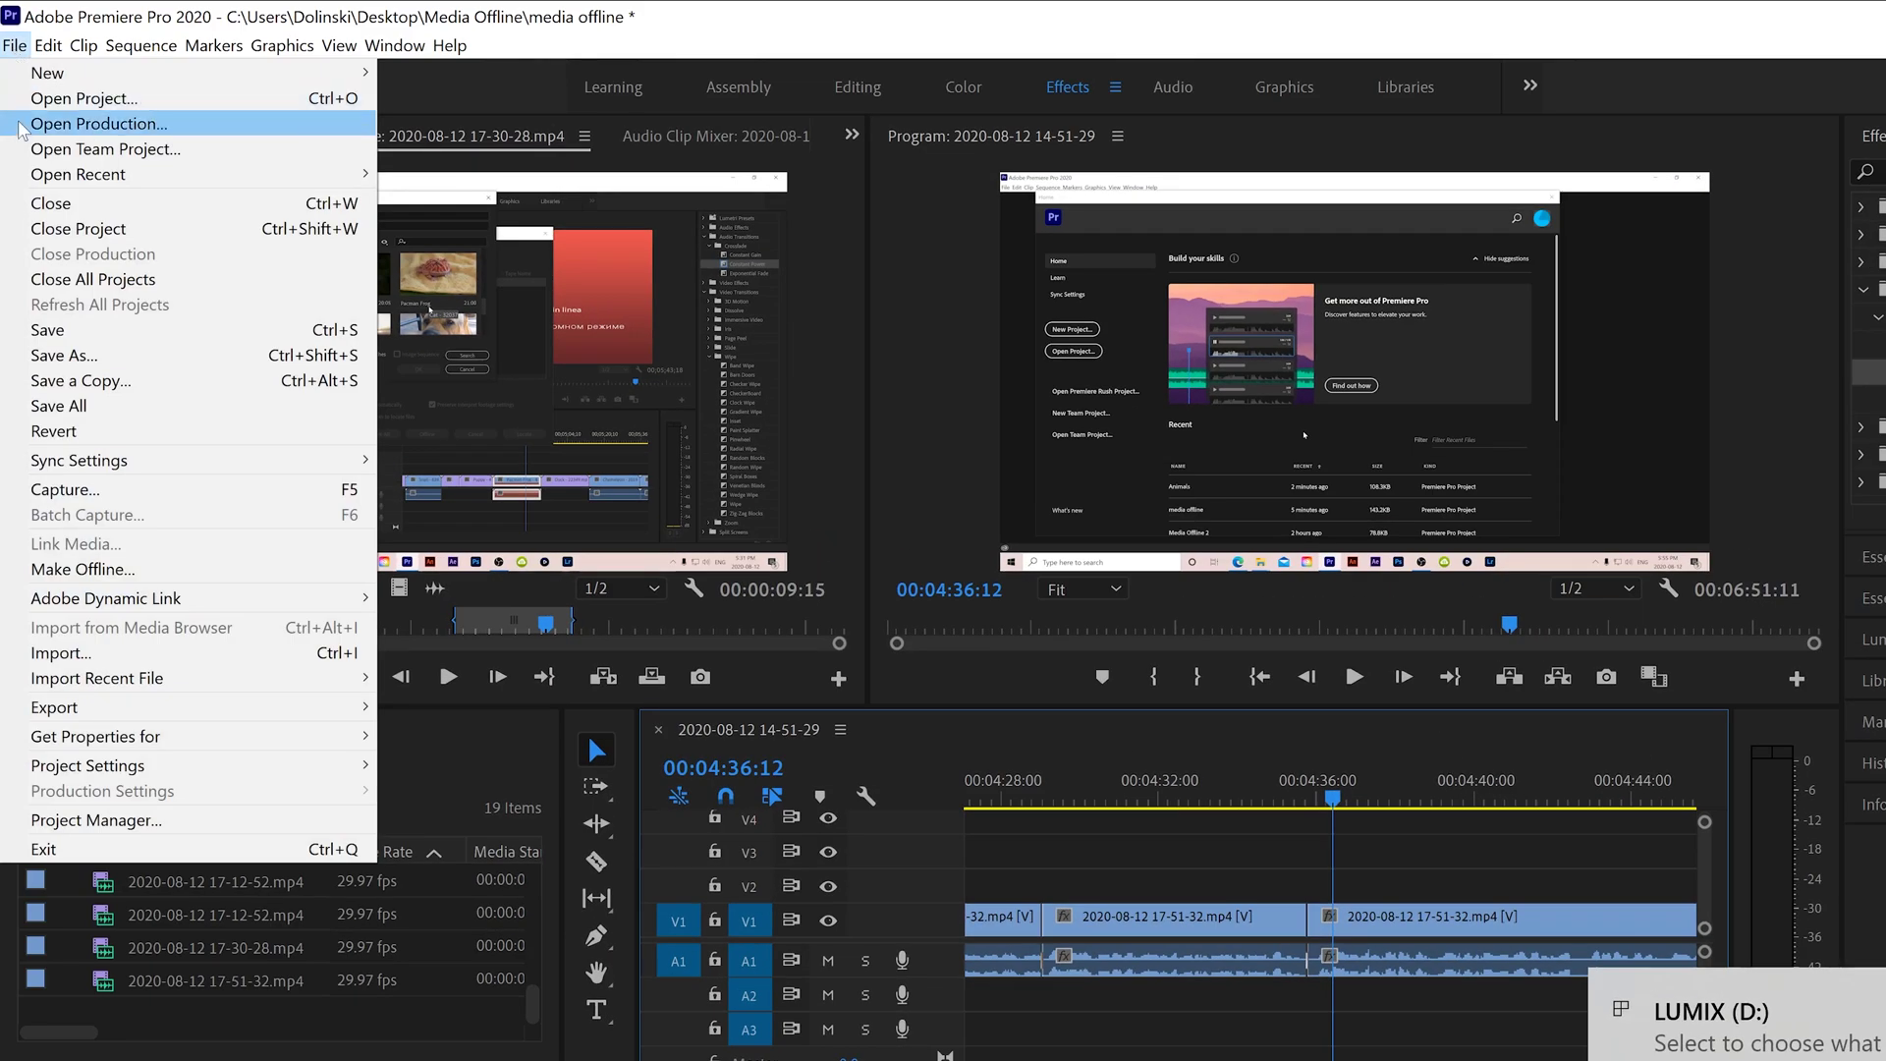
mouse_move(99, 177)
left_click(535, 173)
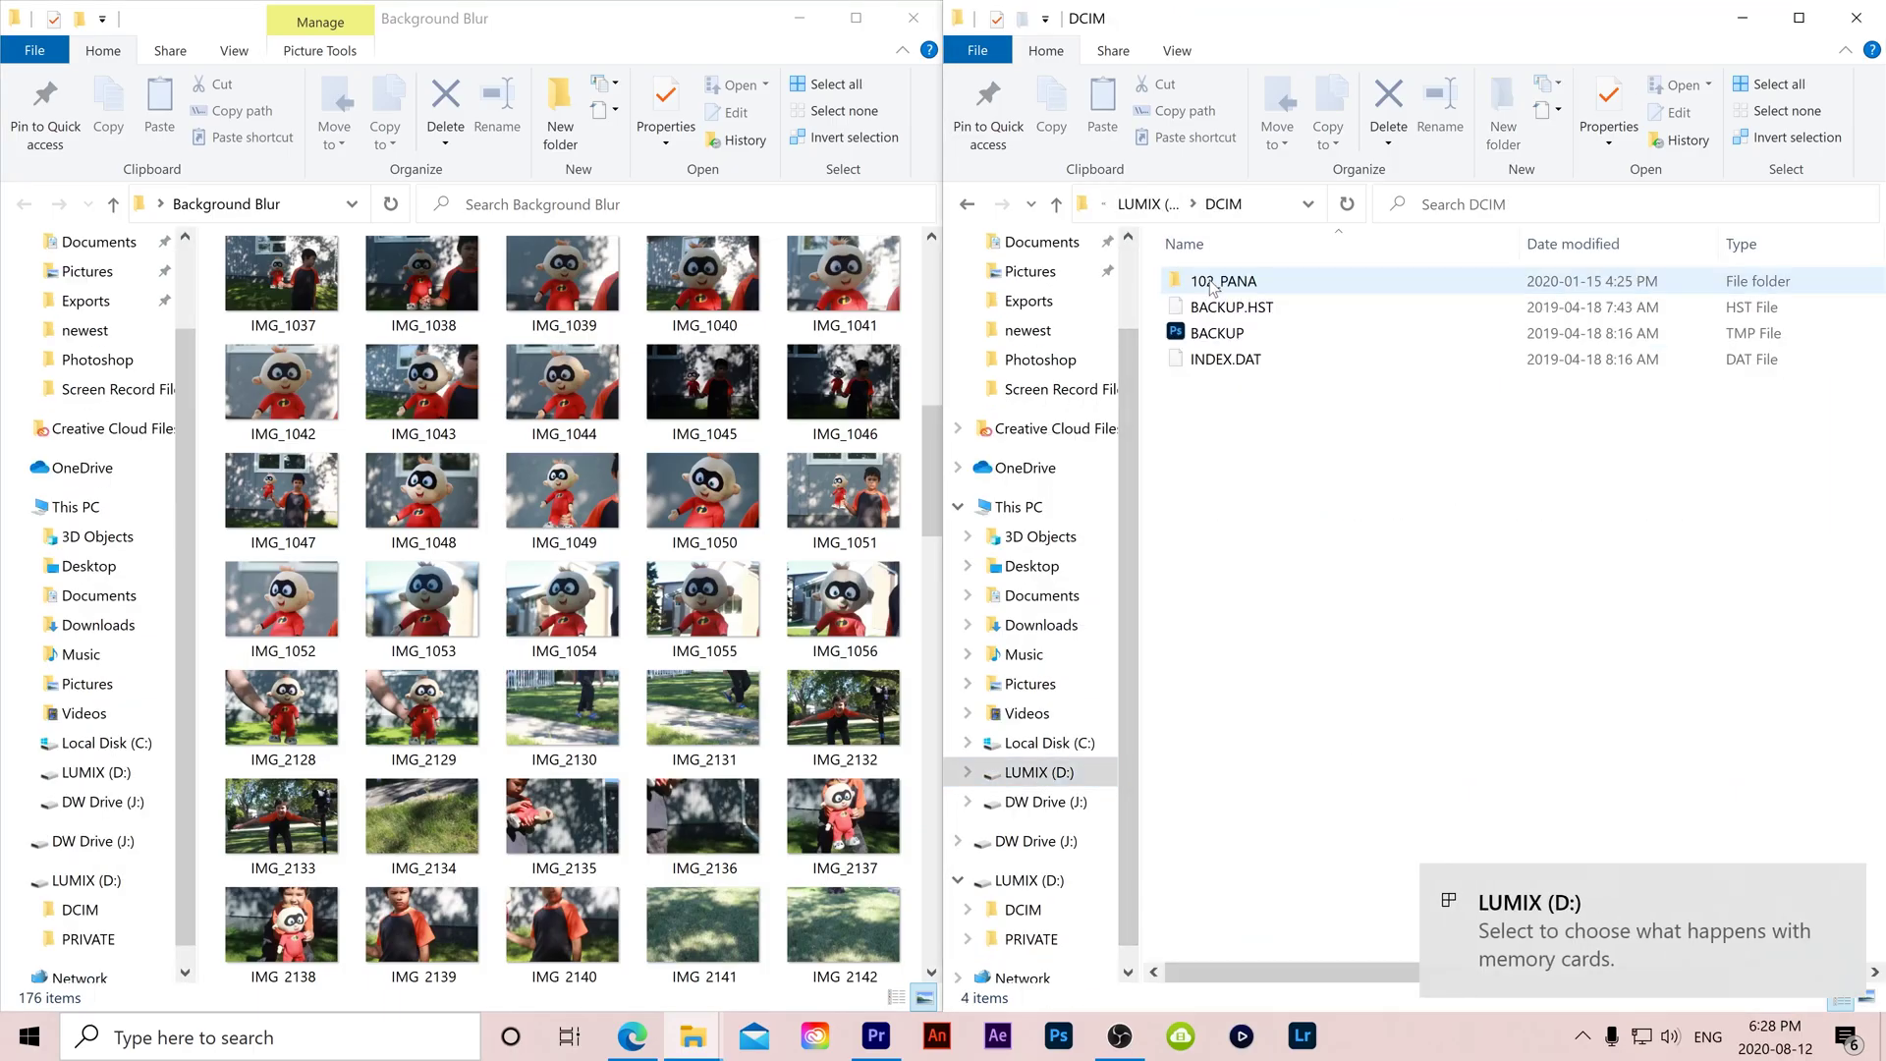
Copy P1026104 and P1026106 from D:\DCIM\102_PANA into the Background Blur folder
double_click(1212, 282)
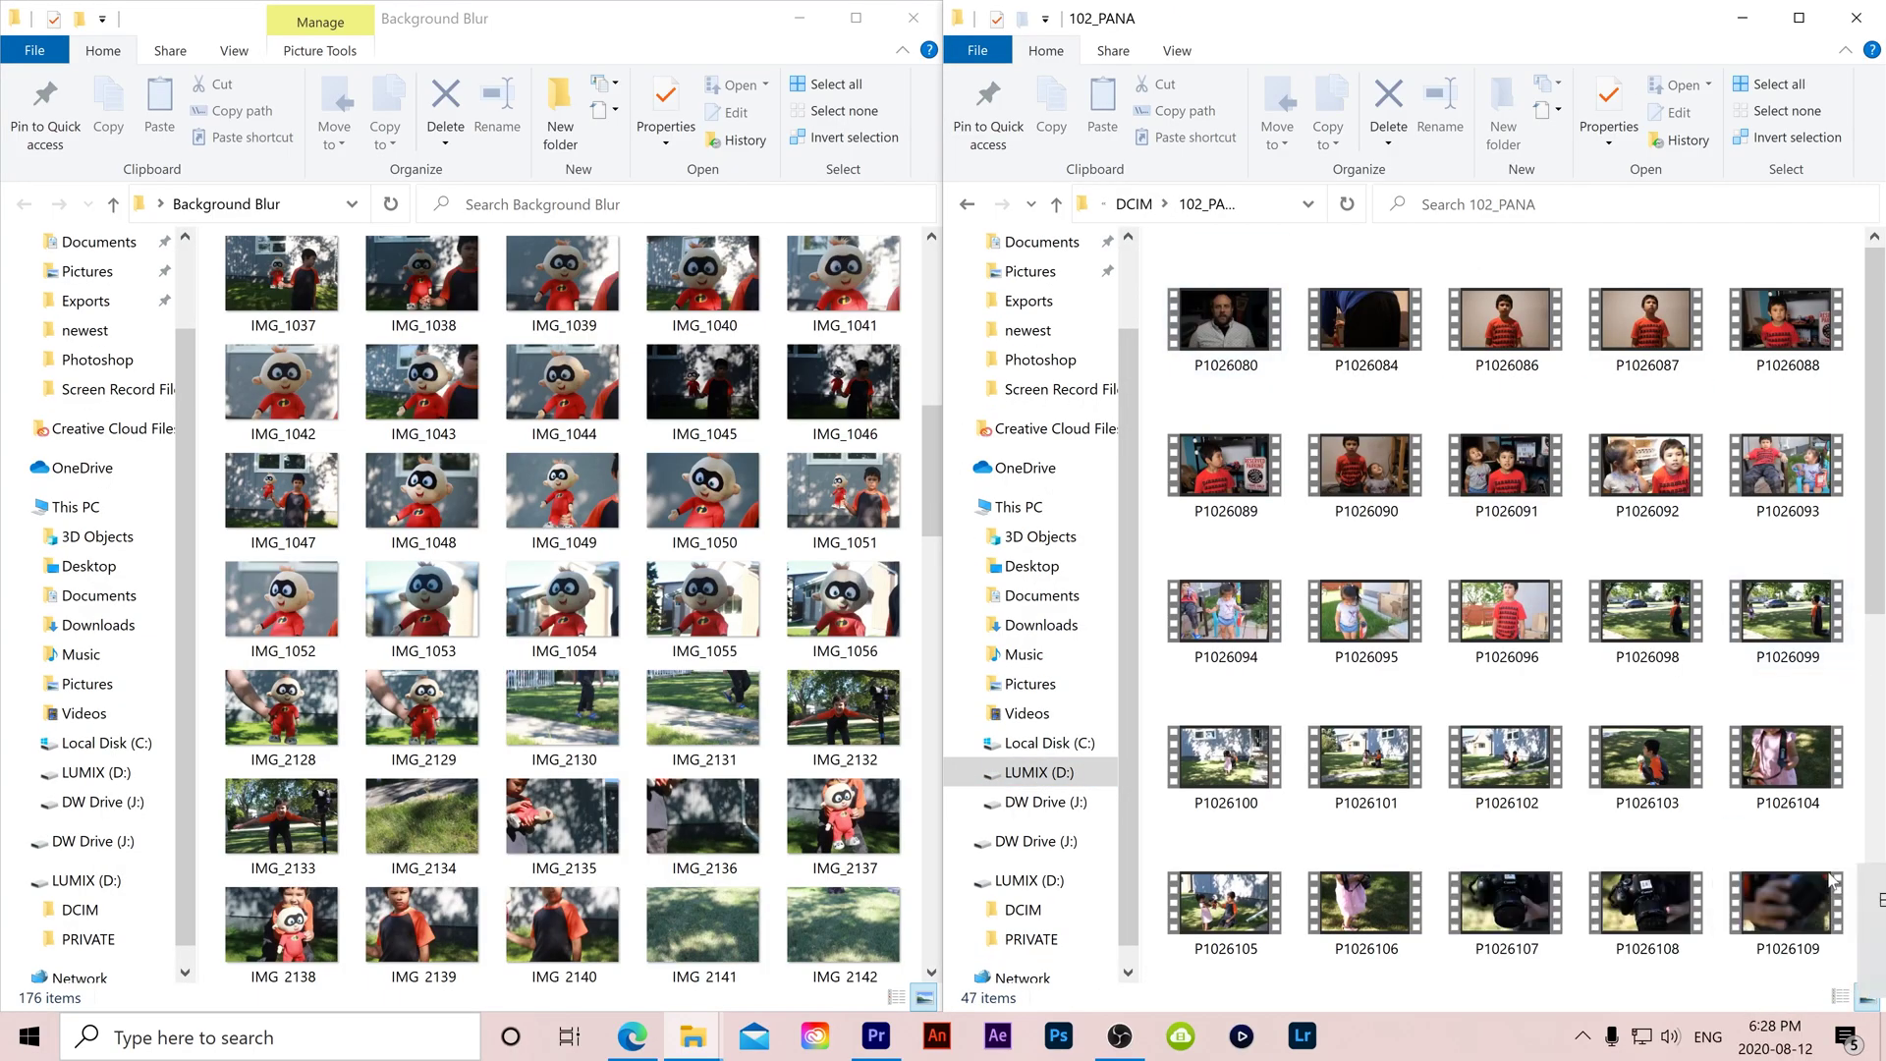
left_click(1782, 764)
left_click(1365, 904, "ctrl")
left_click_drag(1365, 904, 655, 681)
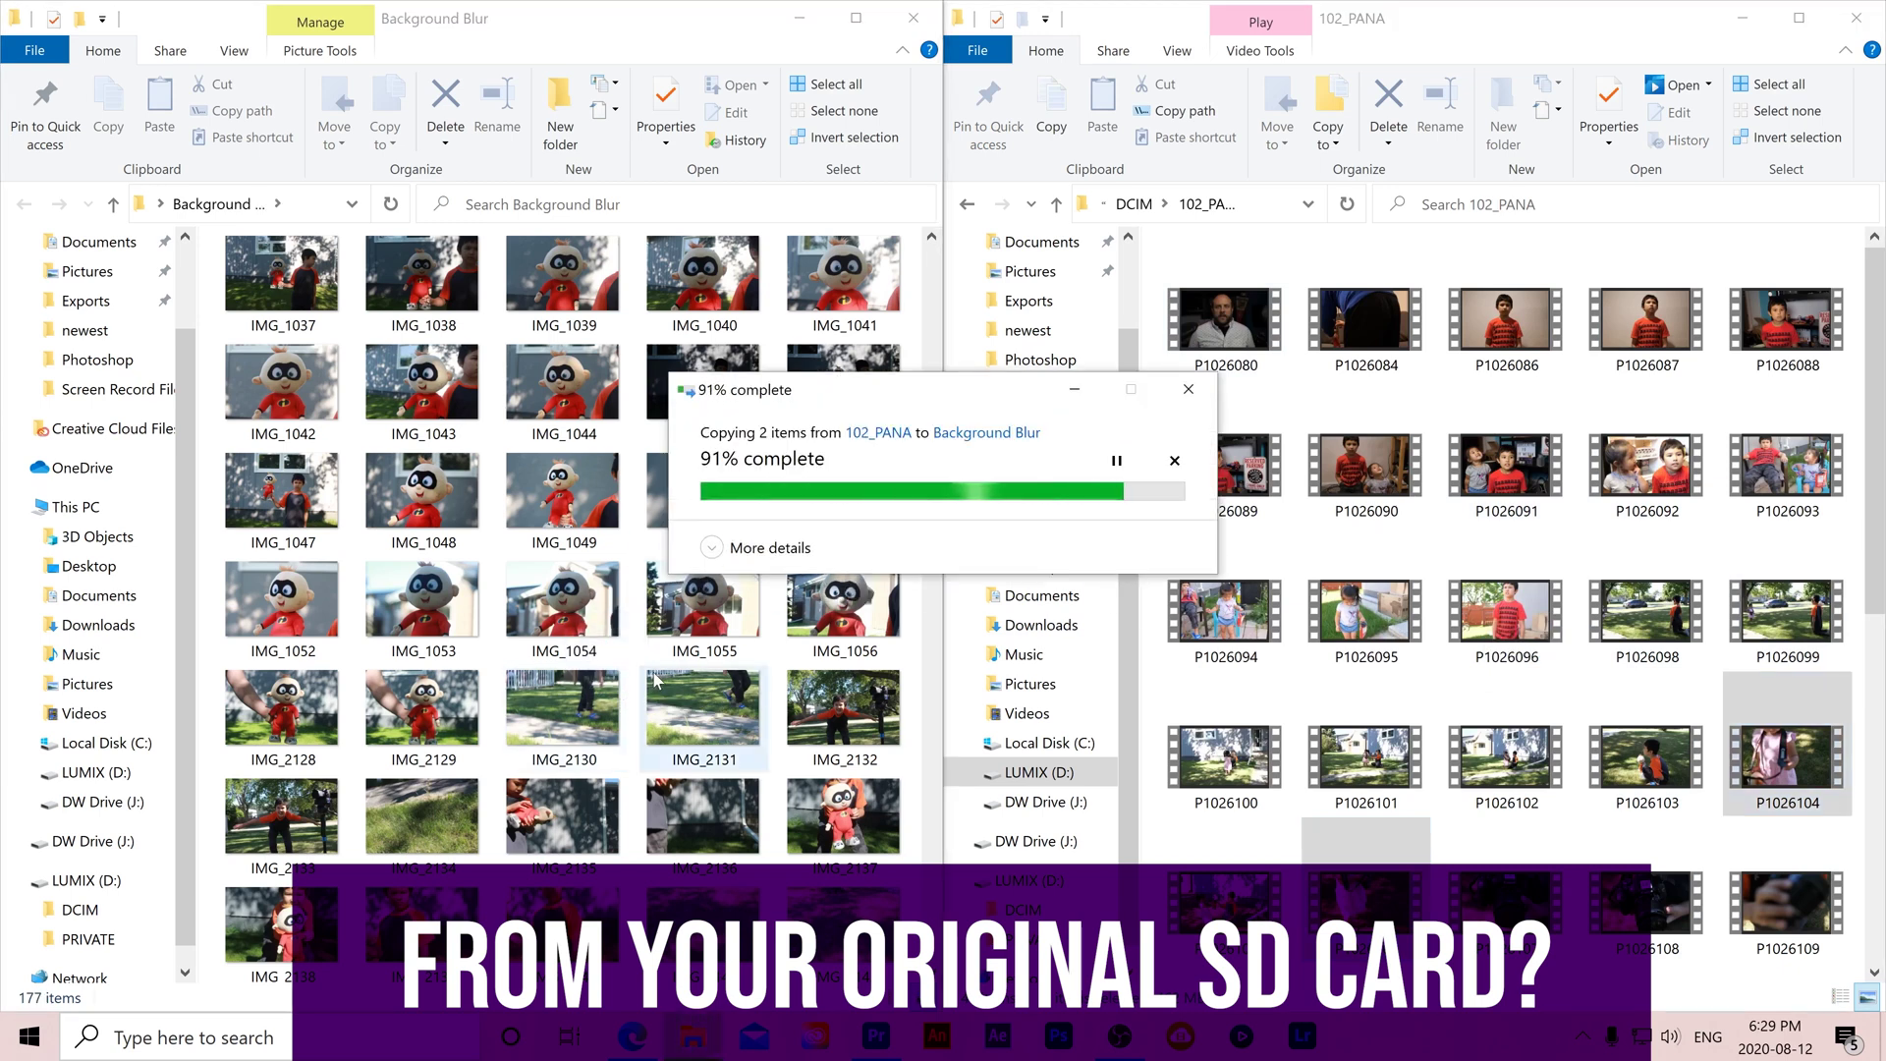
Relink the offline P1026106 clip to its copy in Desktop > Background Blur
left_click(877, 1036)
right_click(1043, 847)
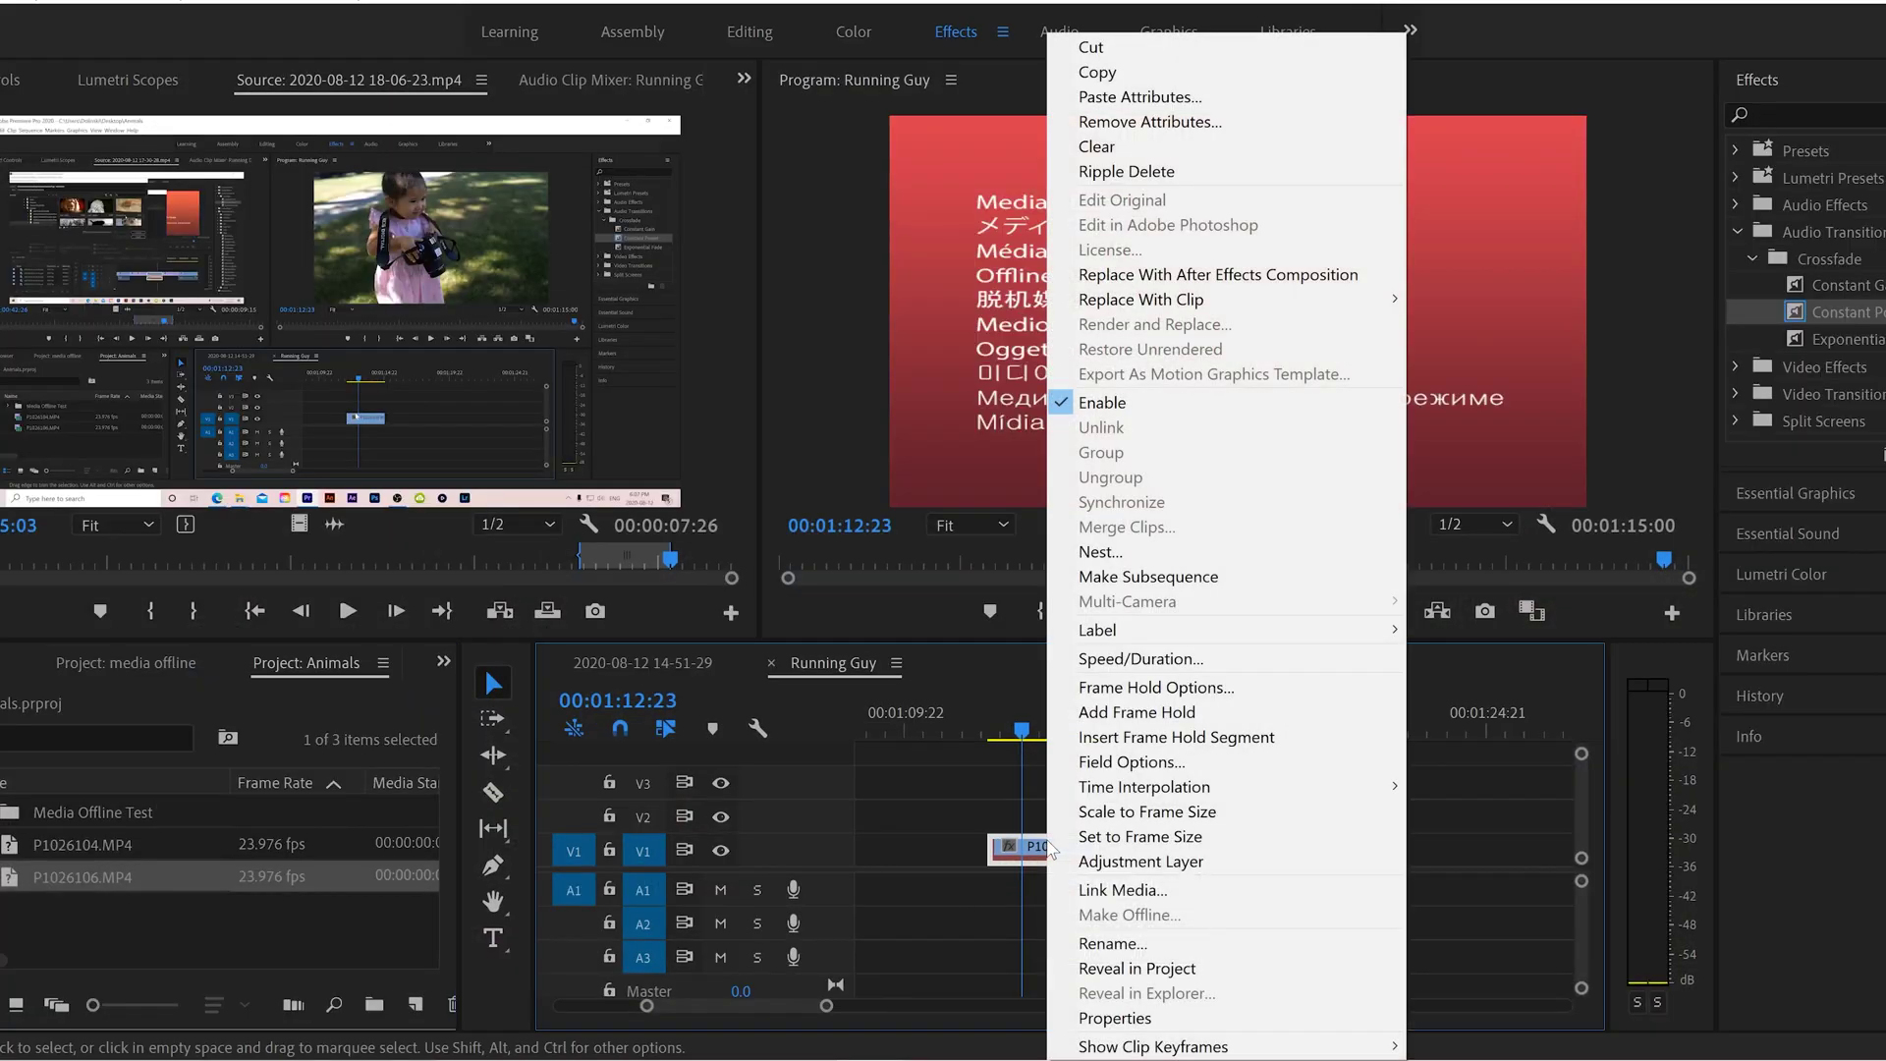
left_click(1116, 889)
left_click(1210, 713)
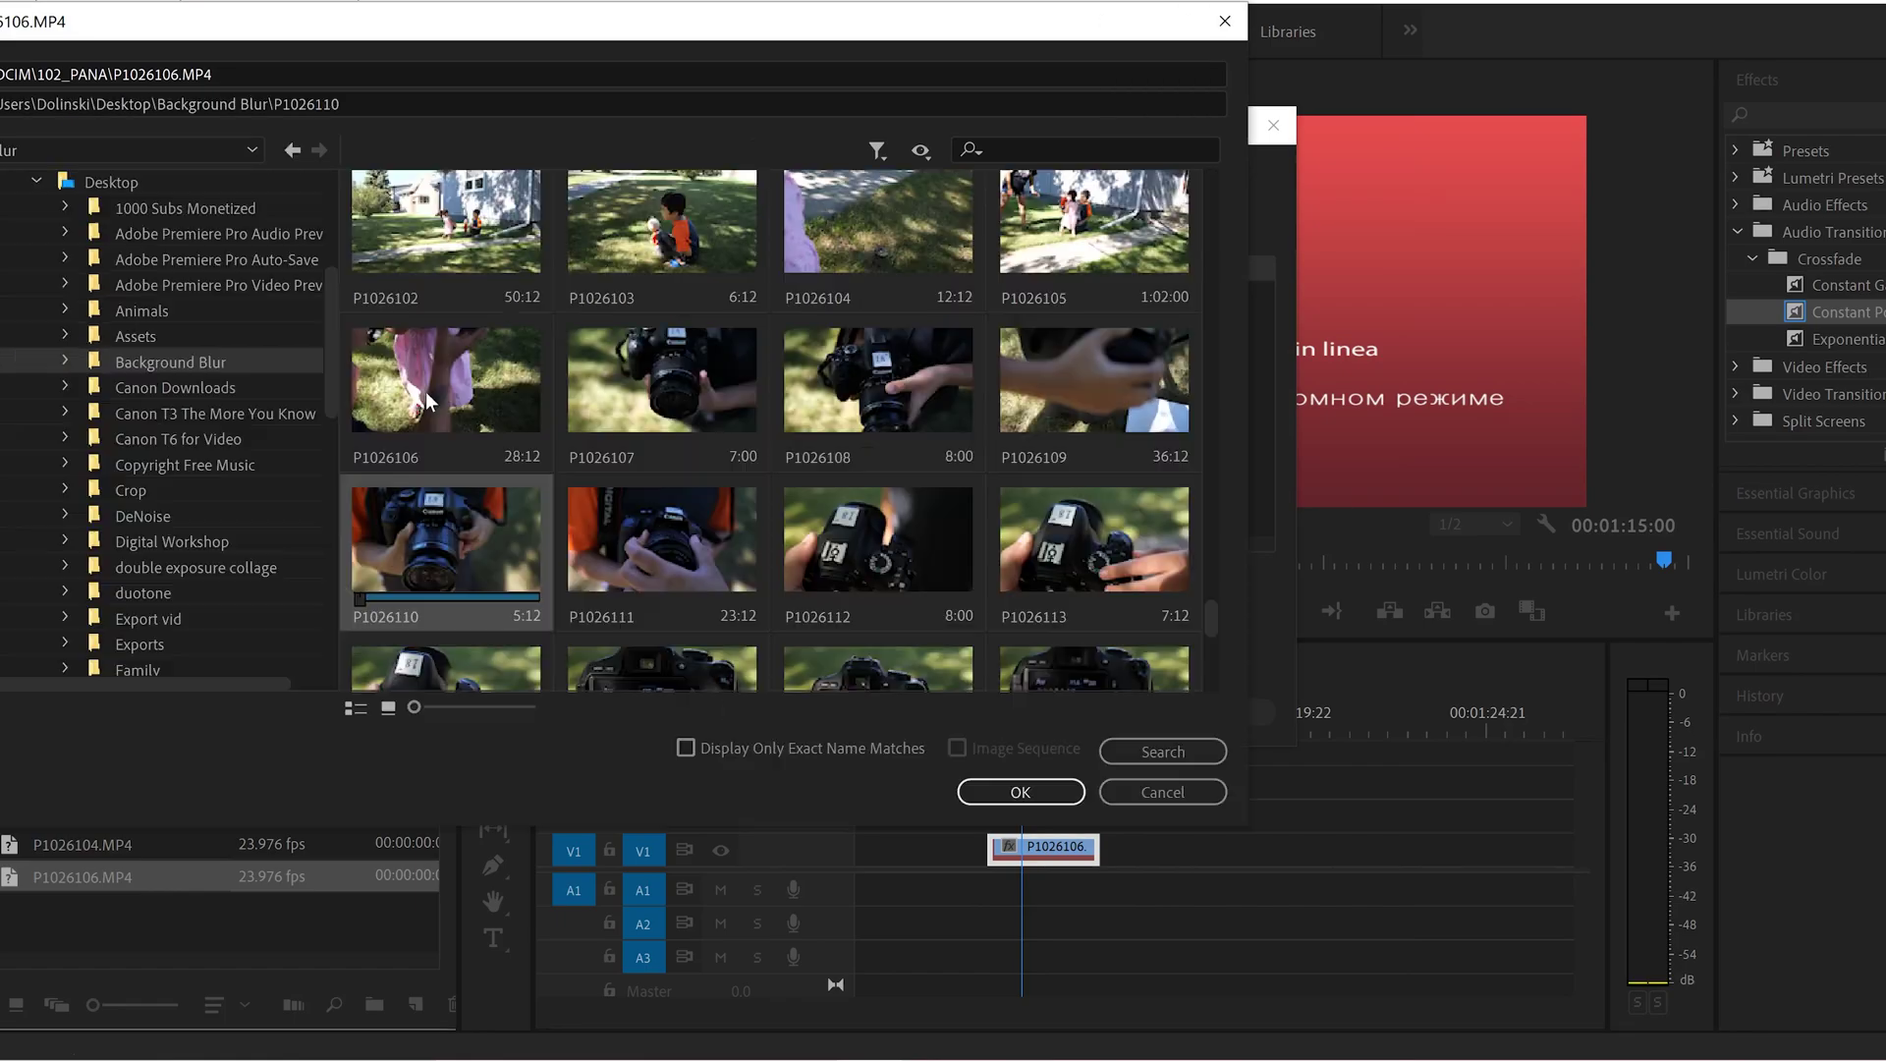
left_click(447, 383)
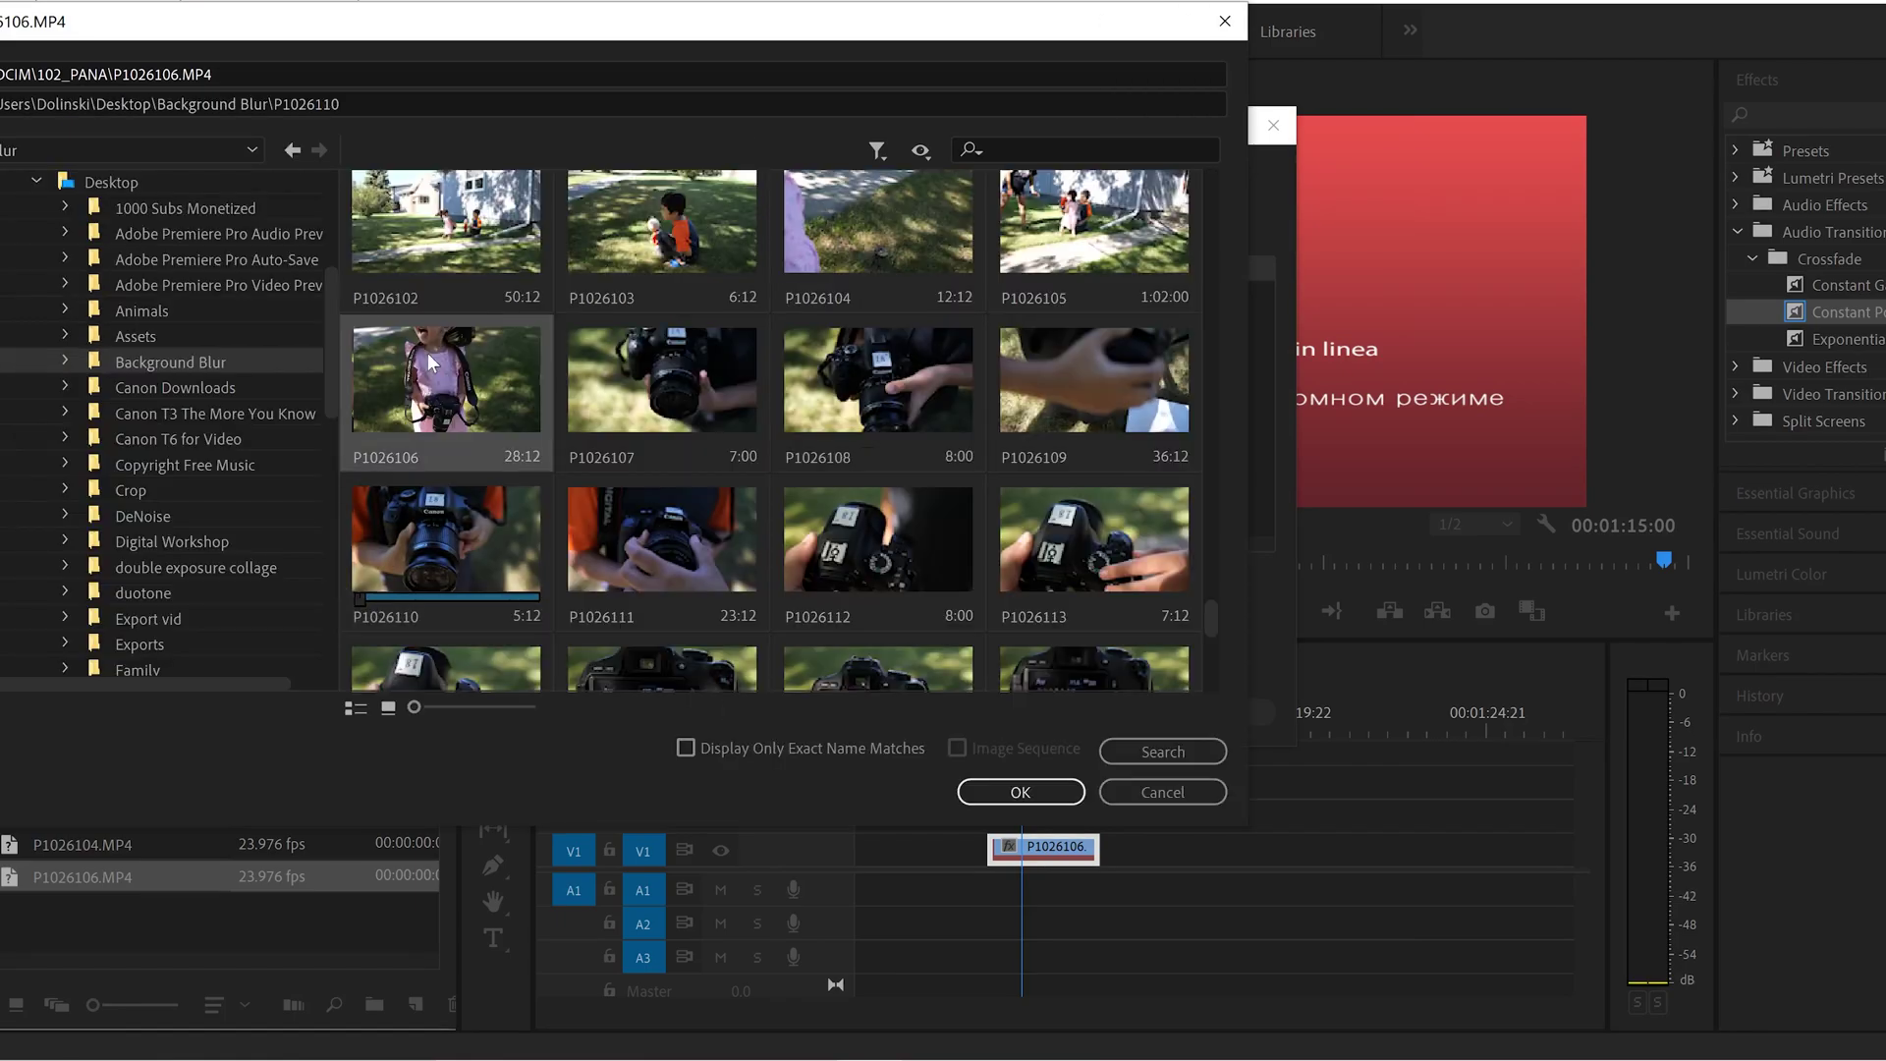
left_click(1014, 788)
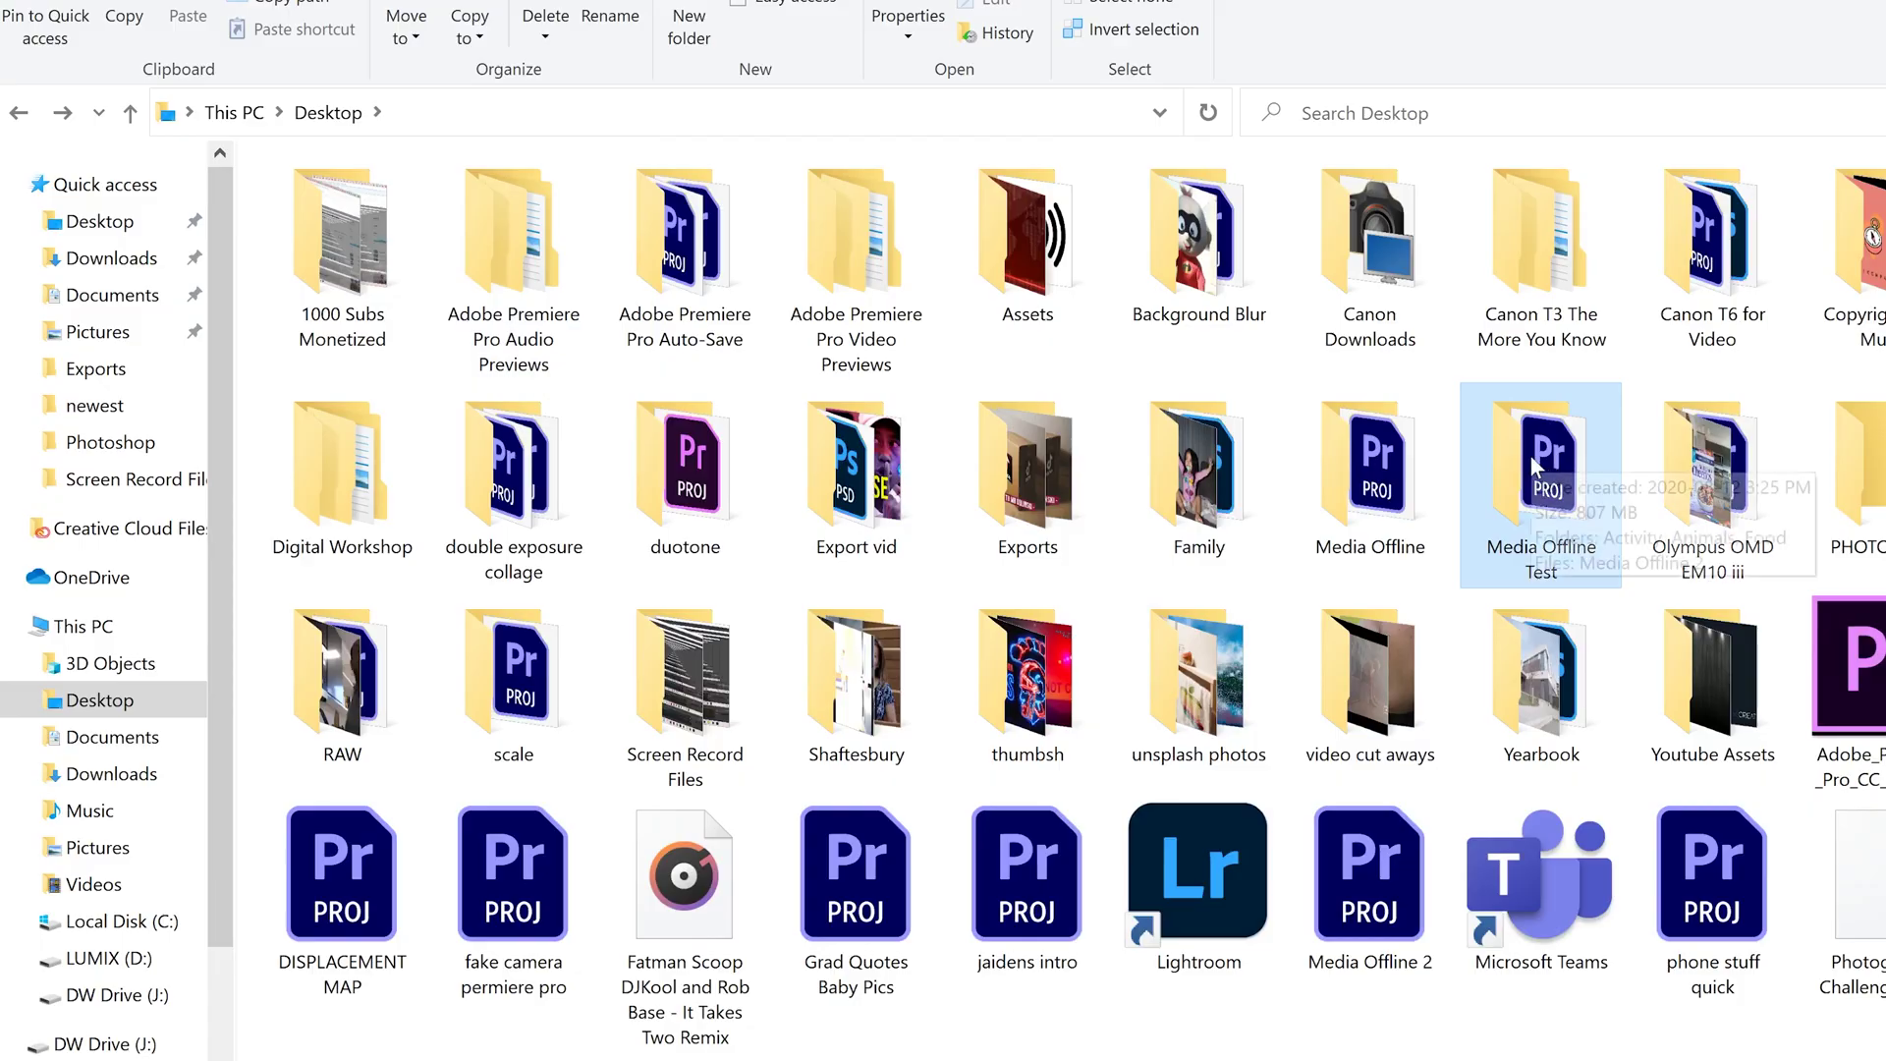
double_click(1529, 455)
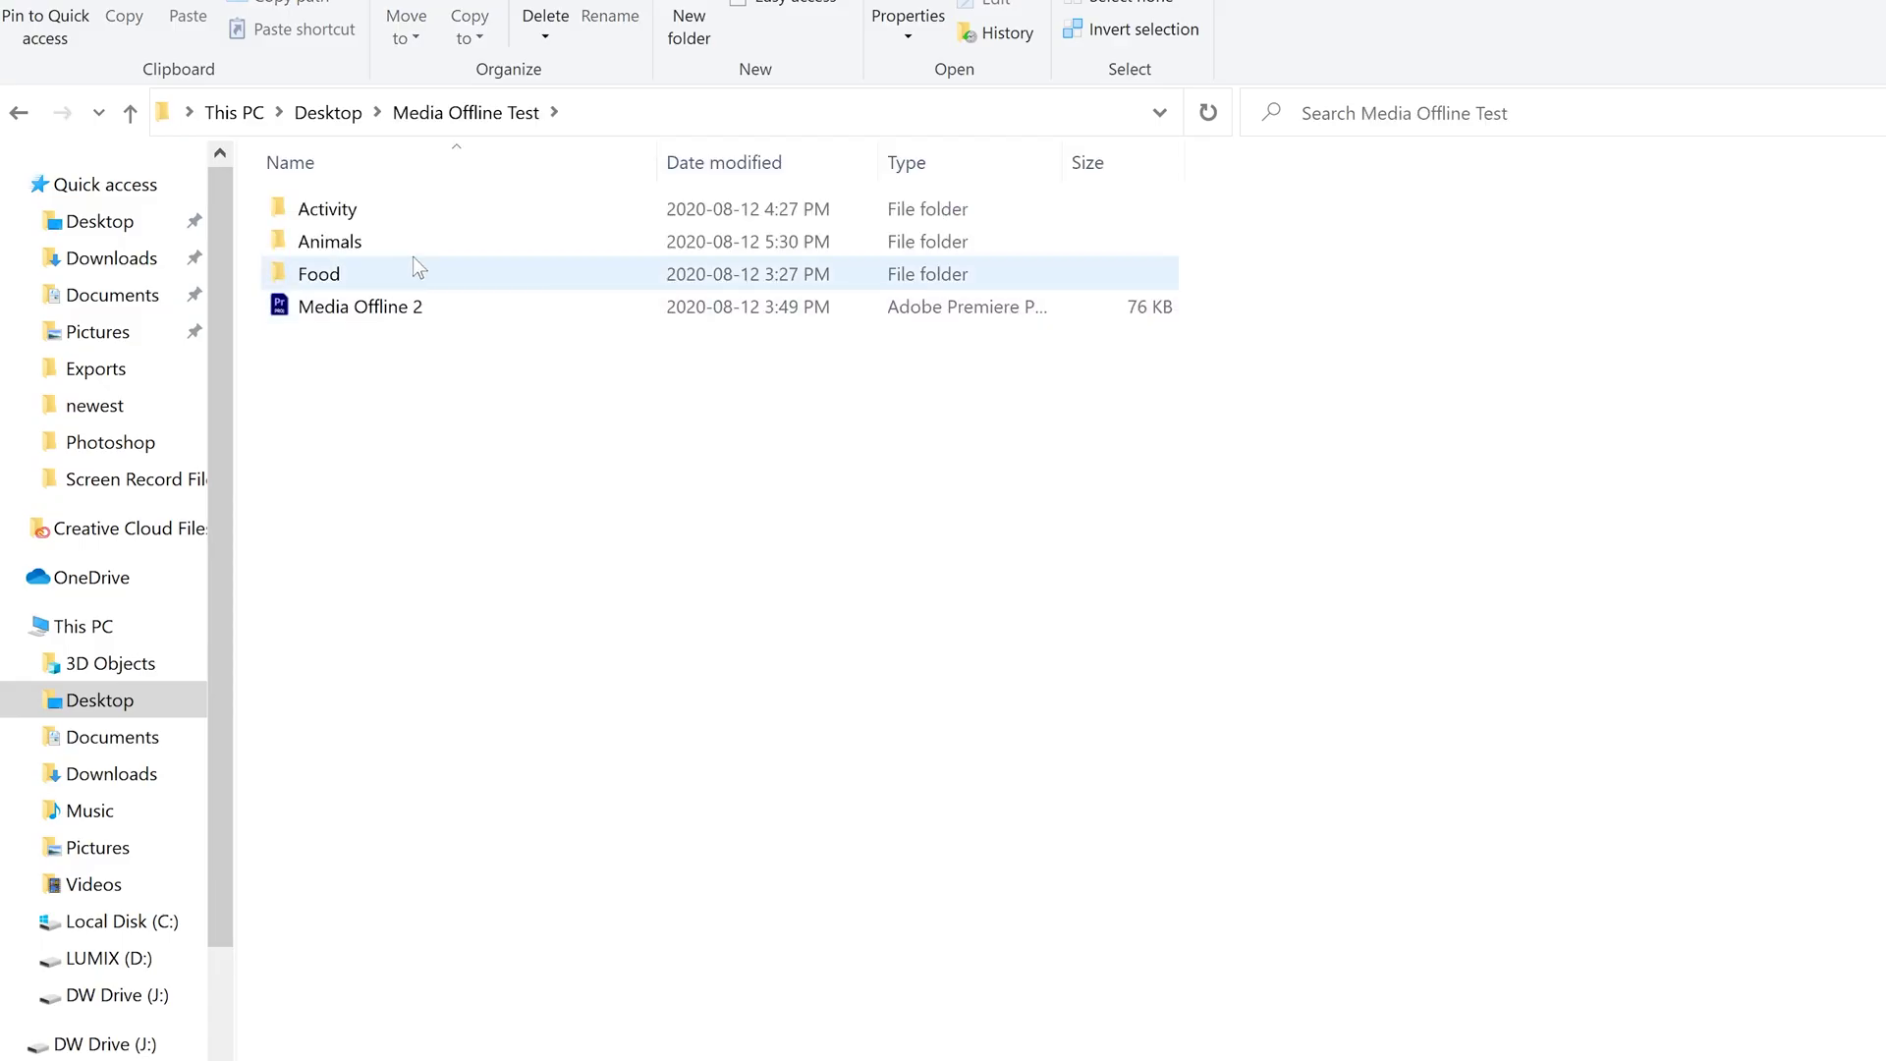
Look inside the Animals folder, then go back to Media Offline Test
double_click(331, 246)
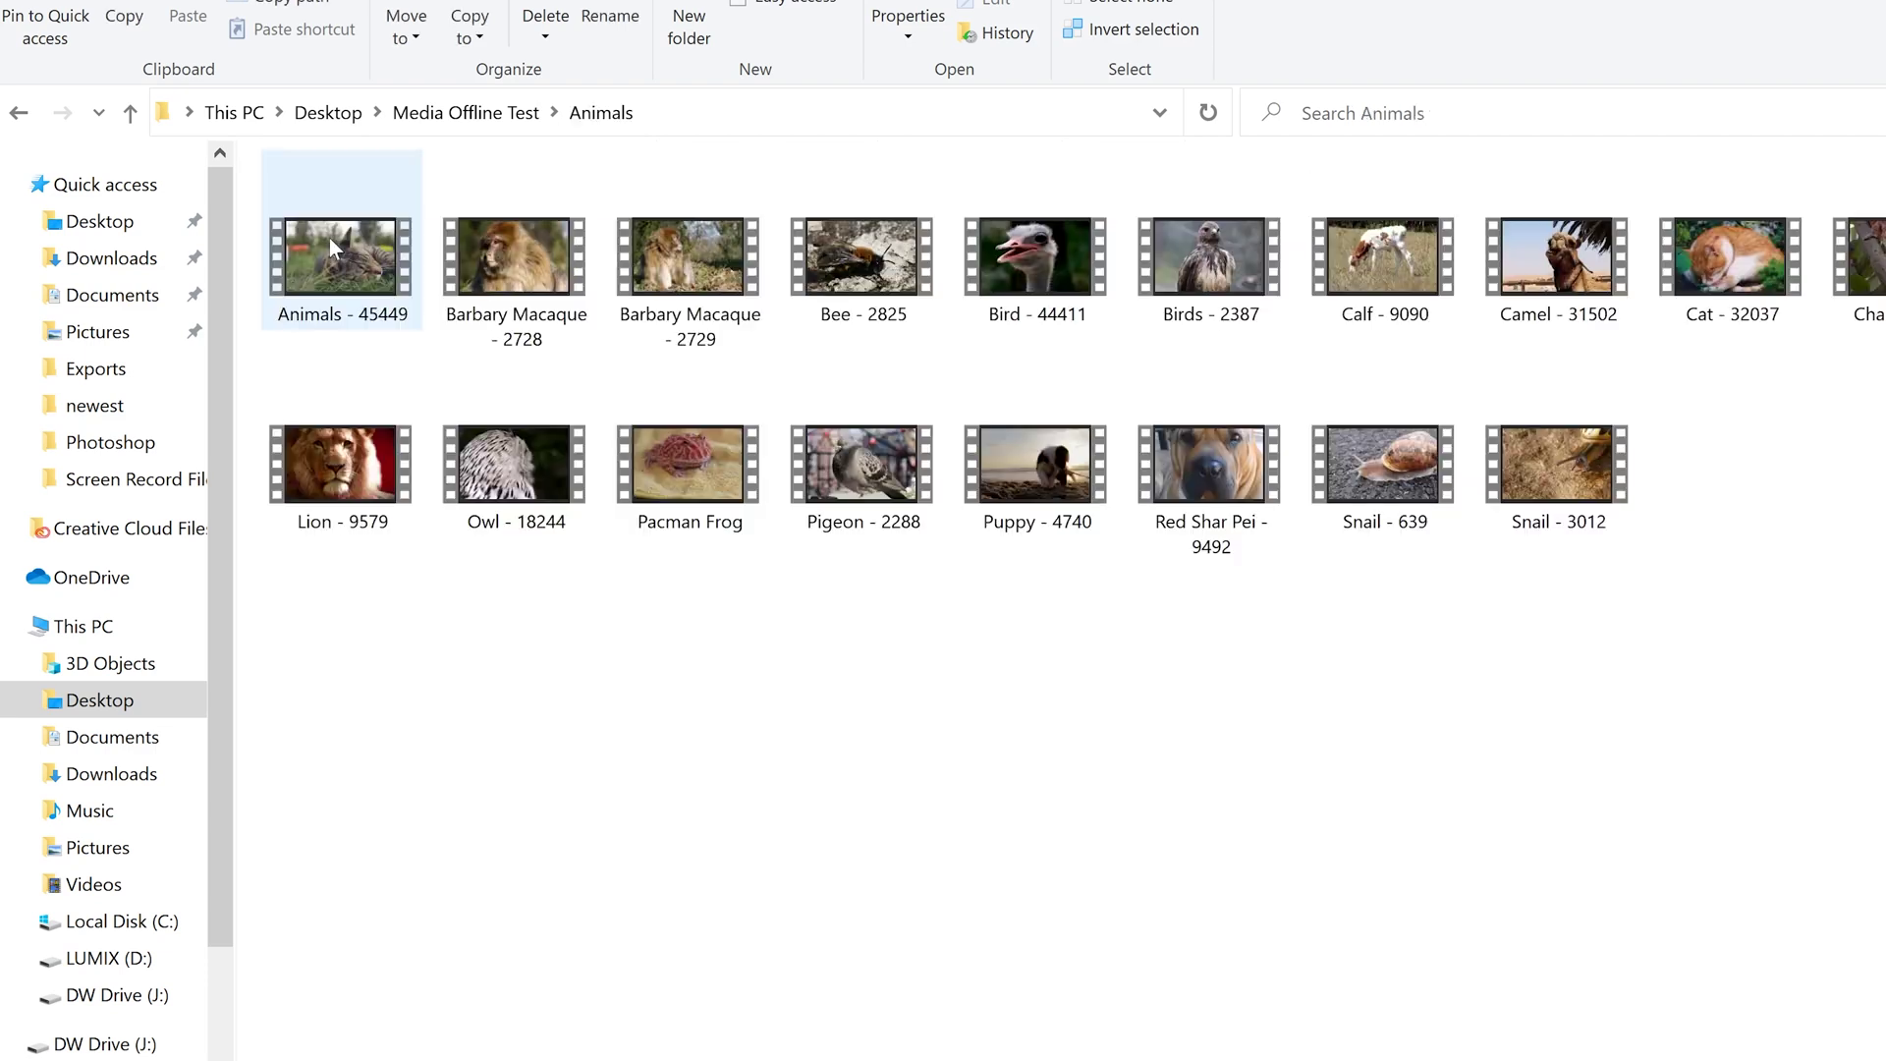
left_click(22, 112)
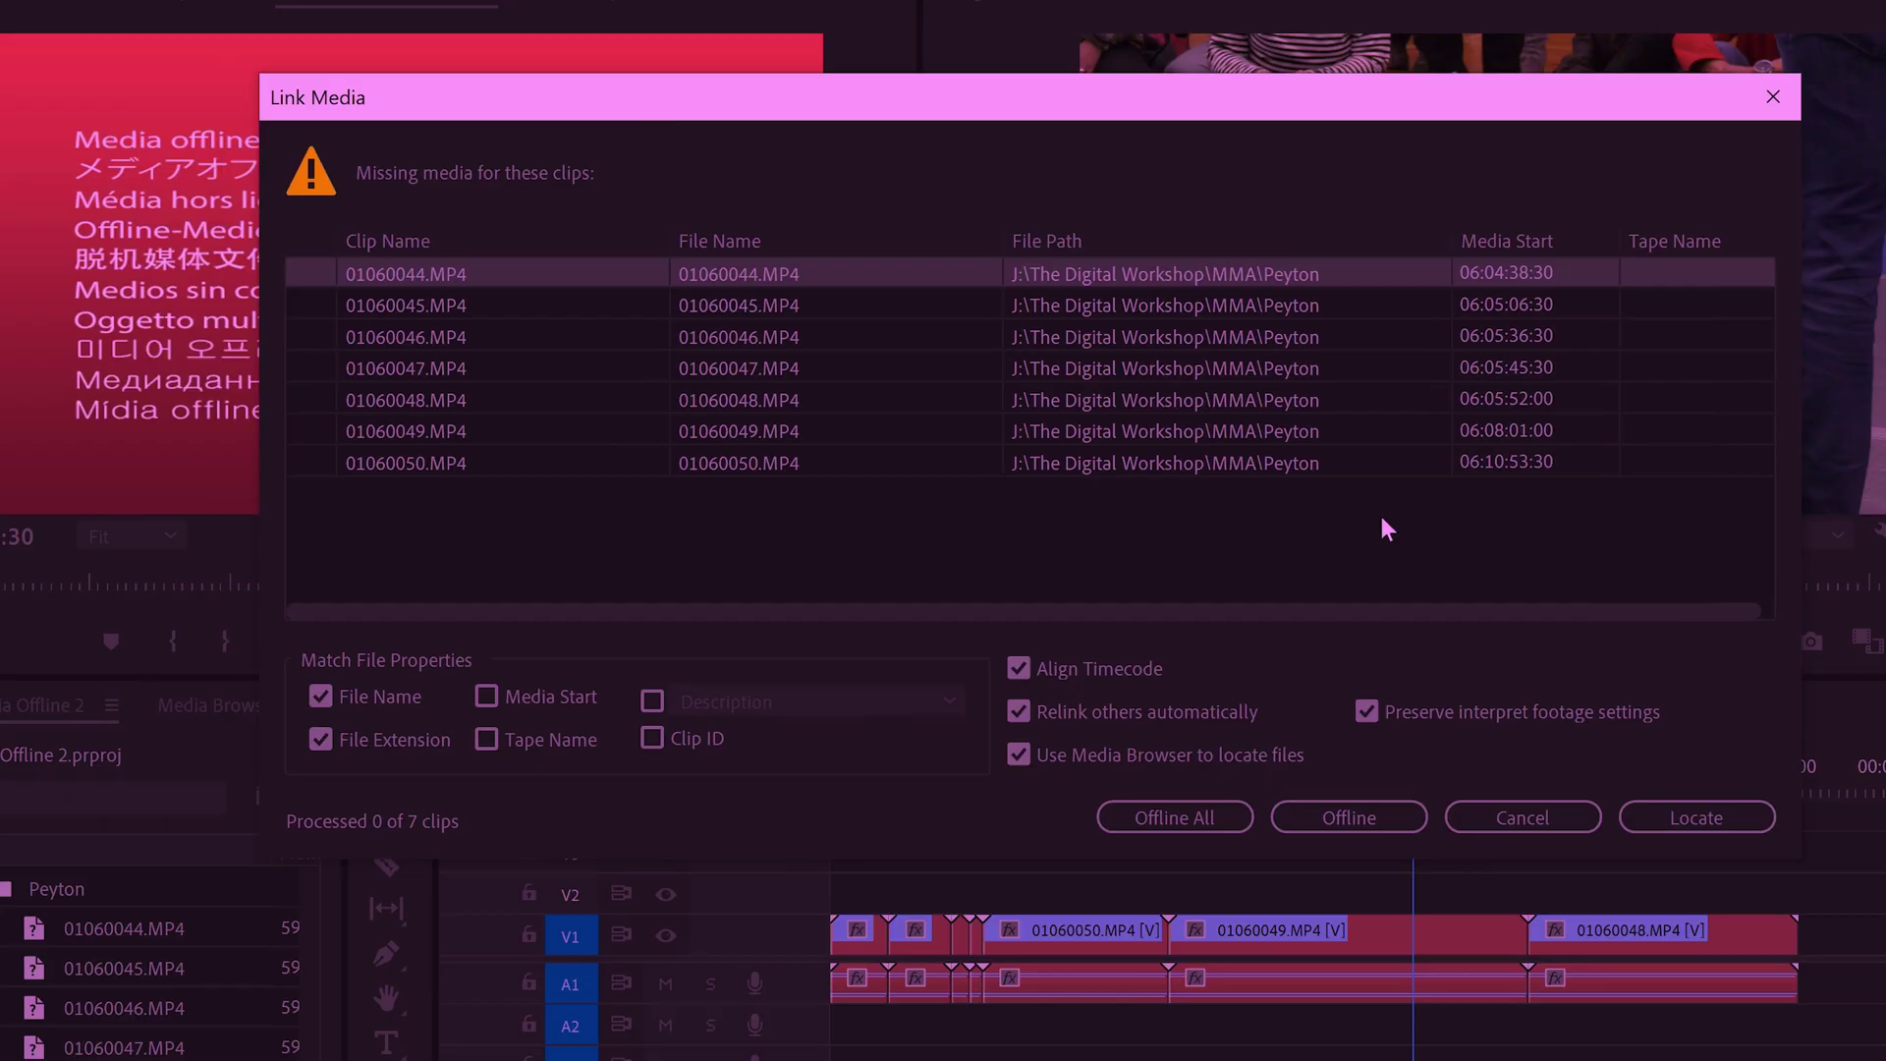
Locate 01060044.MP4 in the Peyton 2 folder so all seven missing clips relink
left_click_drag(825, 96, 700, 76)
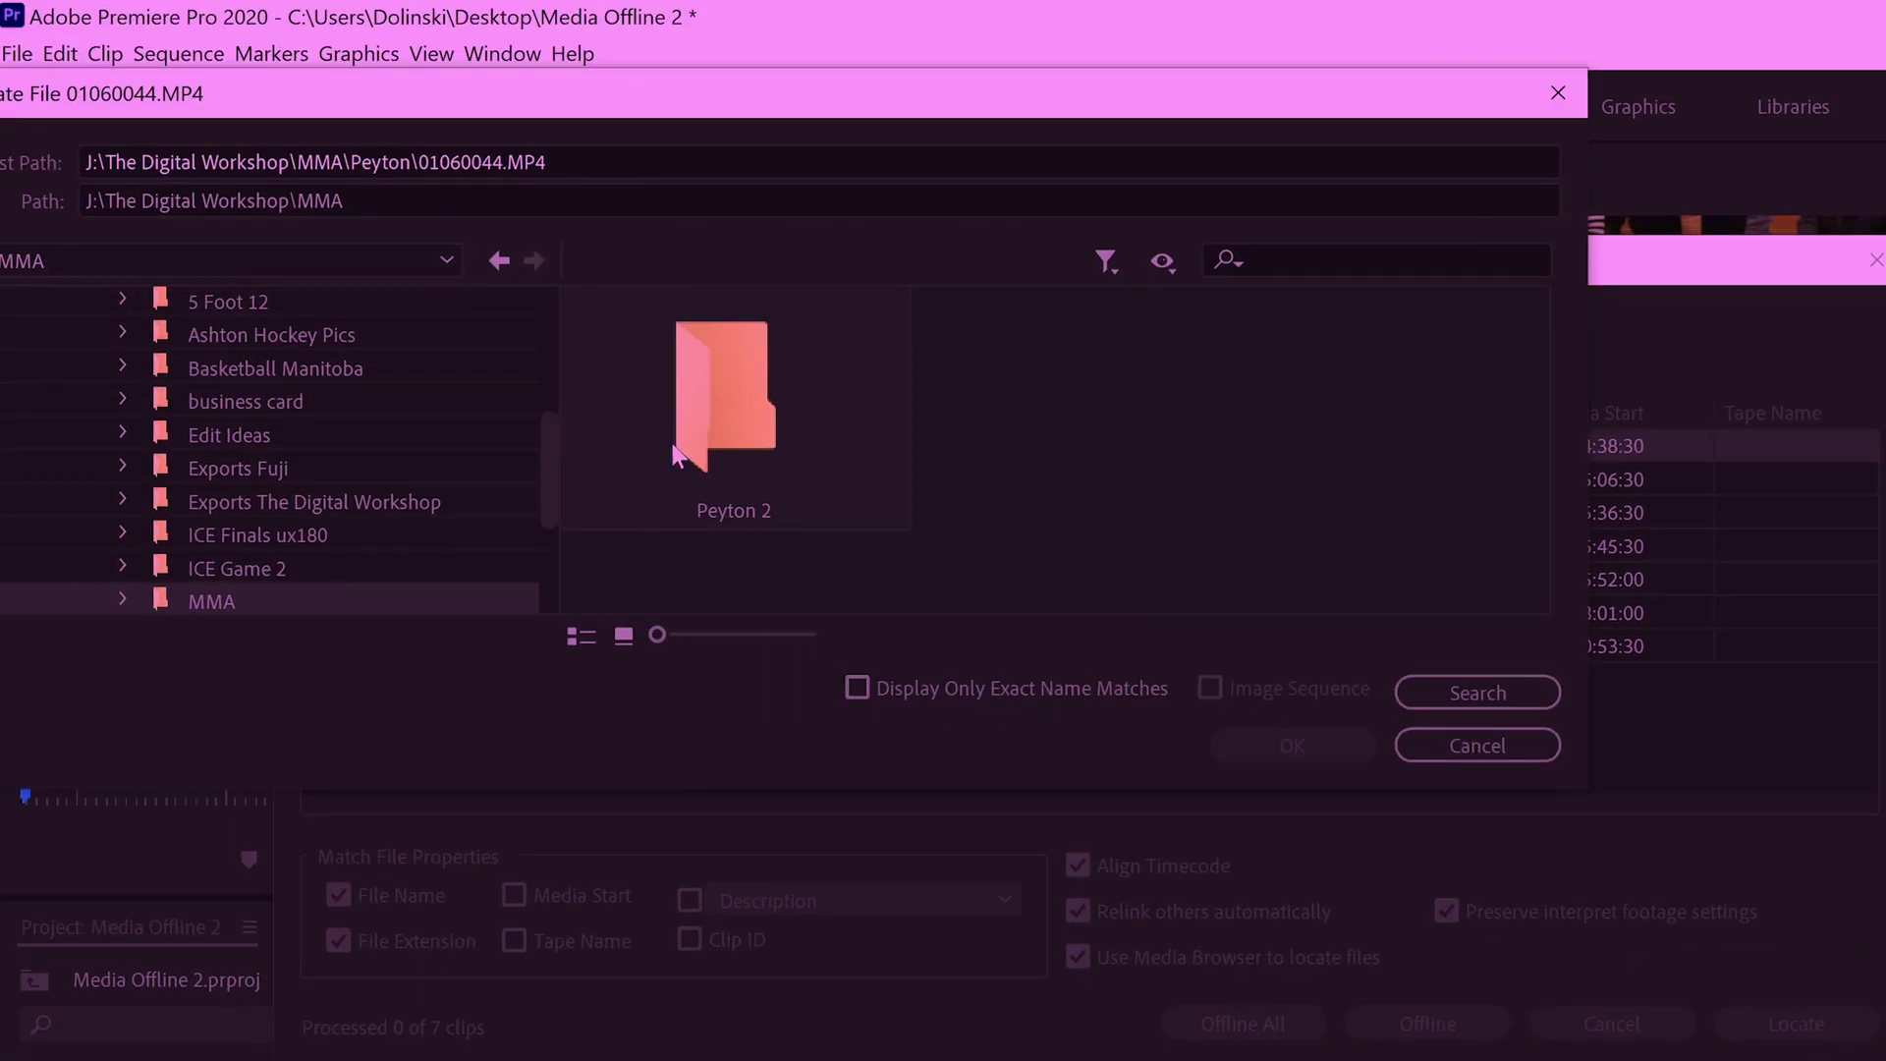
double_click(722, 378)
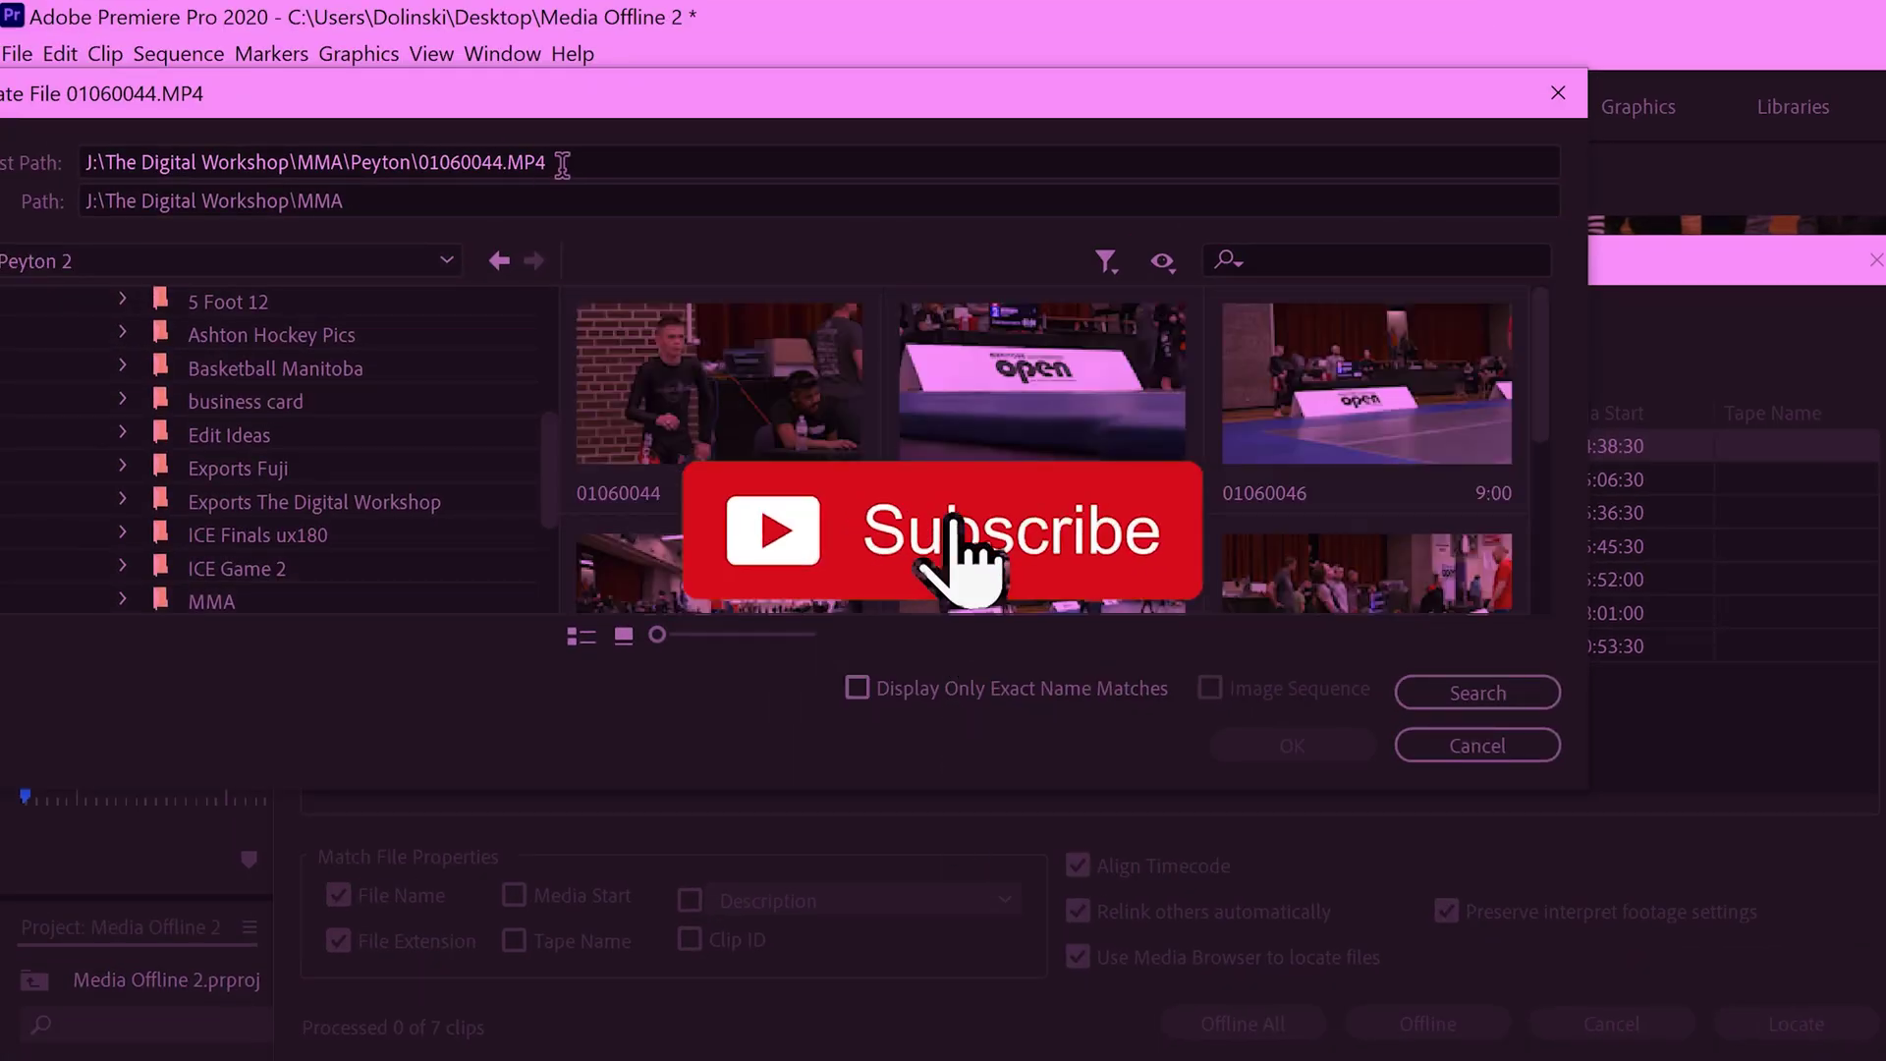
double_click(562, 164)
left_click(699, 398)
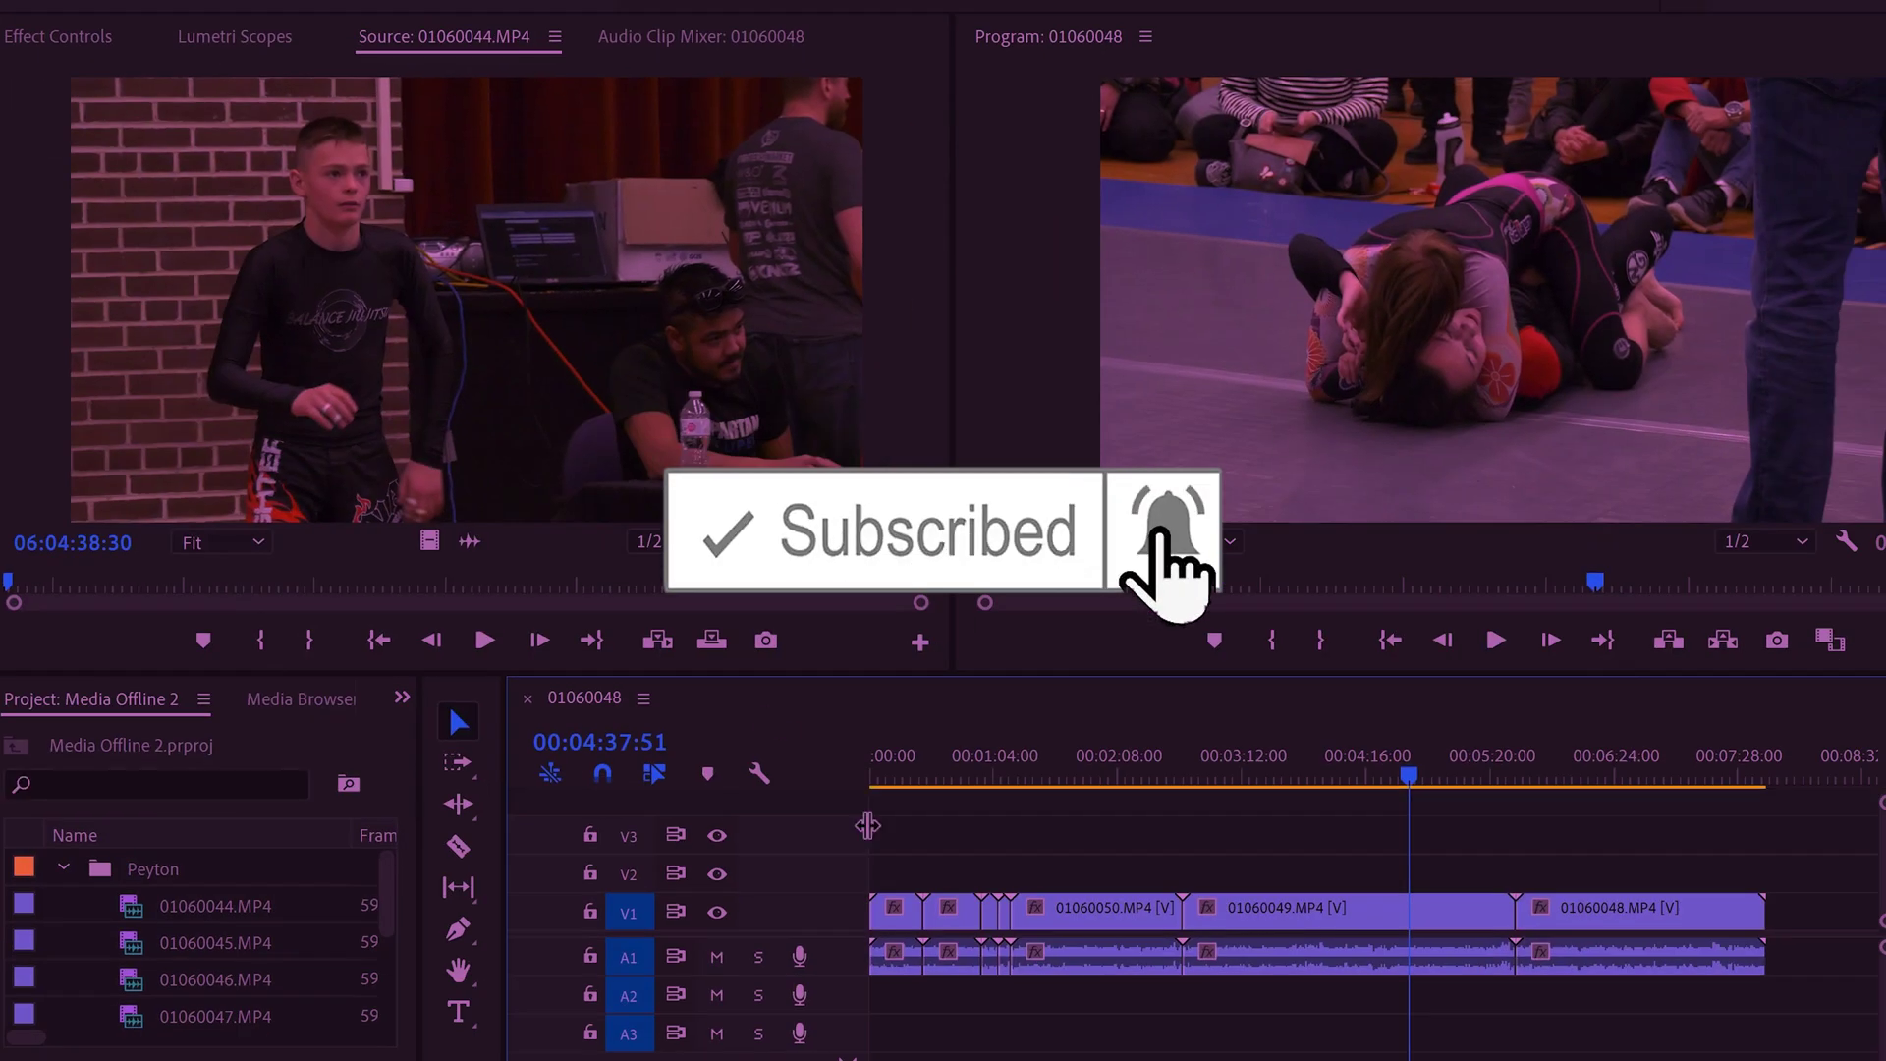